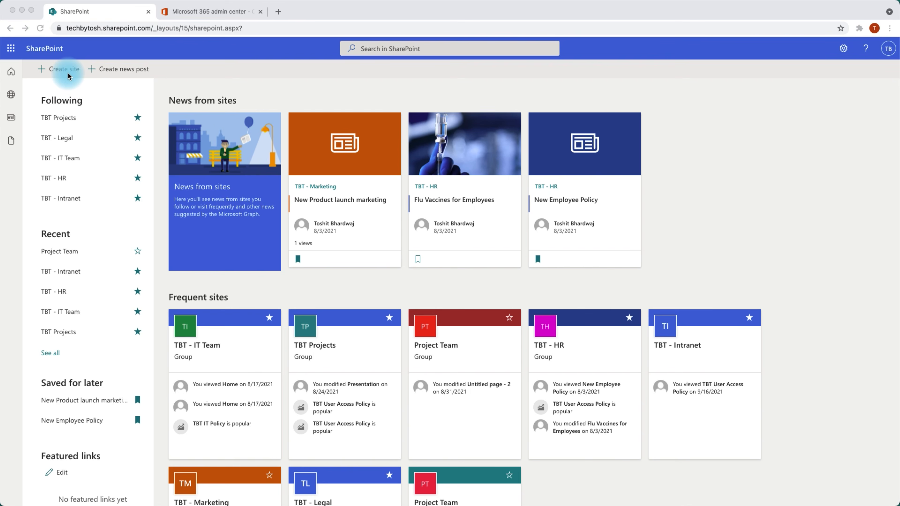
- Start creating a team site and set its site name to TBT-Sales
click(68, 71)
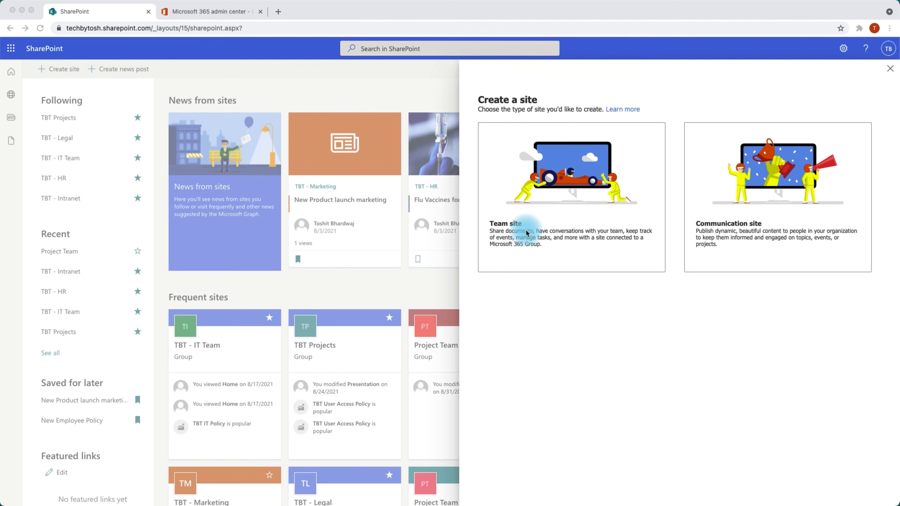
click(517, 232)
click(517, 233)
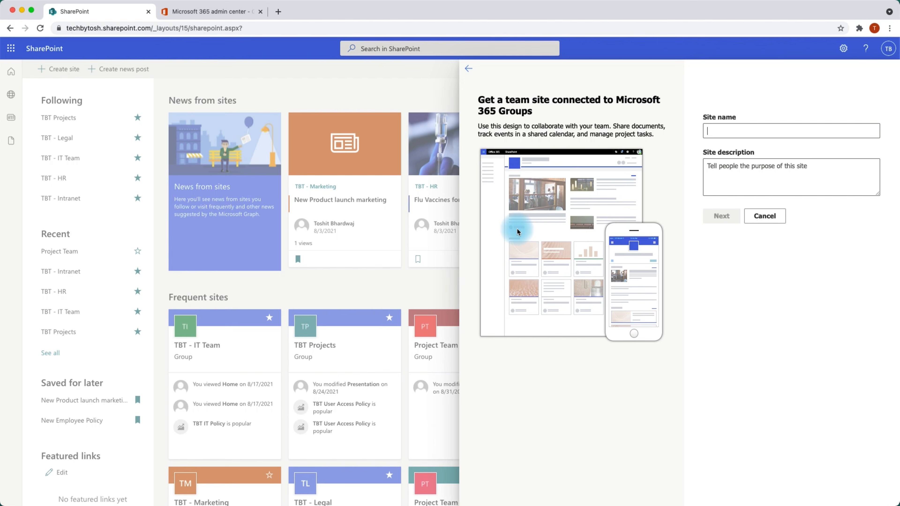
click(714, 130)
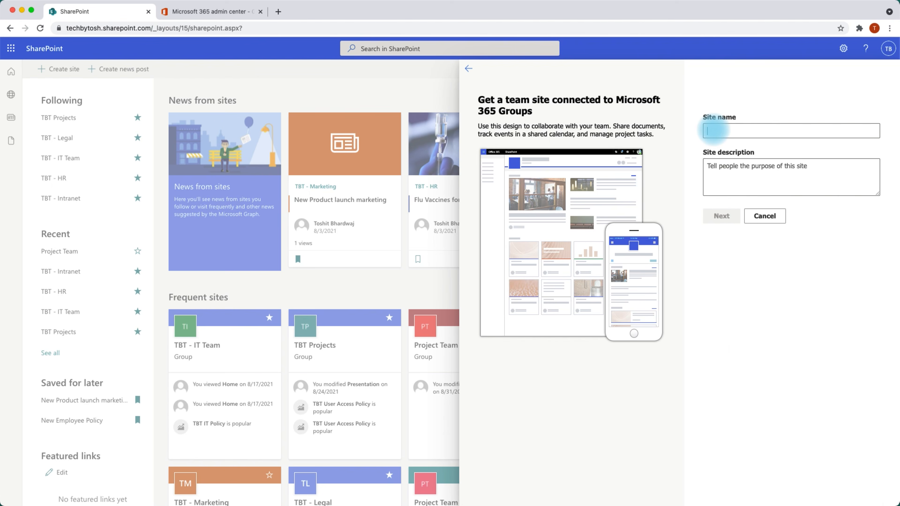
text(TBT)
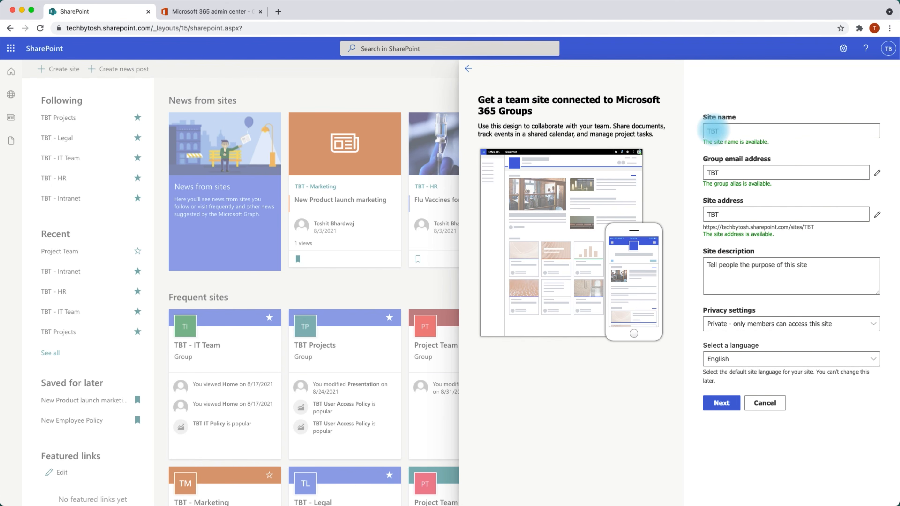
text(-Sales)
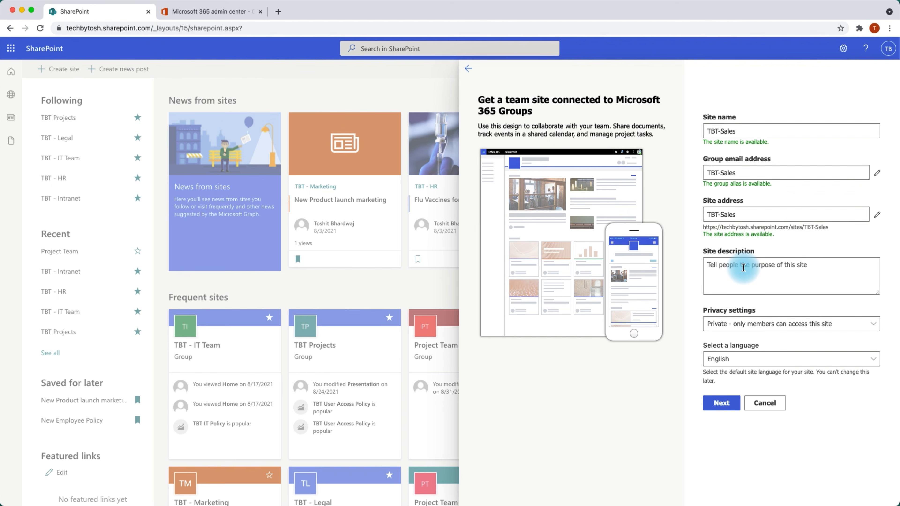
- Create the site with Private access for members only and no additional owners or members, and dismiss the template offer
click(765, 325)
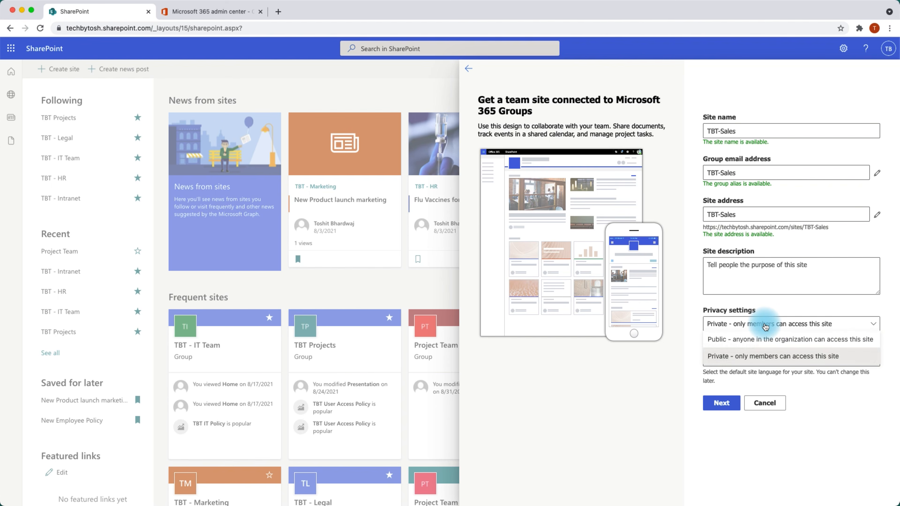
click(764, 311)
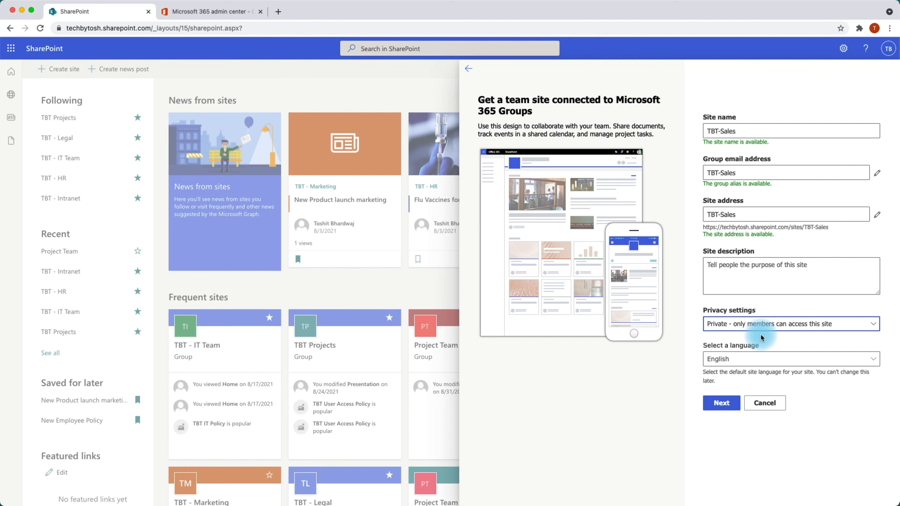
click(718, 404)
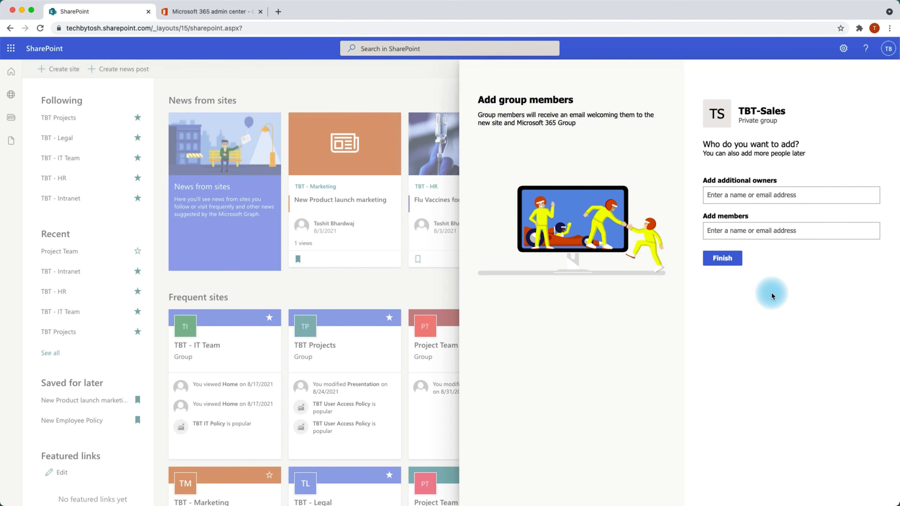
click(724, 263)
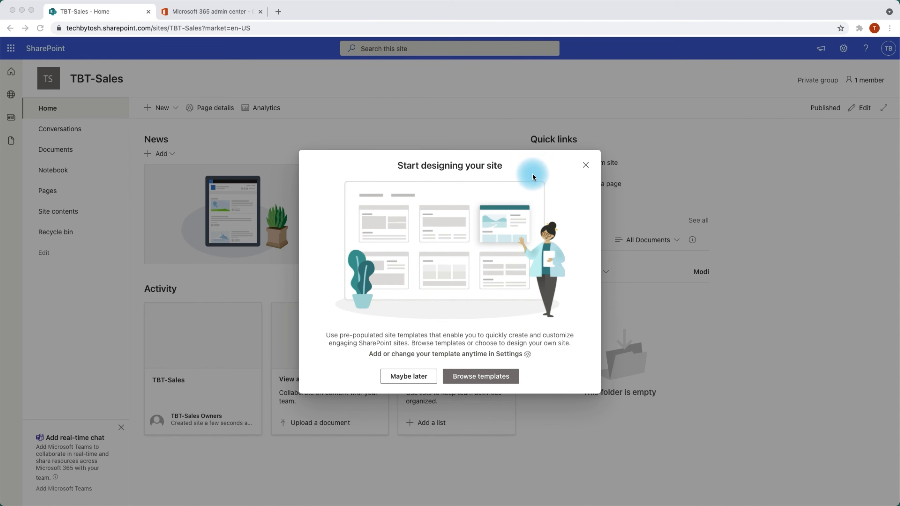
click(584, 166)
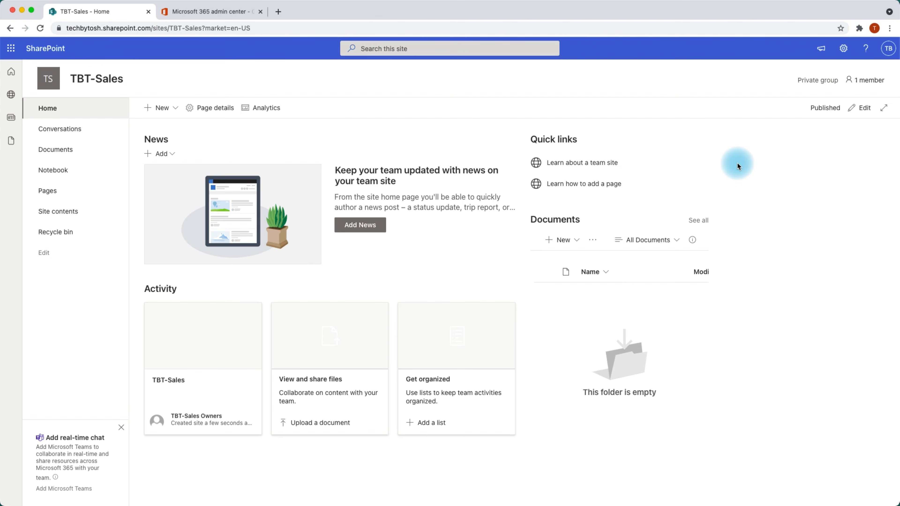
- Switch to the Microsoft 365 admin center, refresh the active teams and groups list, and open the TBT-Sales group's details
click(205, 14)
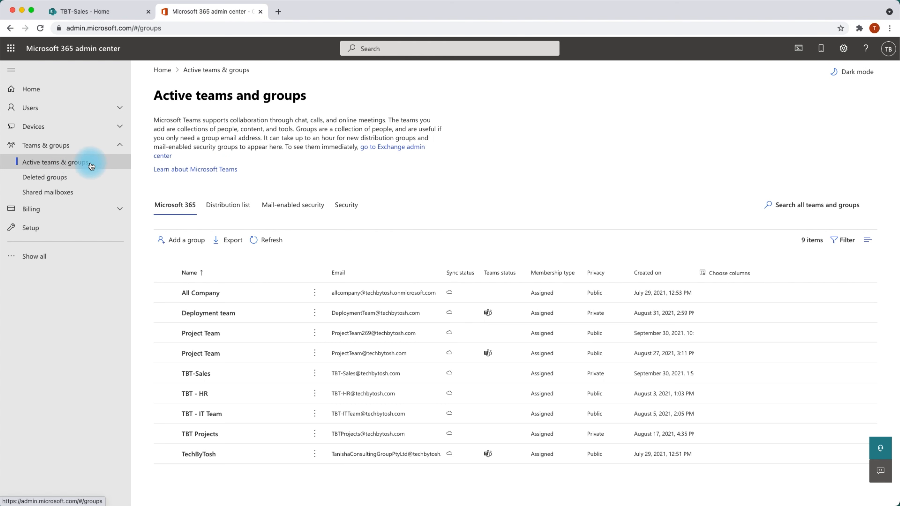
click(272, 241)
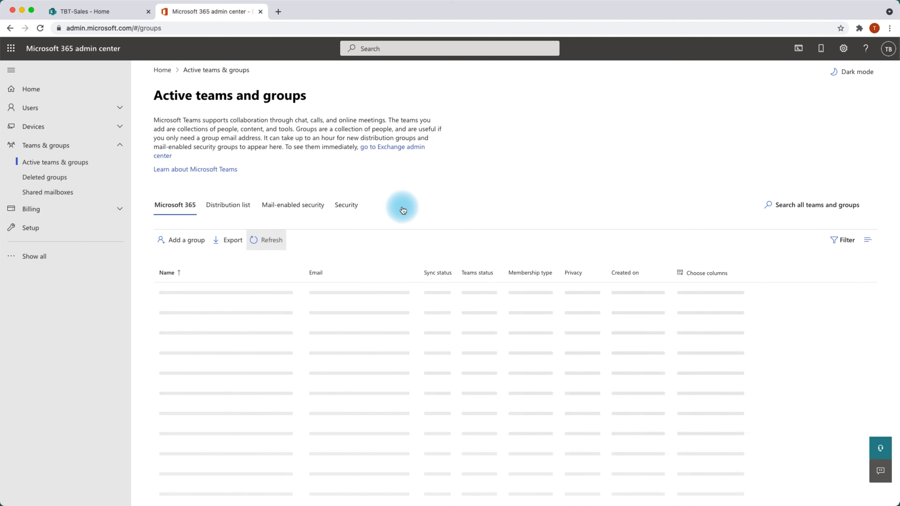
scroll(402, 210, down, 3)
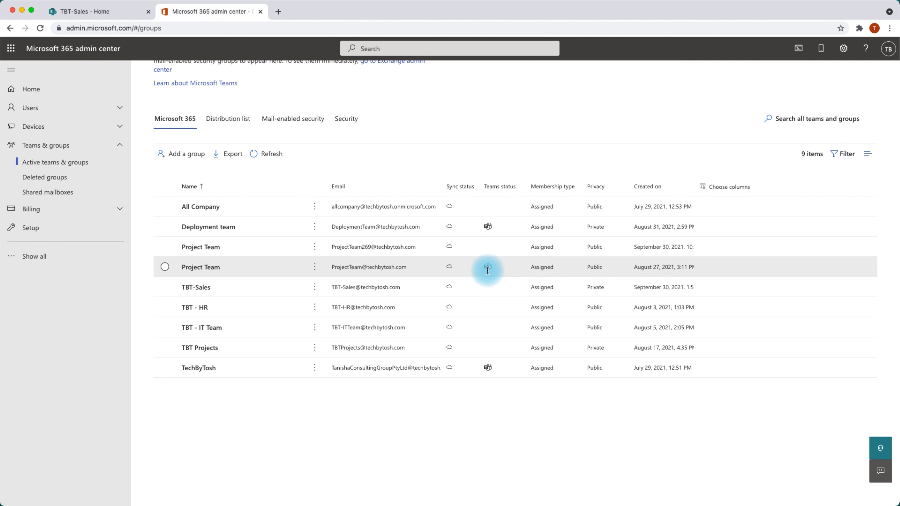
click(193, 288)
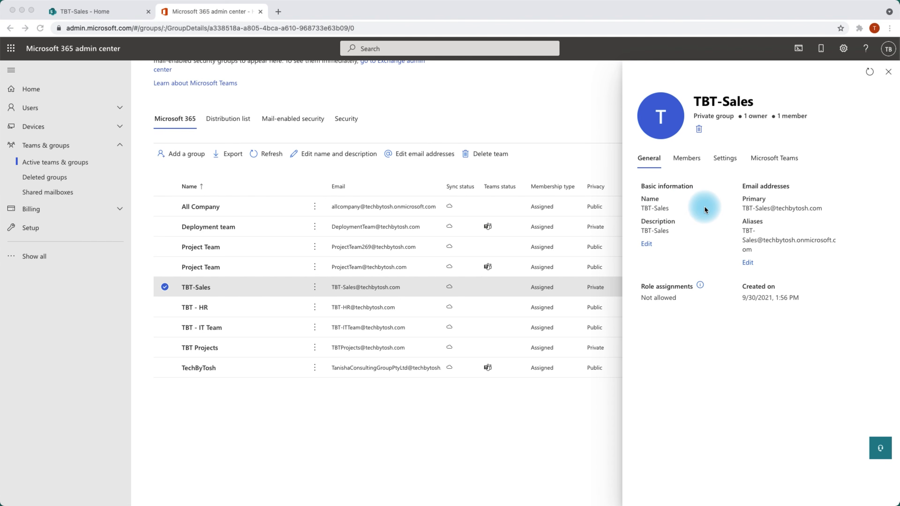
- Examine the TBT-Sales group's owners and members, general and privacy settings, and Microsoft Teams connection
click(684, 161)
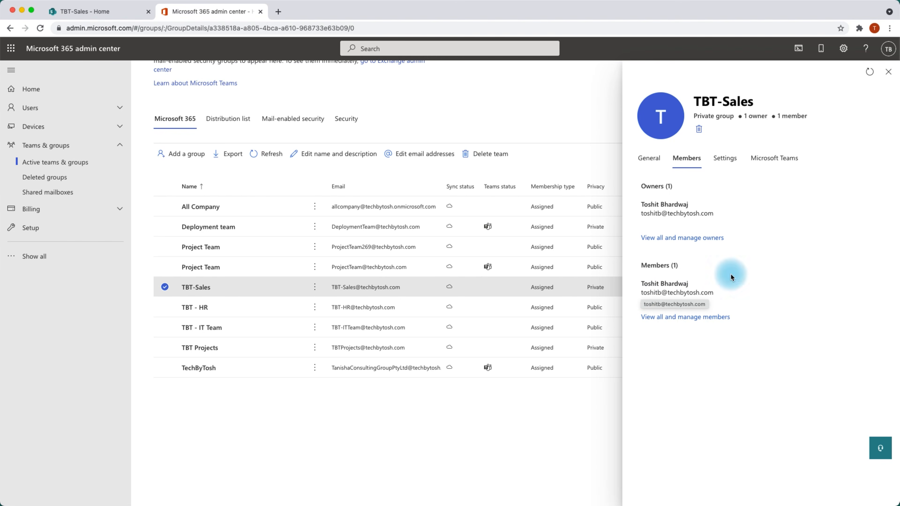
click(722, 160)
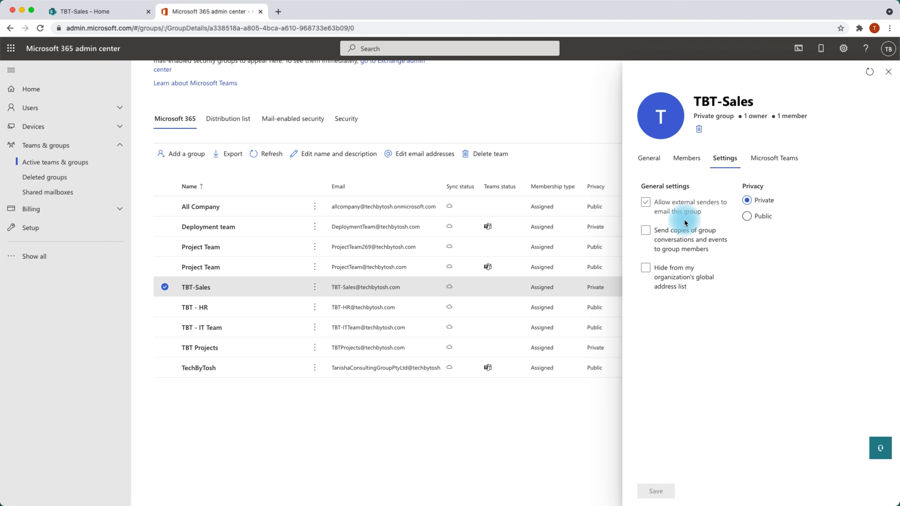
click(661, 205)
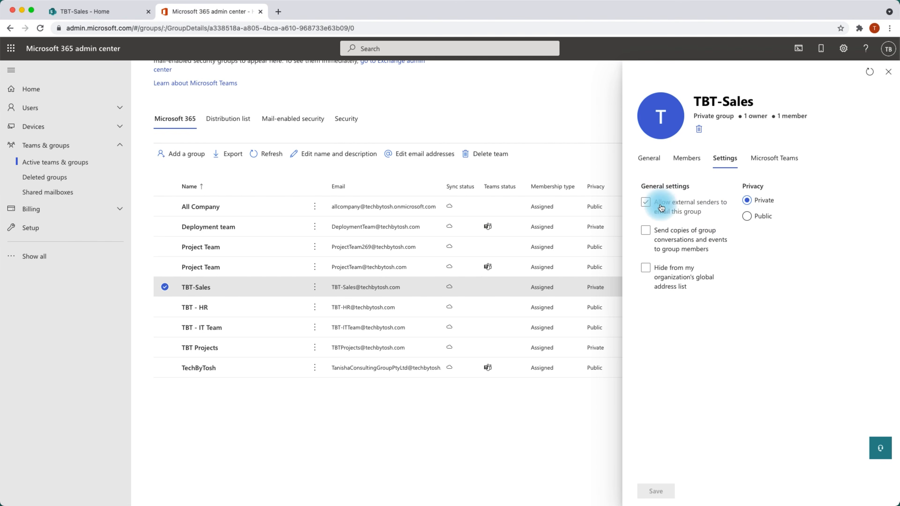
click(648, 157)
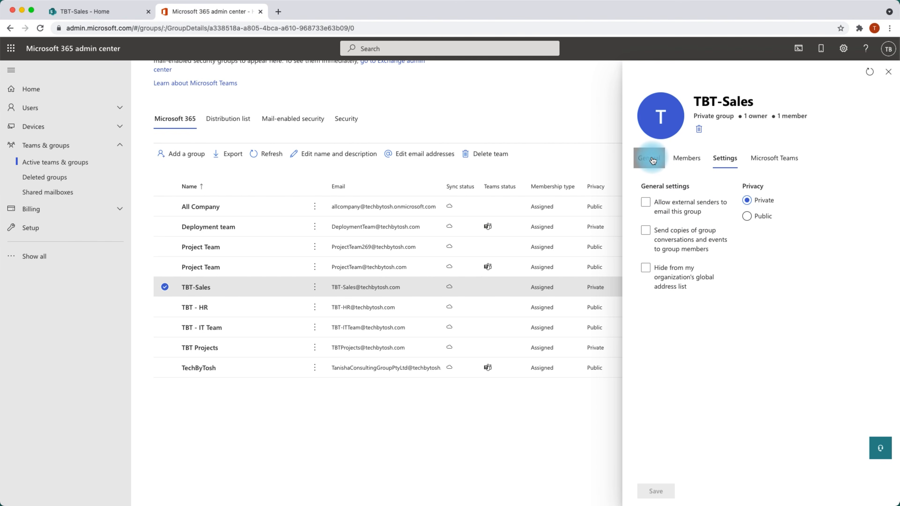
click(725, 158)
click(782, 159)
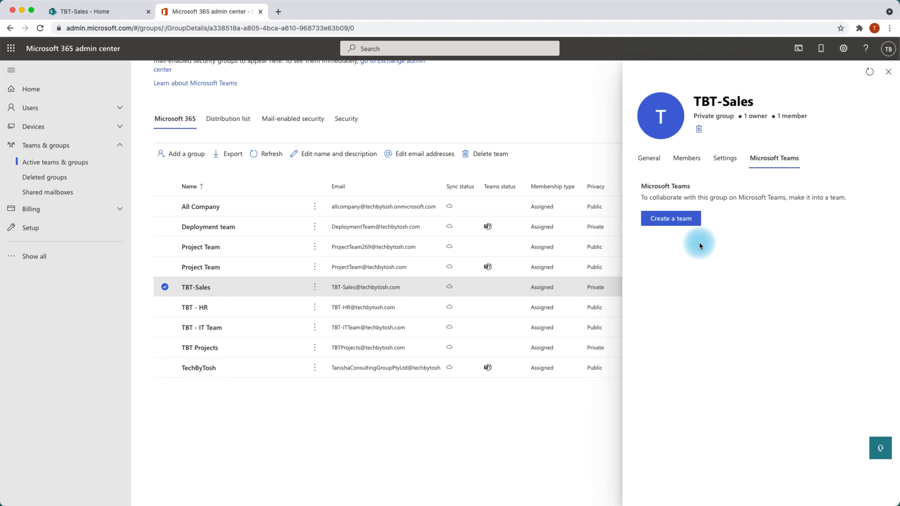
click(724, 157)
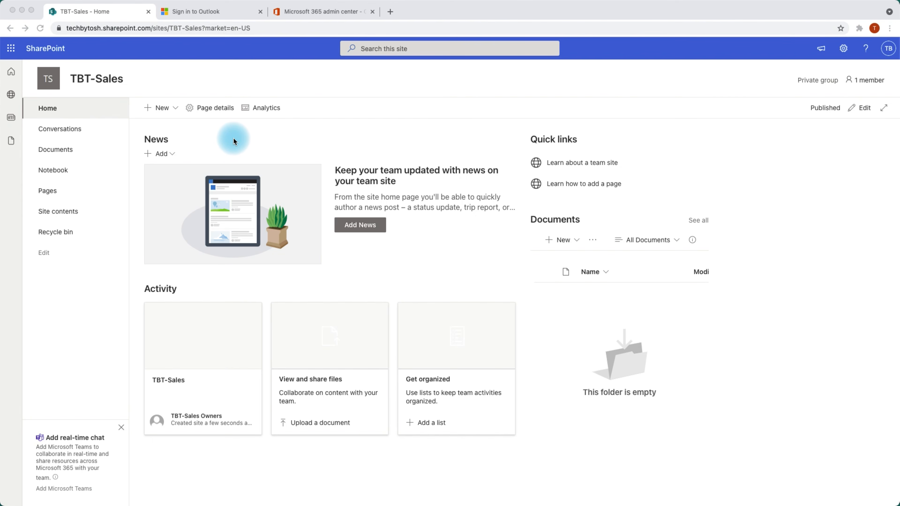
click(765, 156)
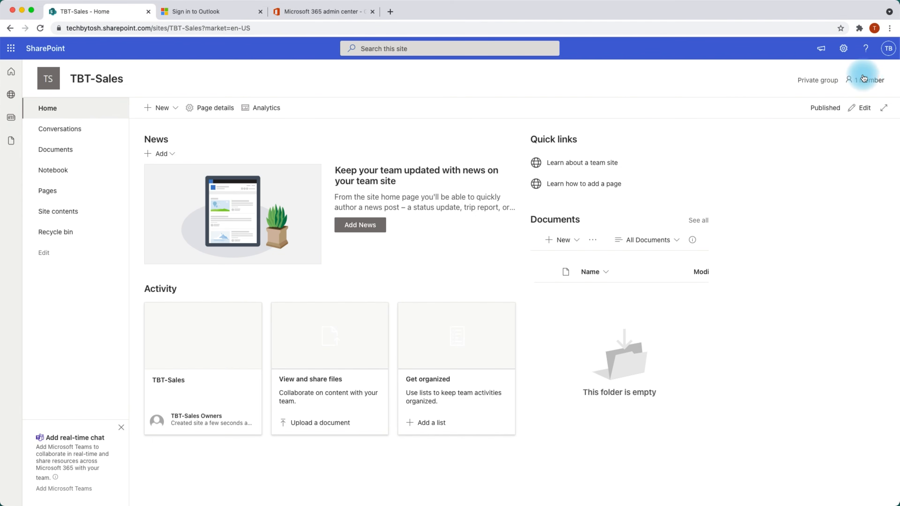
- Add a colleague to the TBT-Sales site's group membership from SharePoint and save the addition
click(855, 80)
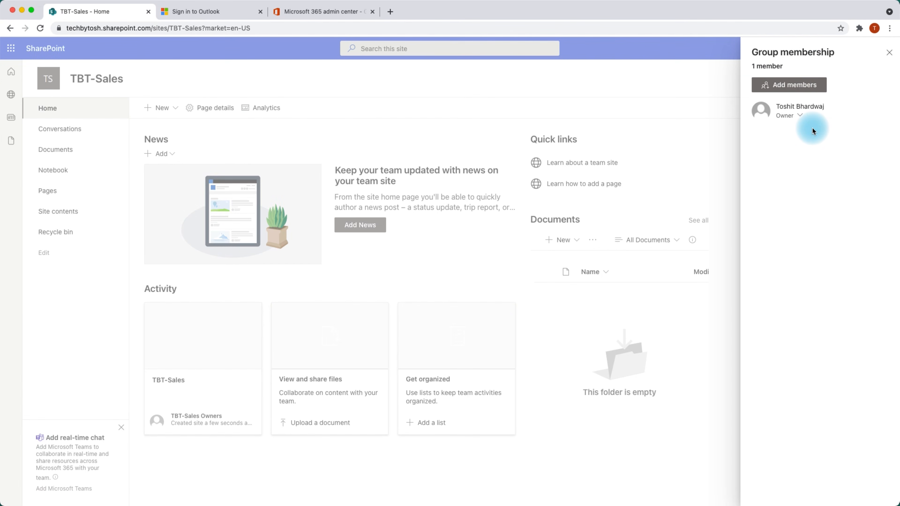
click(789, 85)
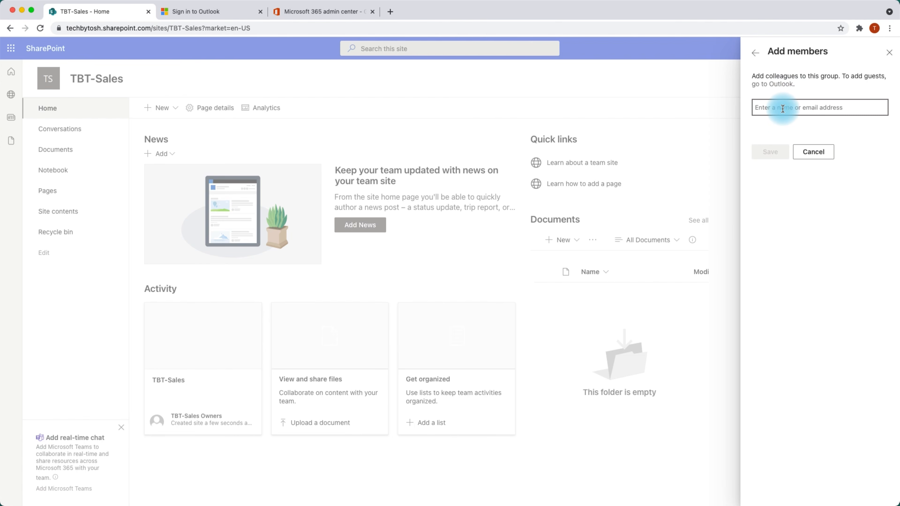
text(adrian)
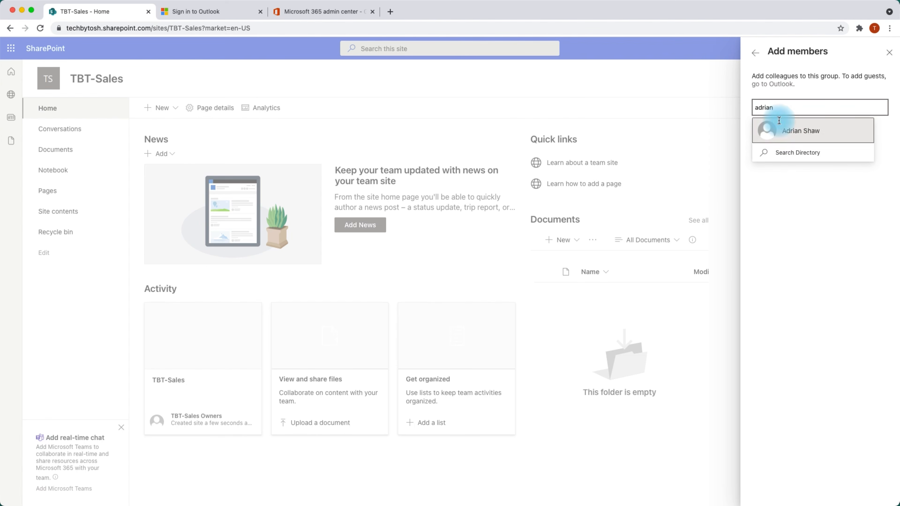
click(787, 131)
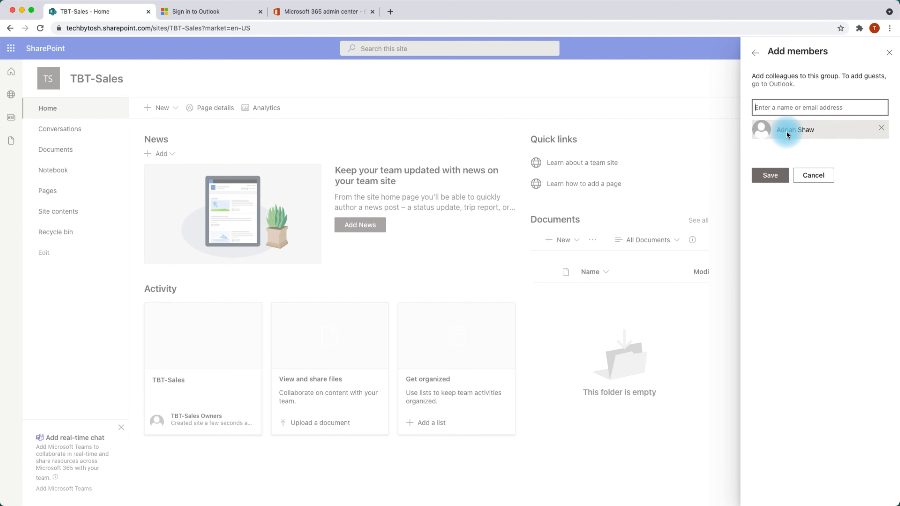
click(771, 175)
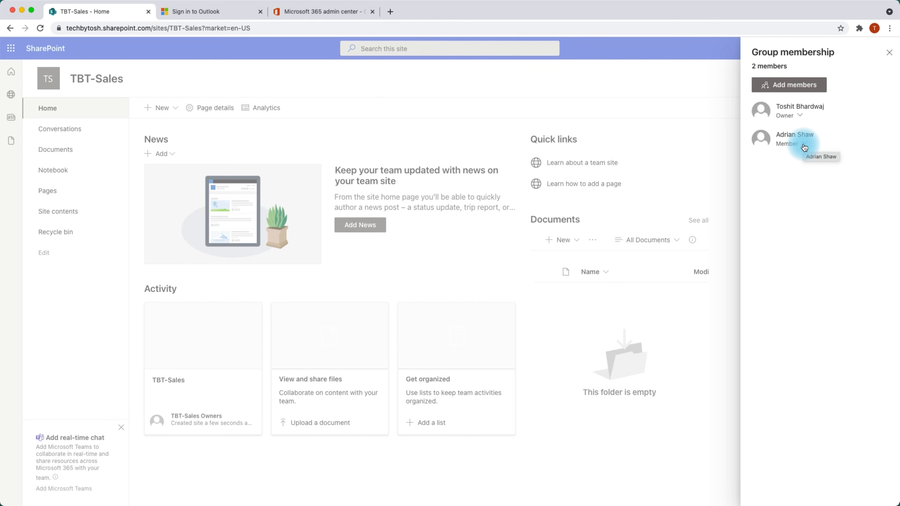
- Check the role options available for the newly added member, and close the group membership details
click(804, 146)
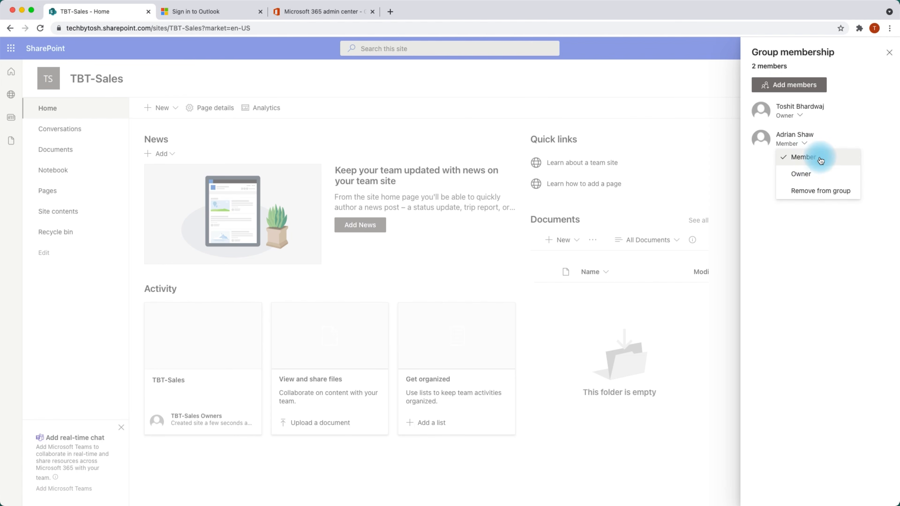
click(818, 182)
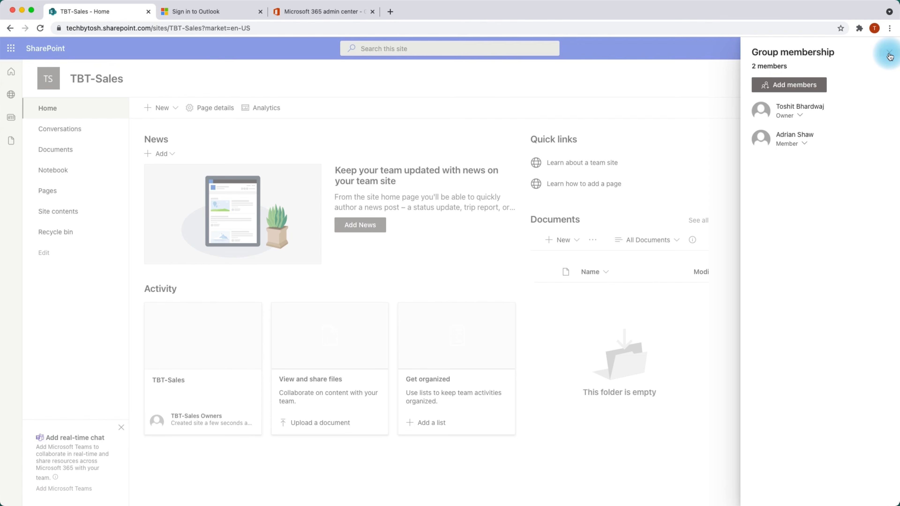
click(889, 53)
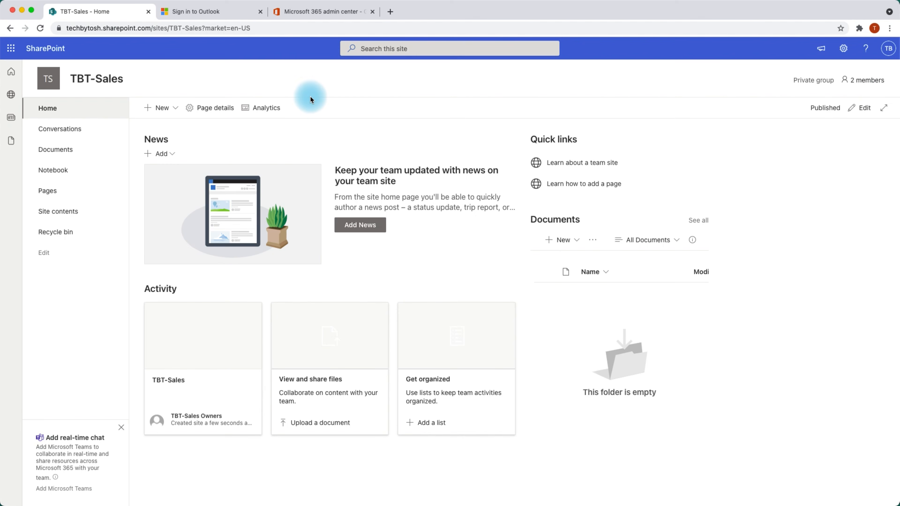
- Return to the Microsoft 365 admin center and check the TBT-Sales group's owners and members
click(323, 13)
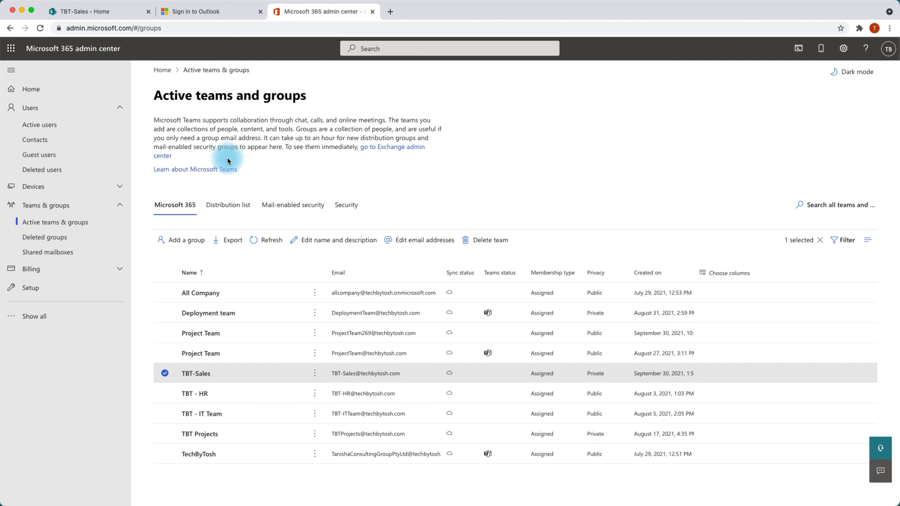
click(197, 374)
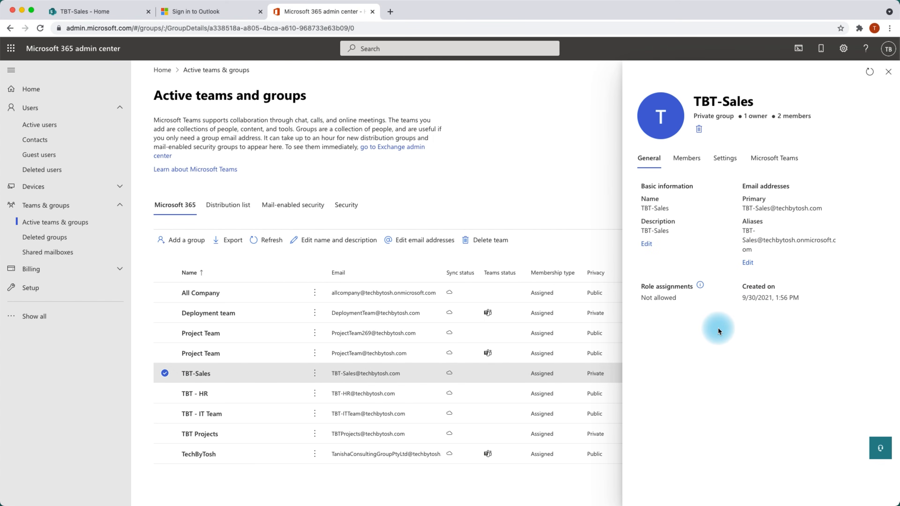
click(686, 158)
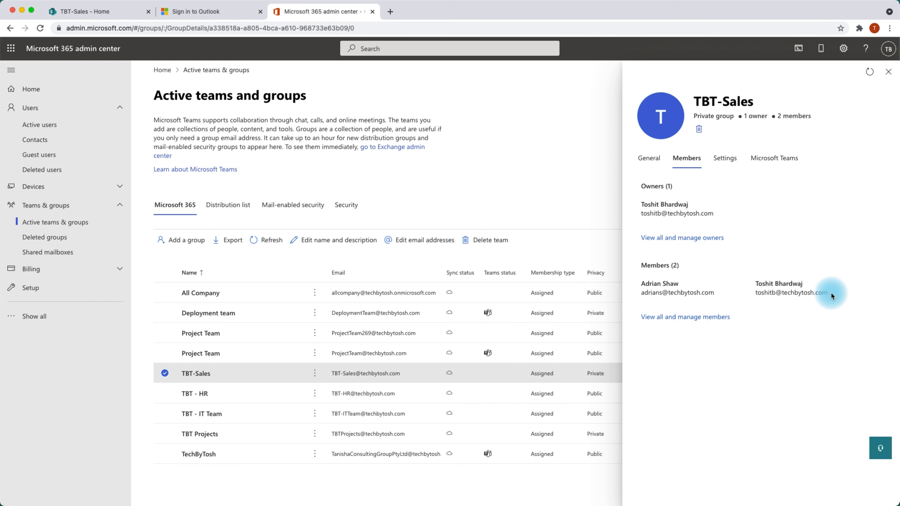
drag(832, 295, 757, 285)
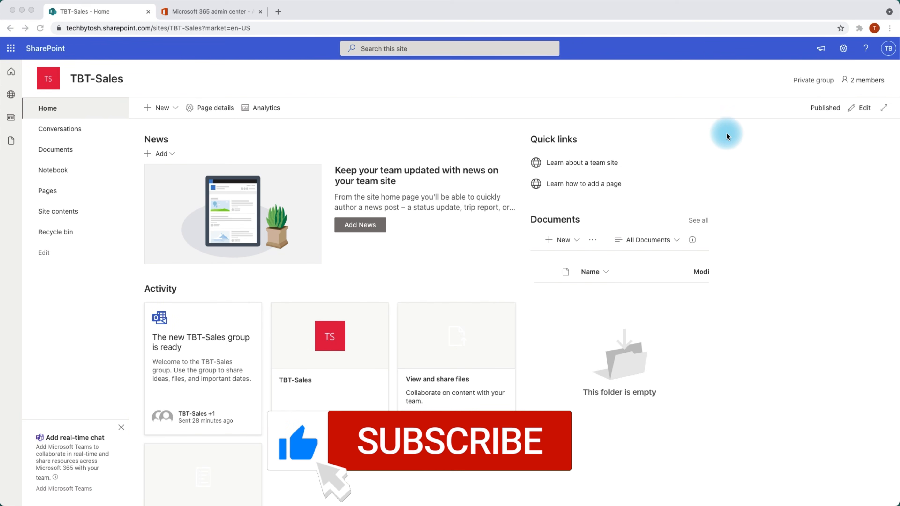
- Open the TBT-Sales site permissions and examine the site owners, site members and site visitors
click(844, 48)
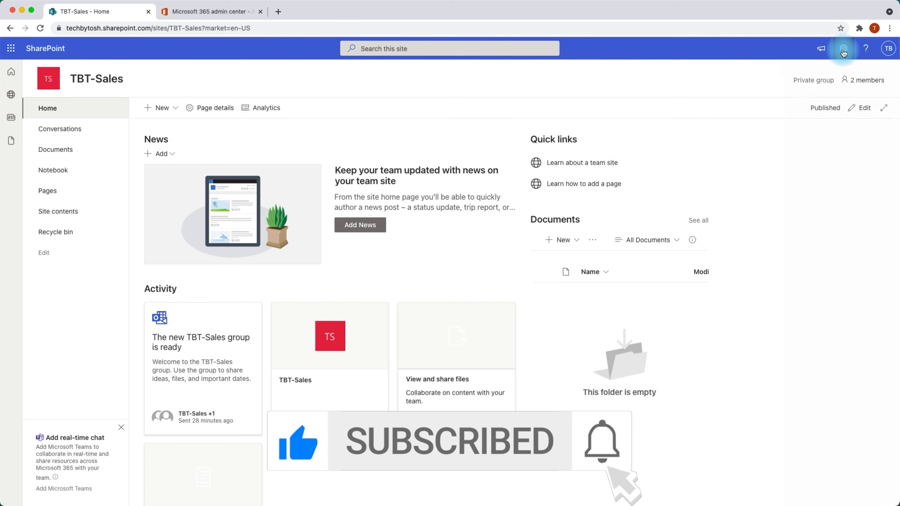
click(843, 49)
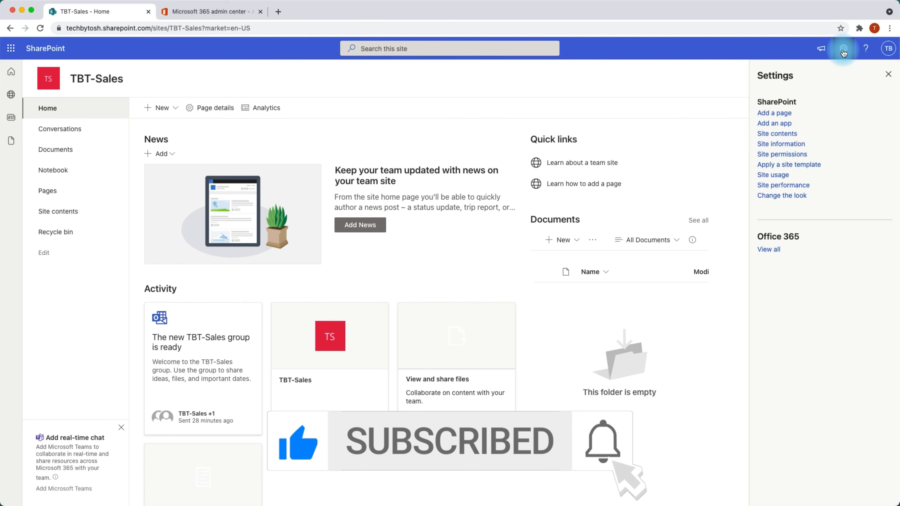
click(793, 154)
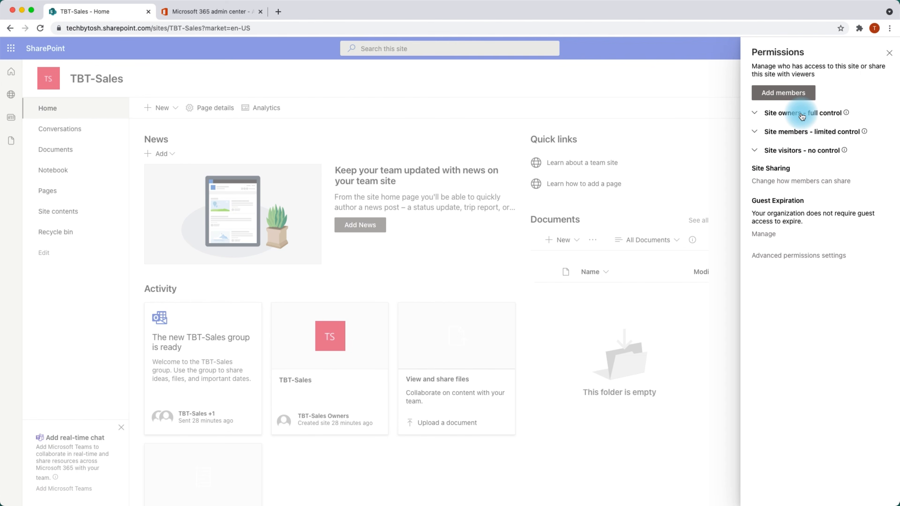
click(754, 114)
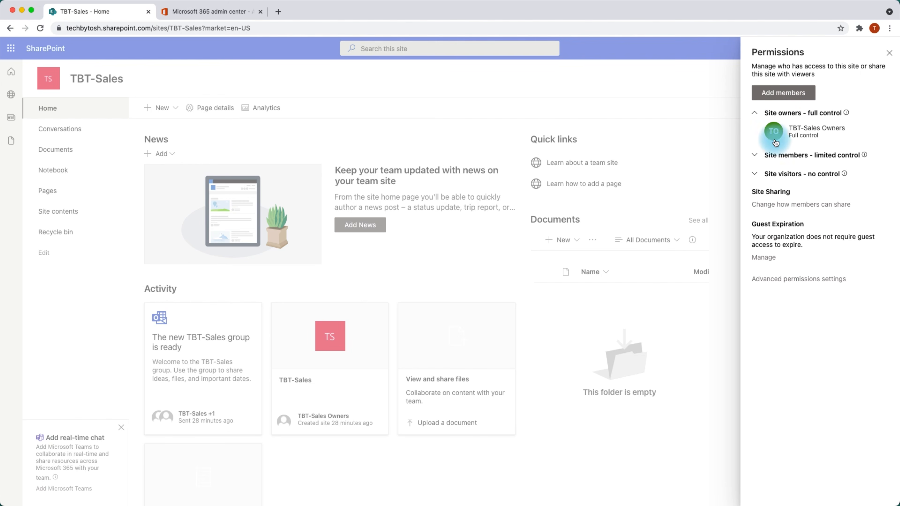
mouse_move(775, 133)
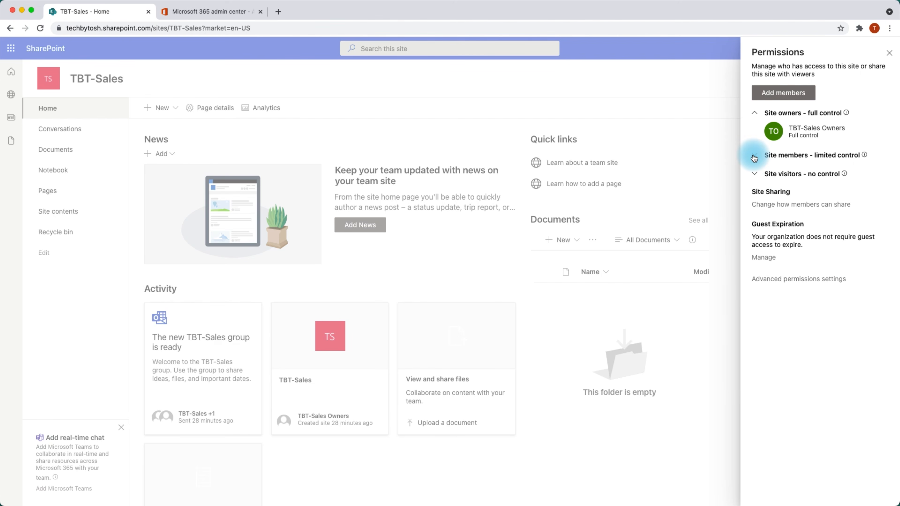
click(754, 156)
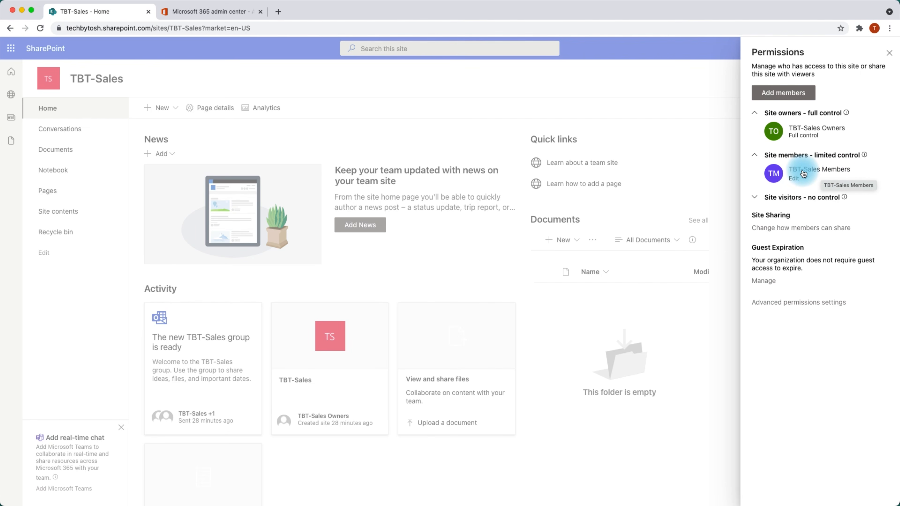
mouse_move(776, 174)
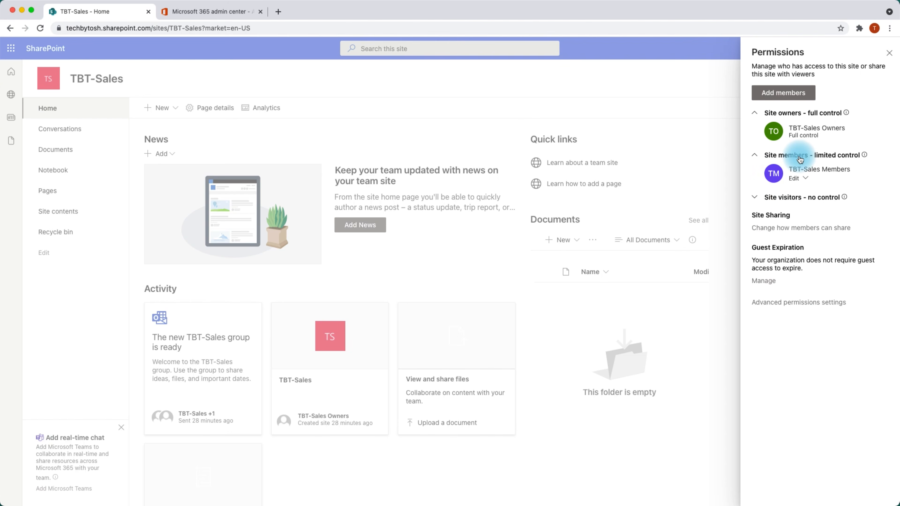
click(755, 198)
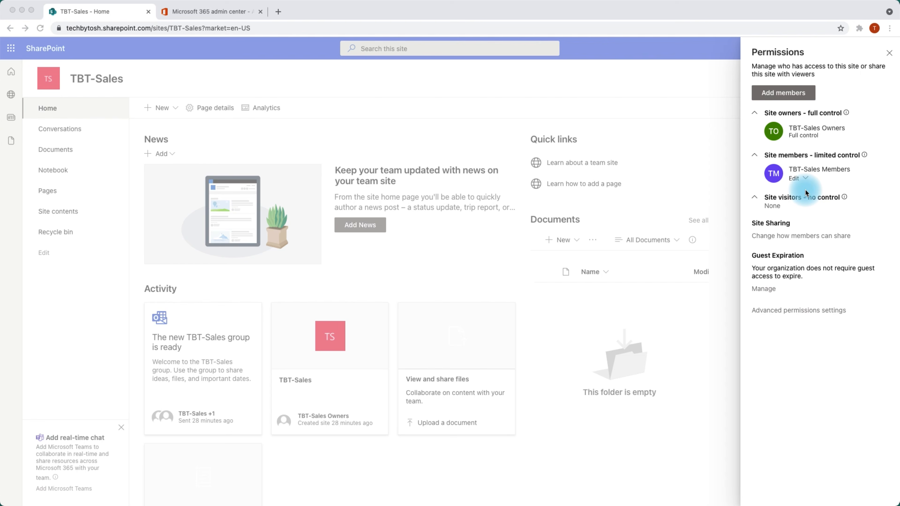
- Check the option for adding members to the group, close the group membership, and return to the site permissions
click(781, 94)
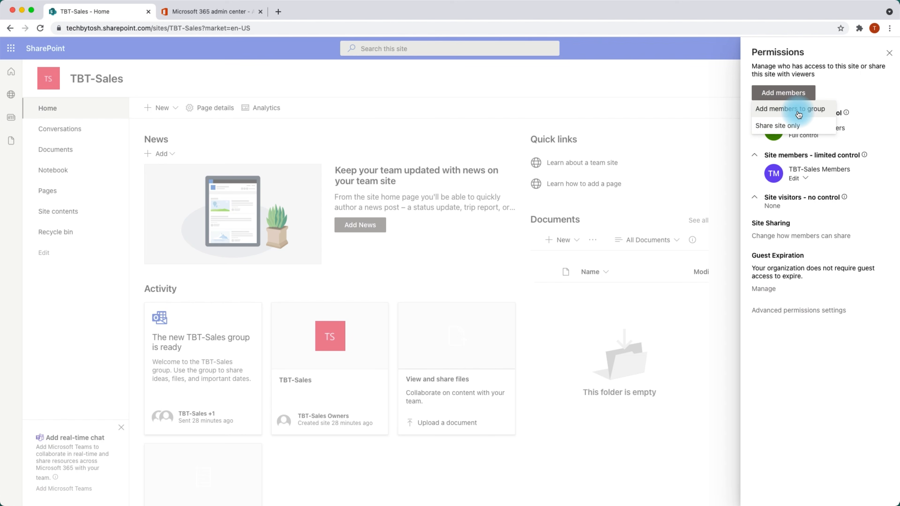
click(778, 112)
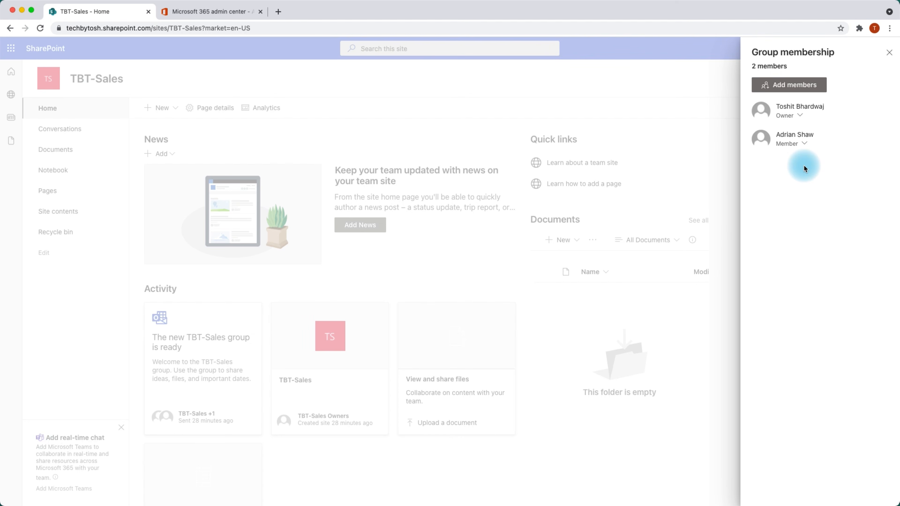
click(889, 54)
click(790, 154)
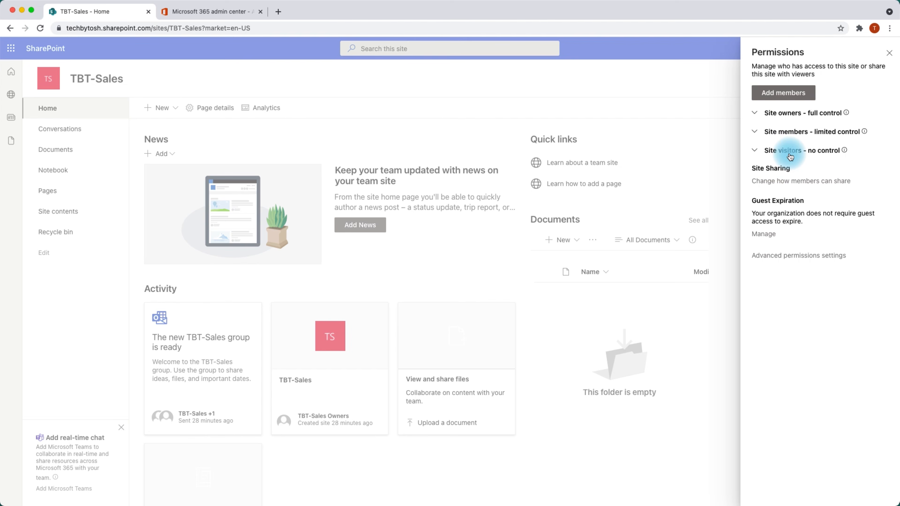
- Start sharing the site only, without group membership, and select a colleague as the recipient
click(774, 95)
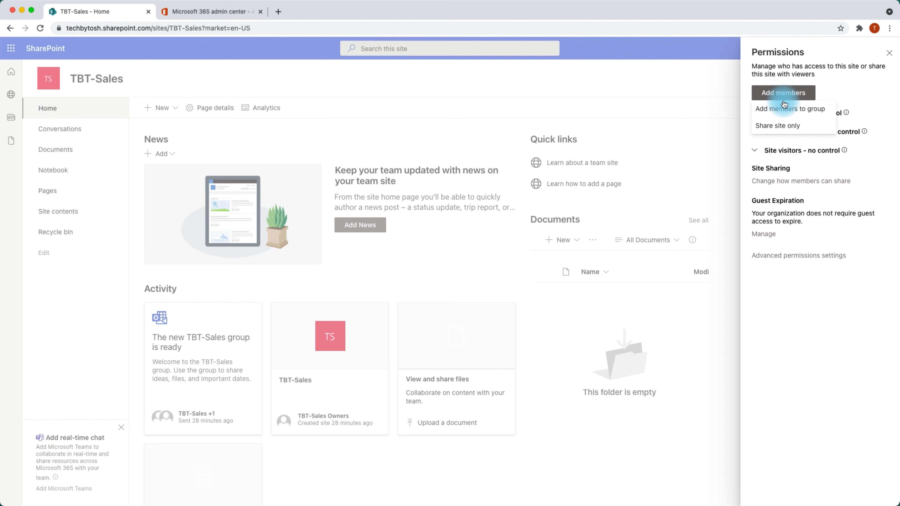
click(774, 128)
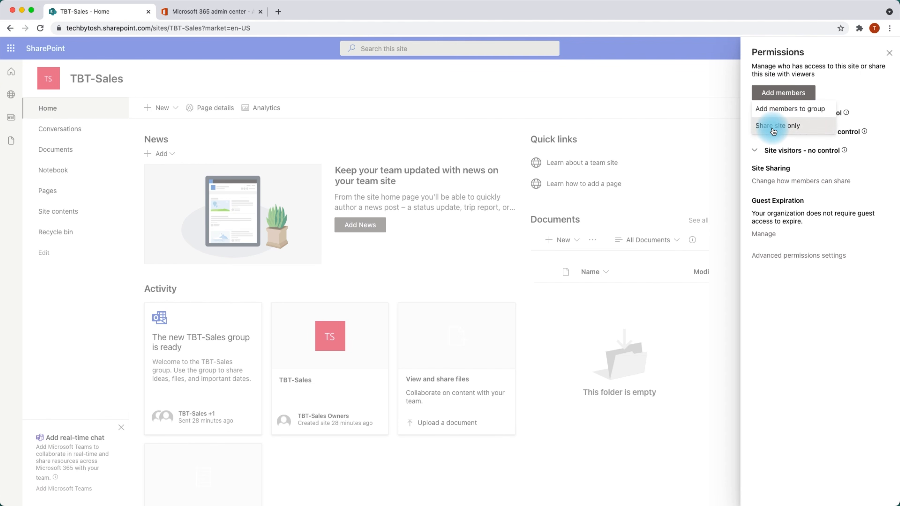
click(773, 127)
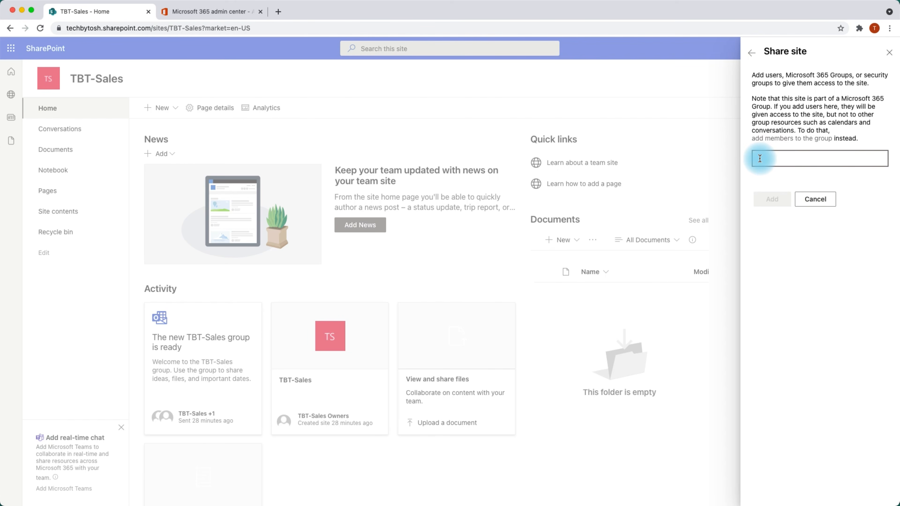
text(peters)
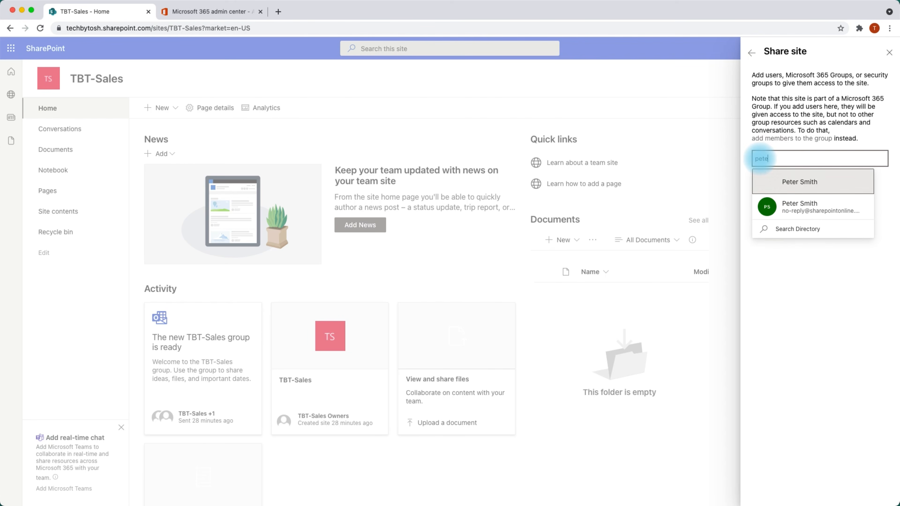
click(777, 182)
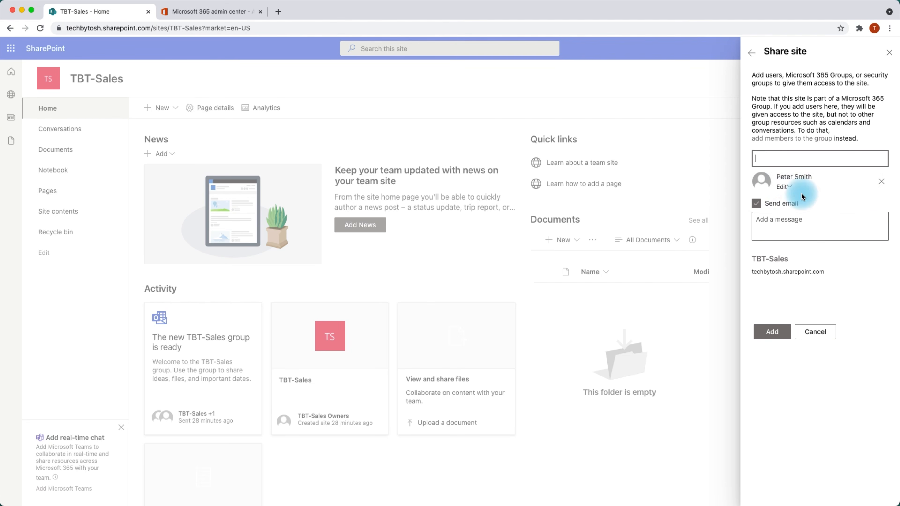
- Give the selected colleague Read permission, turn off the email notification, and add them to the site
click(789, 189)
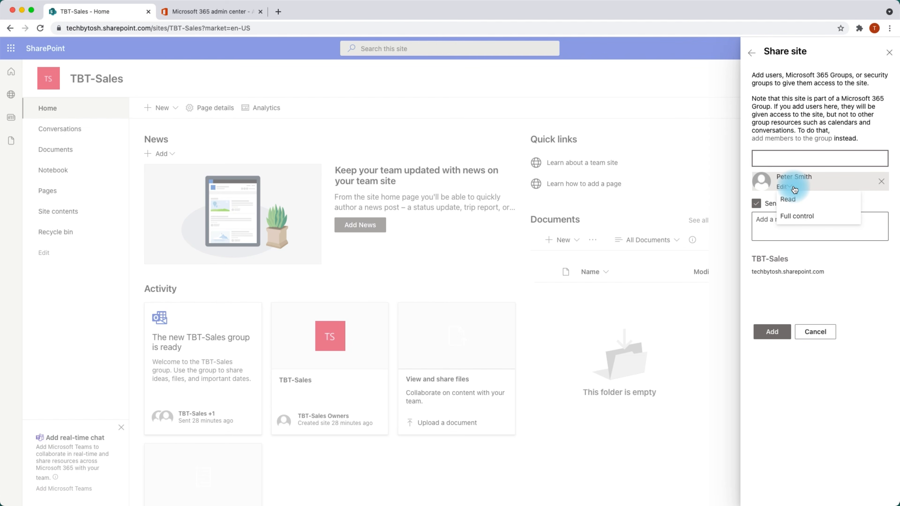
click(794, 203)
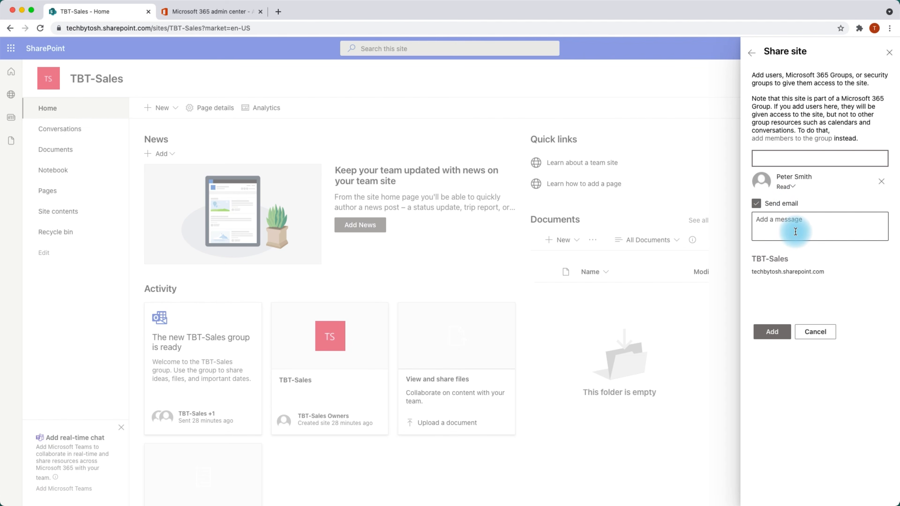
click(770, 221)
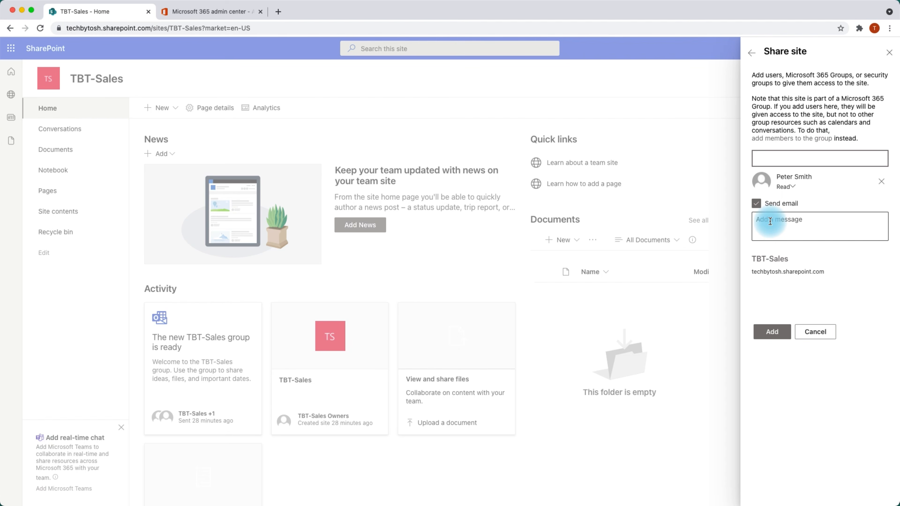
click(756, 203)
click(778, 247)
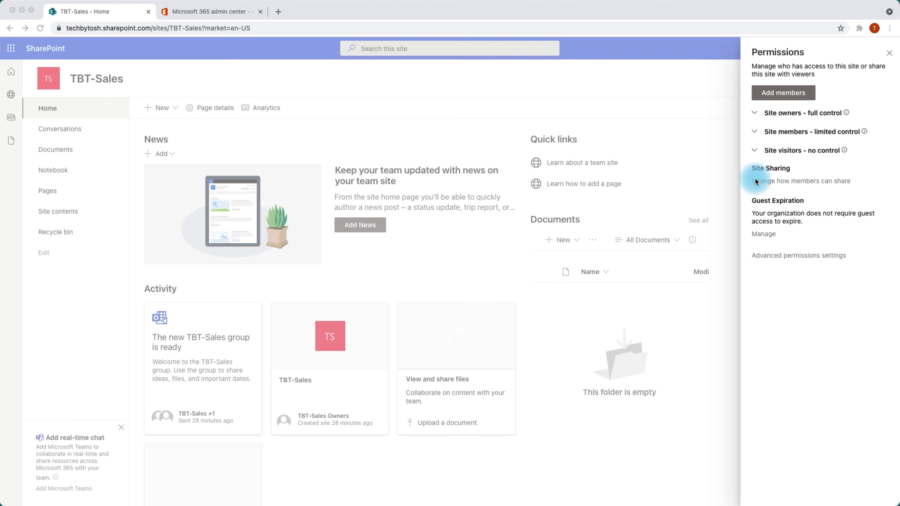
- Check which users and groups are listed under the site visitors and site members
click(753, 153)
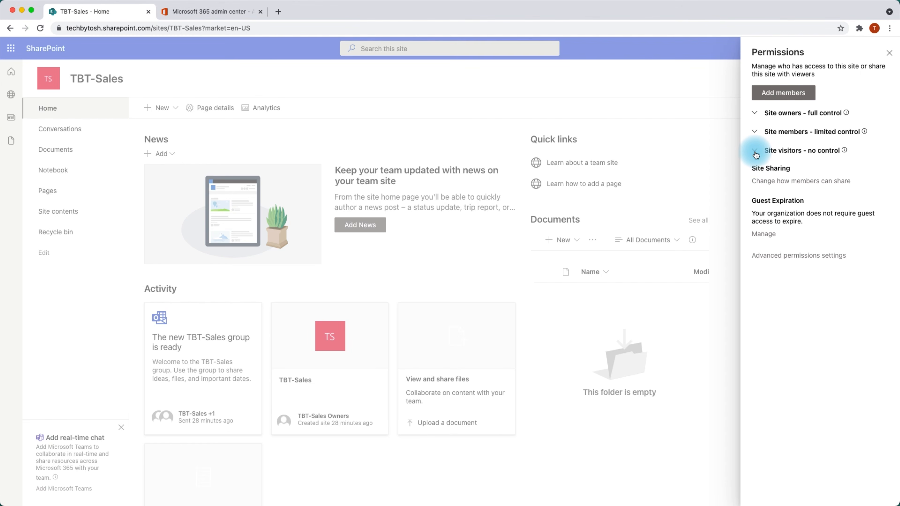
click(755, 152)
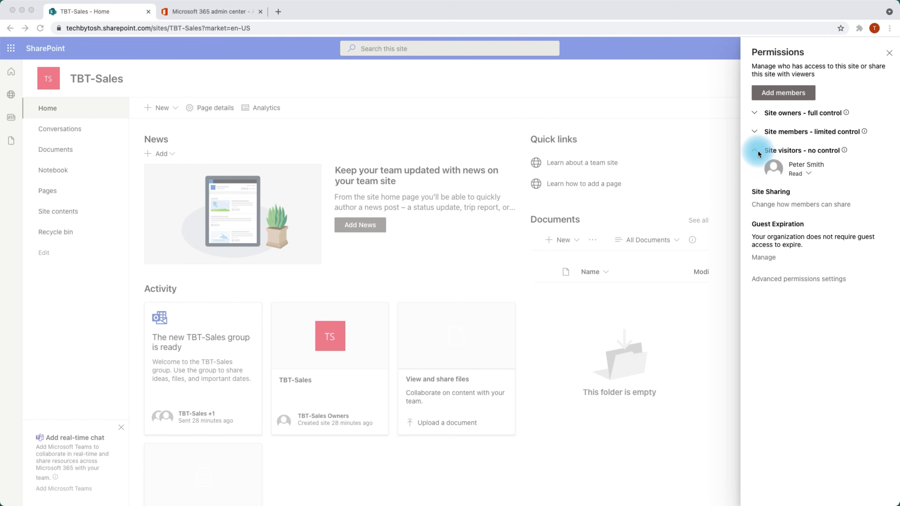
click(754, 134)
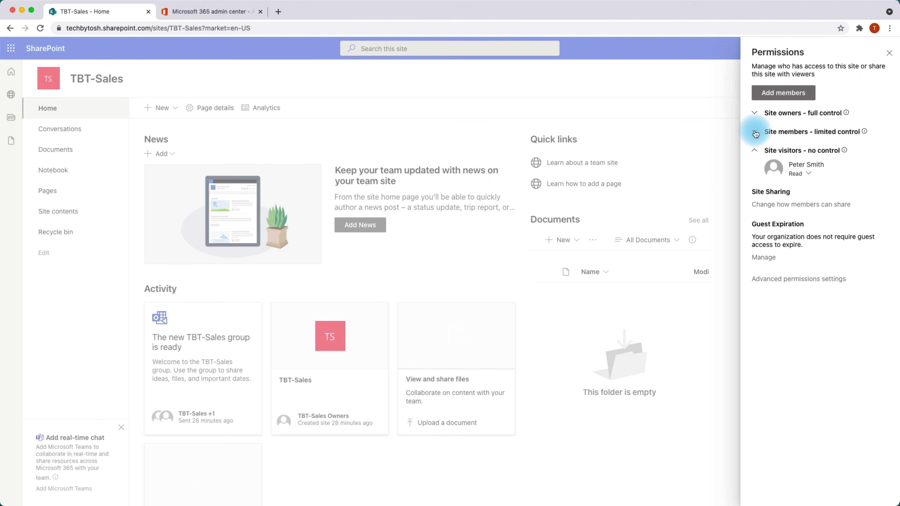
click(755, 134)
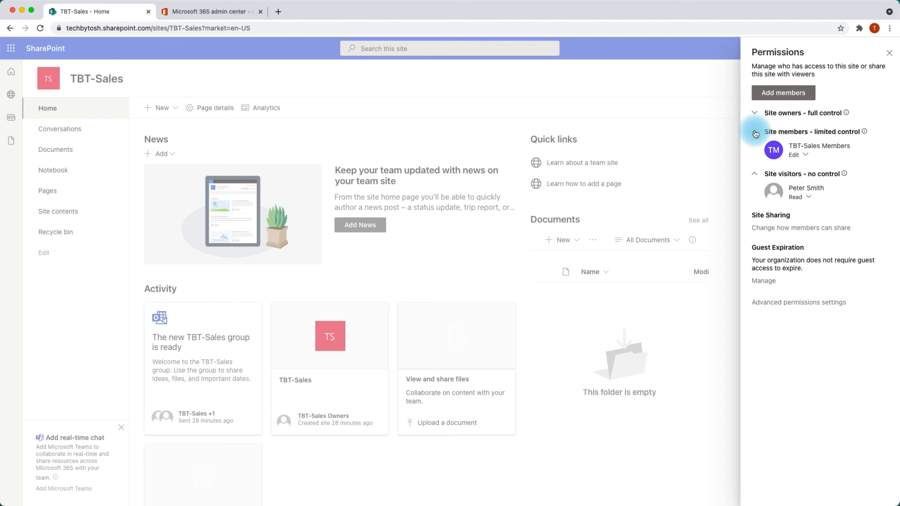
- Start sharing the site only again, select the same colleague, and check the available permission levels
click(777, 95)
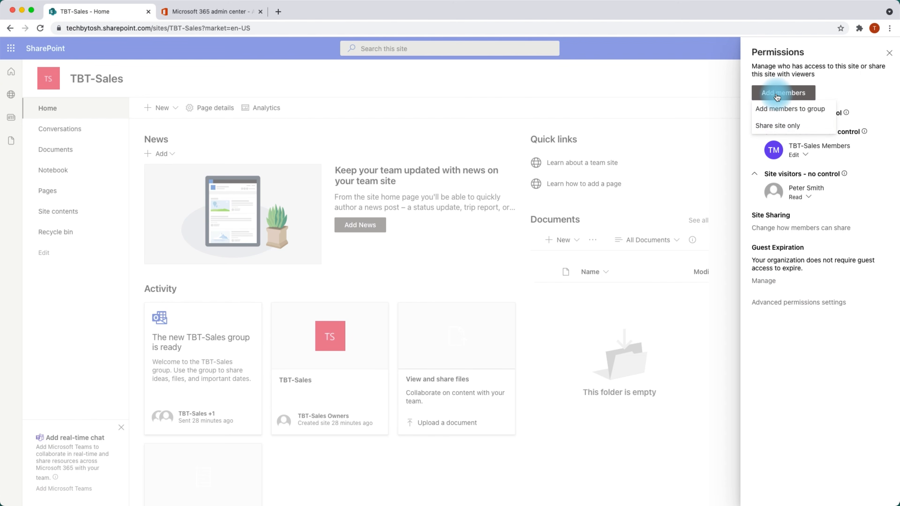
click(771, 124)
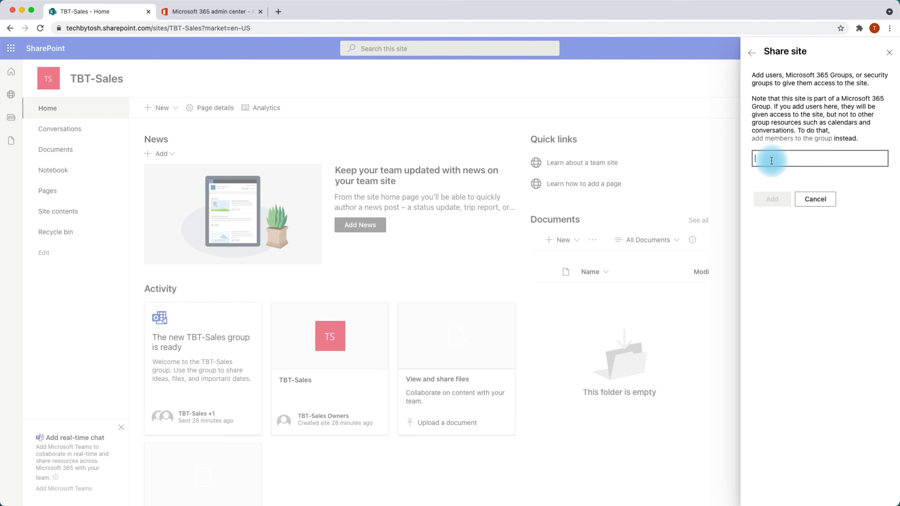
click(771, 161)
text(Pete)
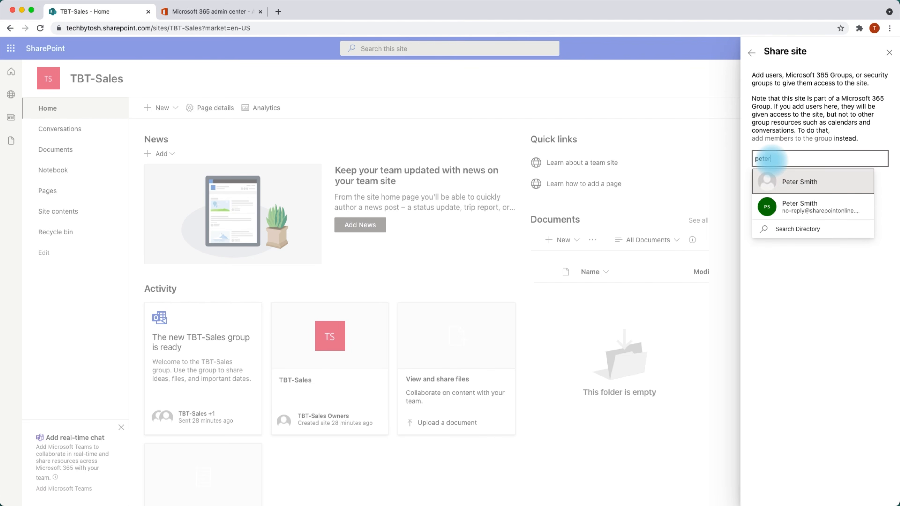
click(797, 188)
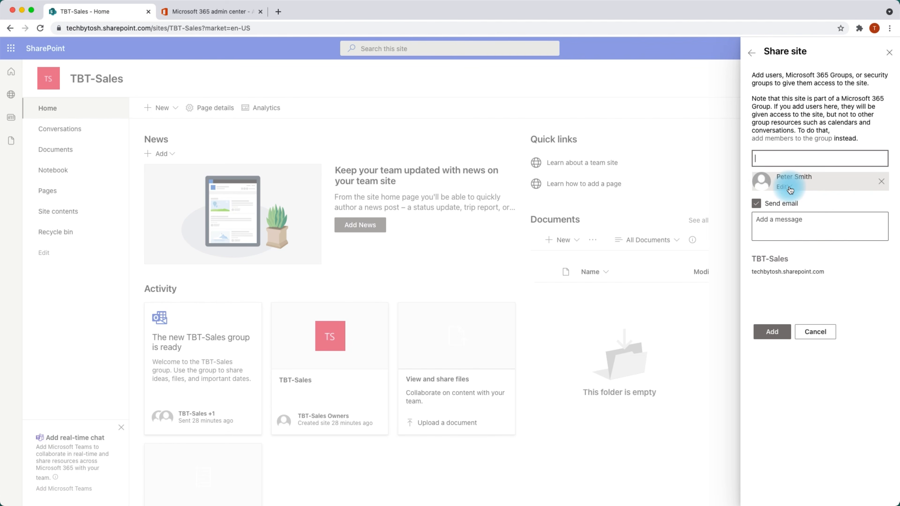
click(790, 188)
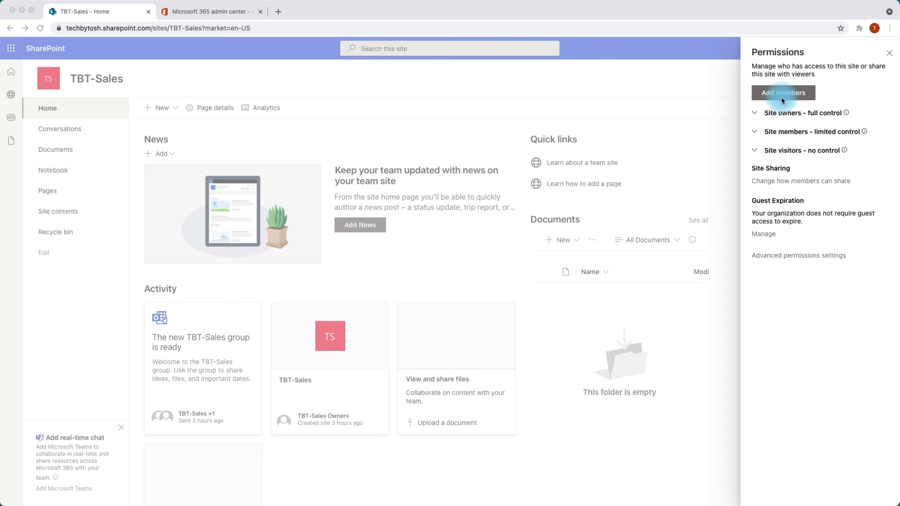
click(772, 93)
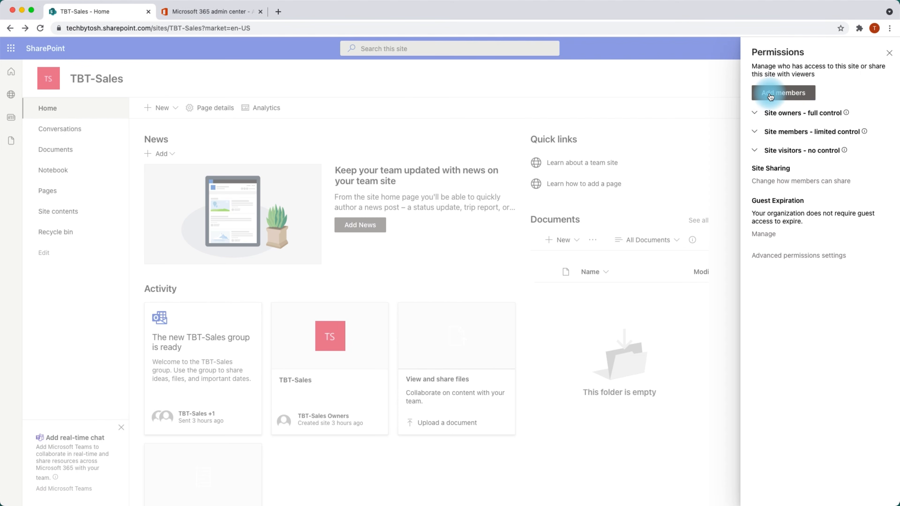
click(770, 95)
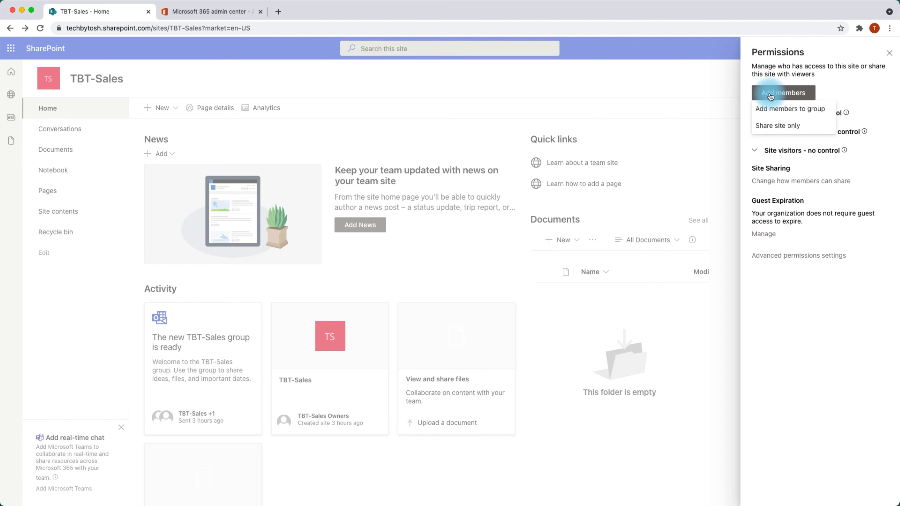
click(771, 128)
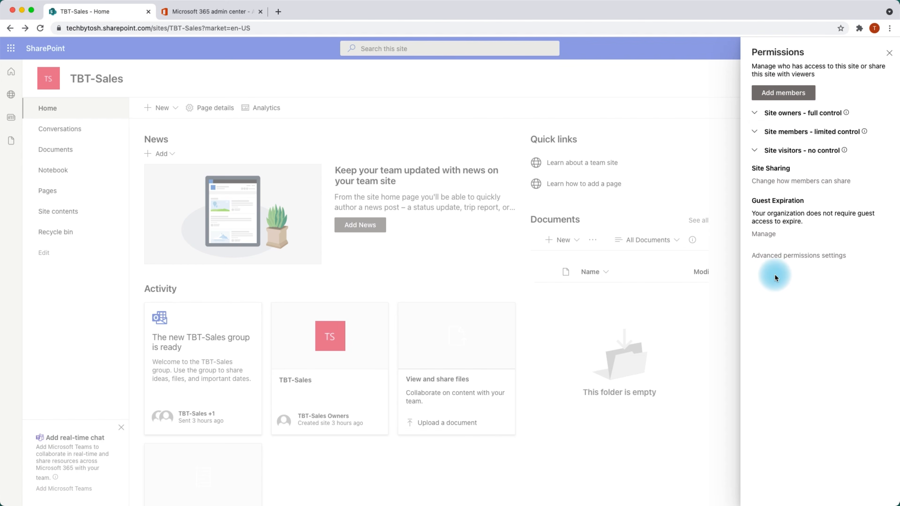
- Open the advanced permissions settings and examine the TBT-Sales Visitors and TBT-Sales Members groups
click(788, 260)
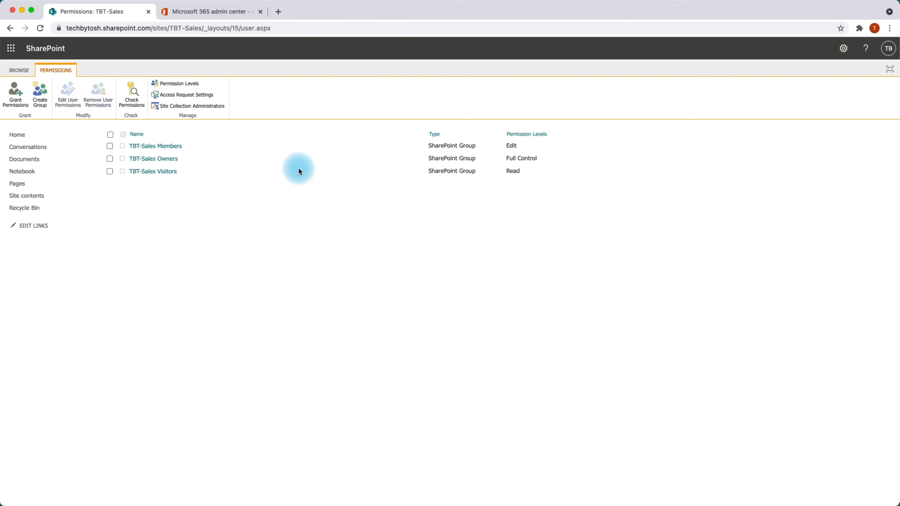
click(153, 172)
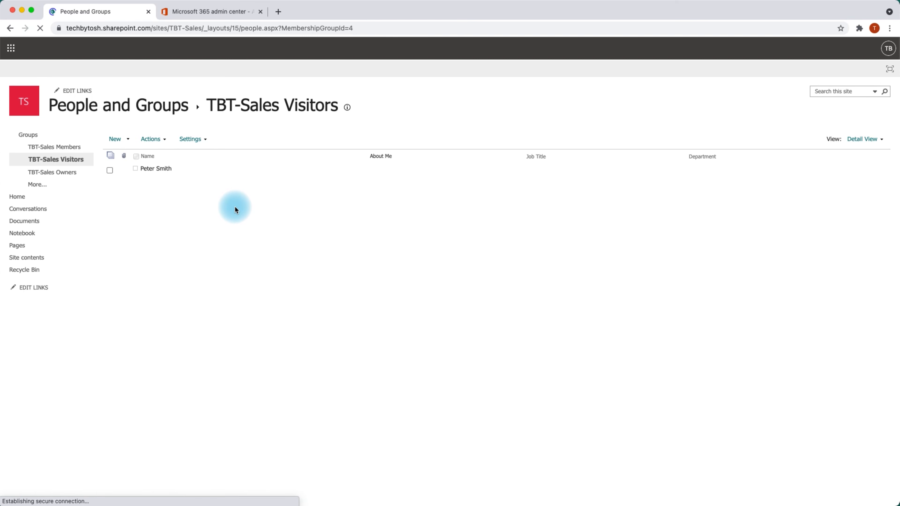
click(57, 151)
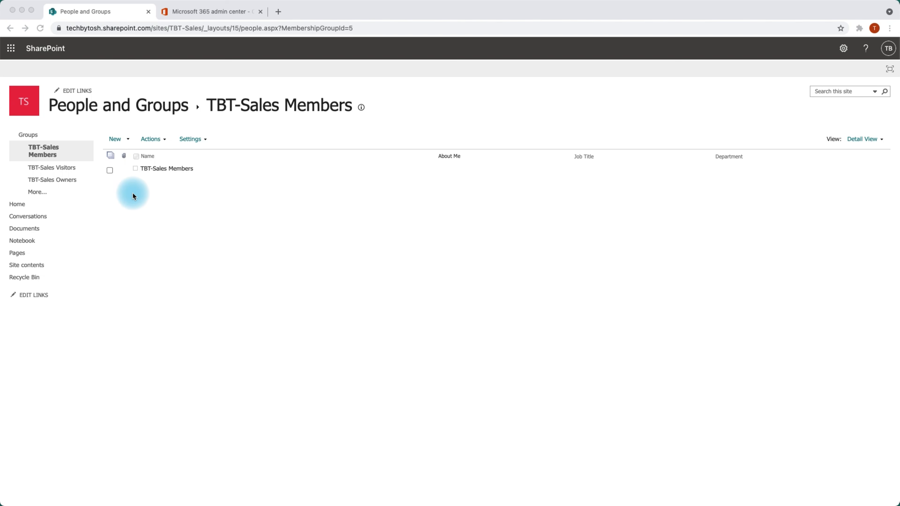
- Start inviting a colleague to the TBT-Sales Members group, expand the invitation options, check who the site is shared with, and close without sharing
click(128, 140)
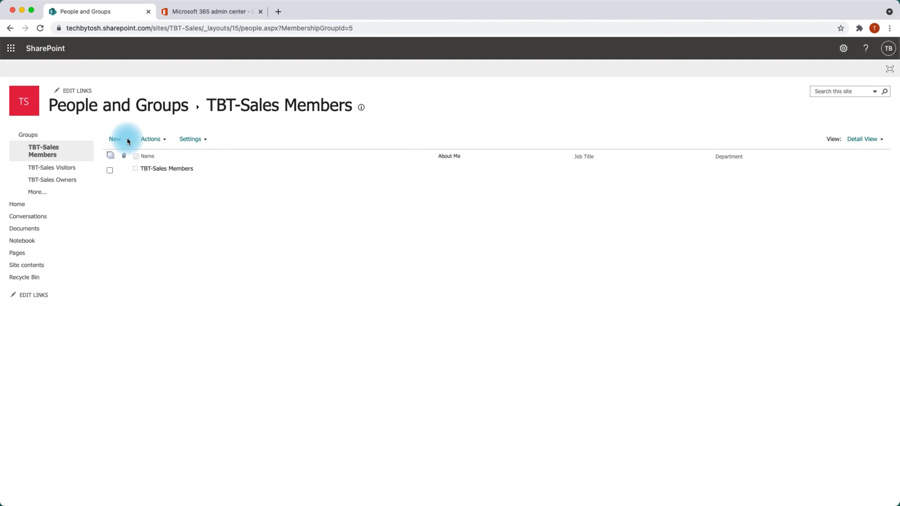
click(127, 142)
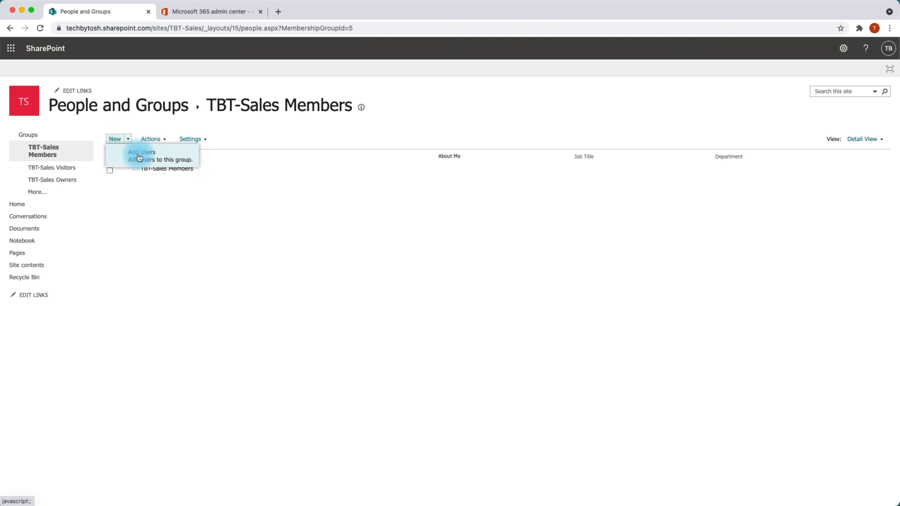
click(139, 158)
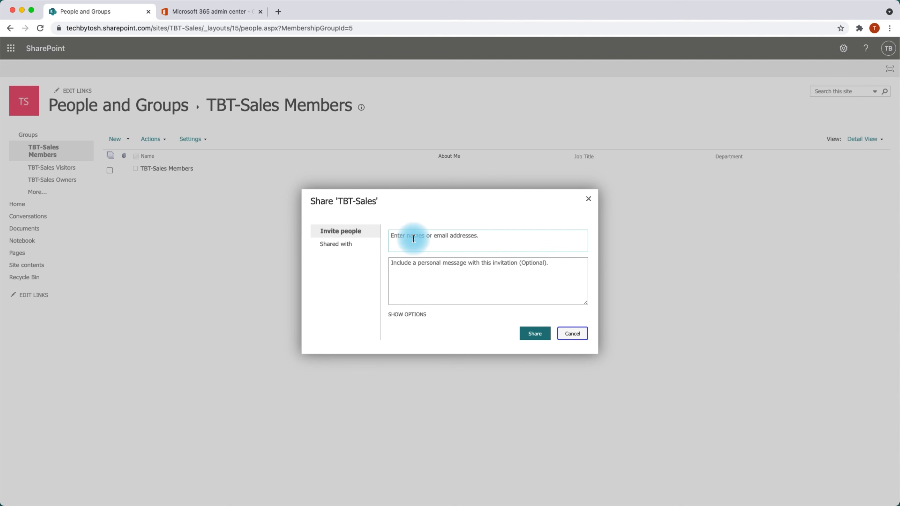
click(429, 237)
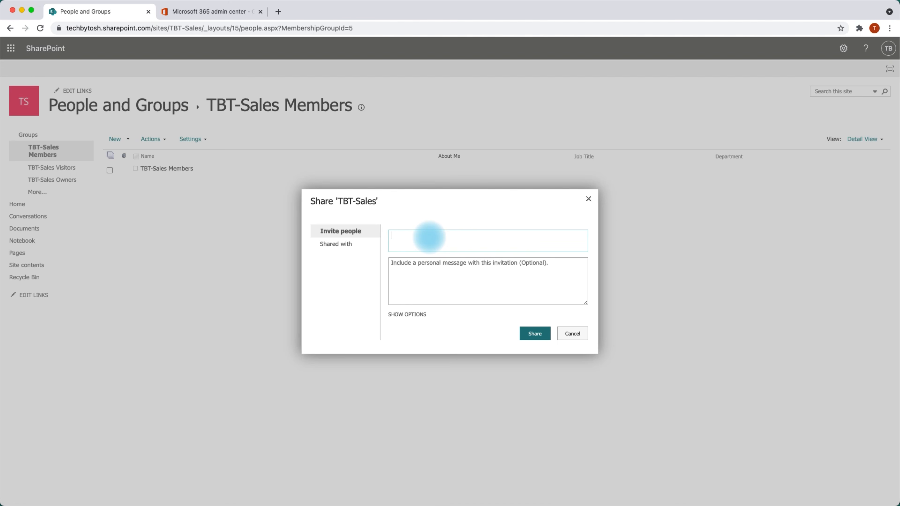
text(peter)
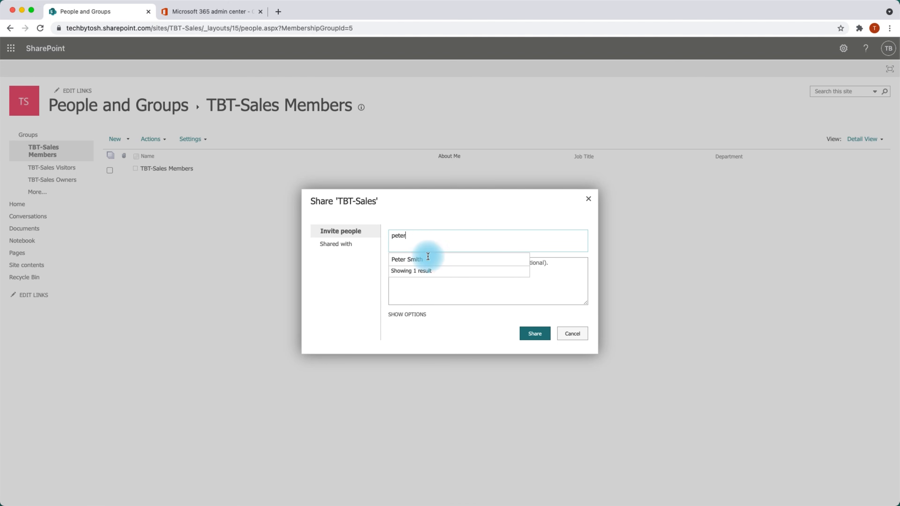
click(421, 258)
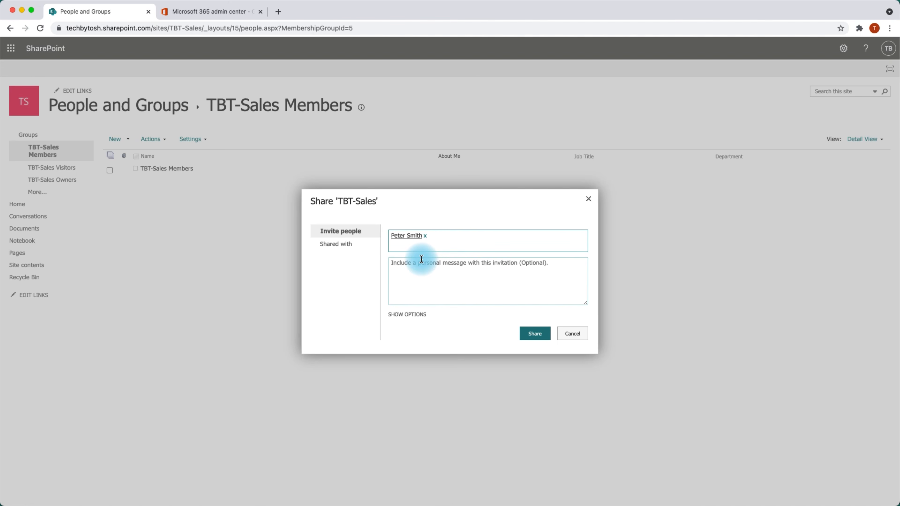
click(433, 273)
click(413, 315)
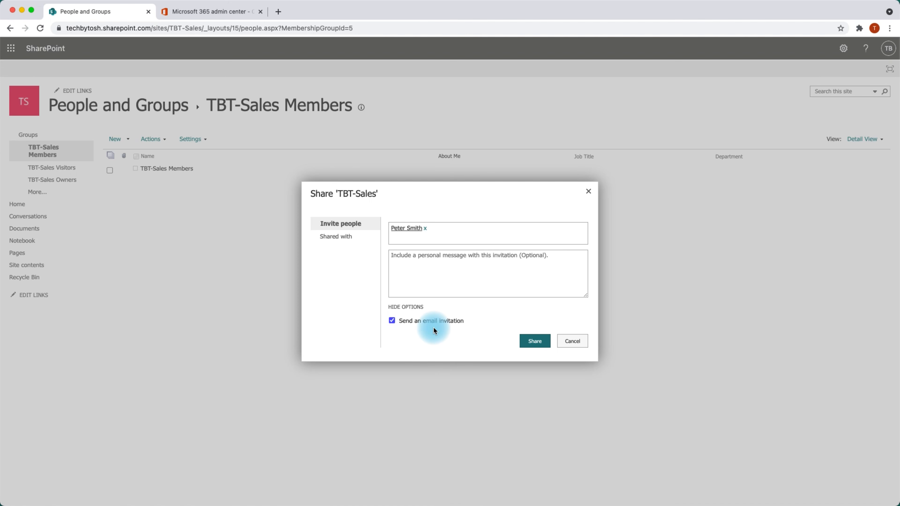
click(333, 240)
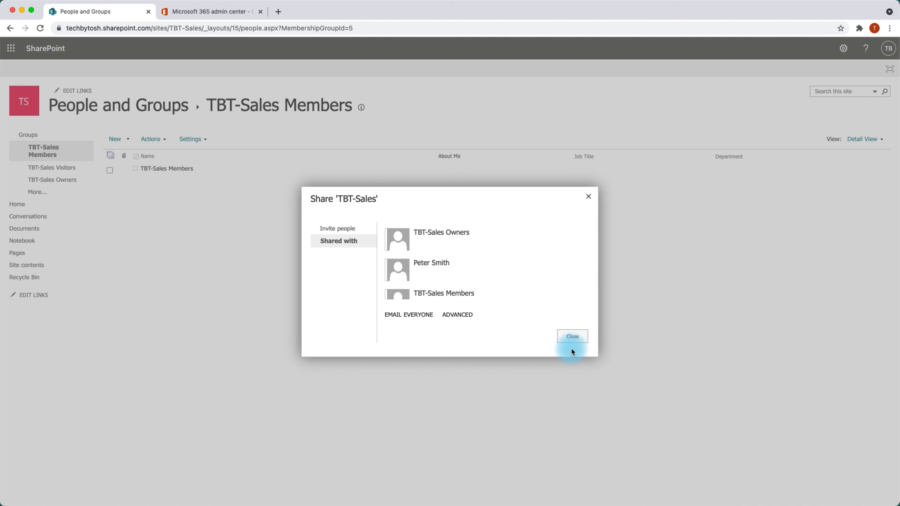
click(573, 336)
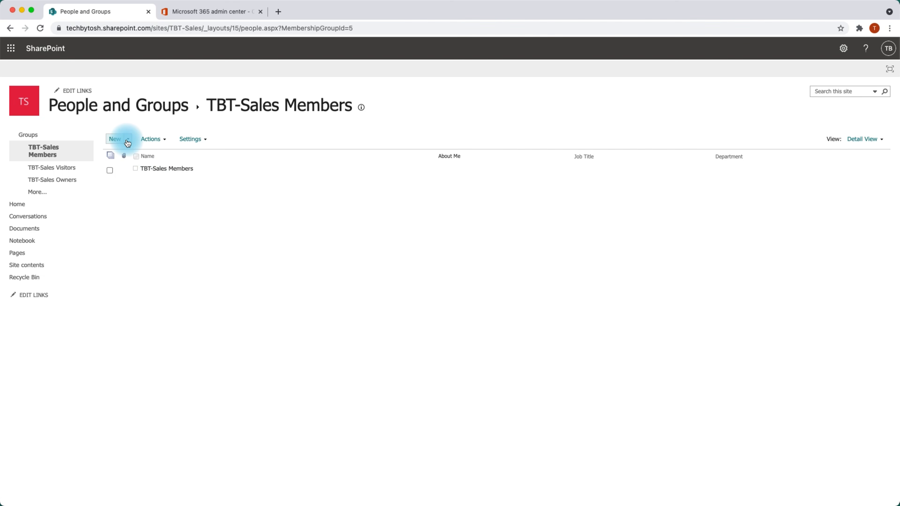
- Start adding users to the TBT-Sales Members group again and select the TBT-Project-Visitors group as the invitee
click(127, 142)
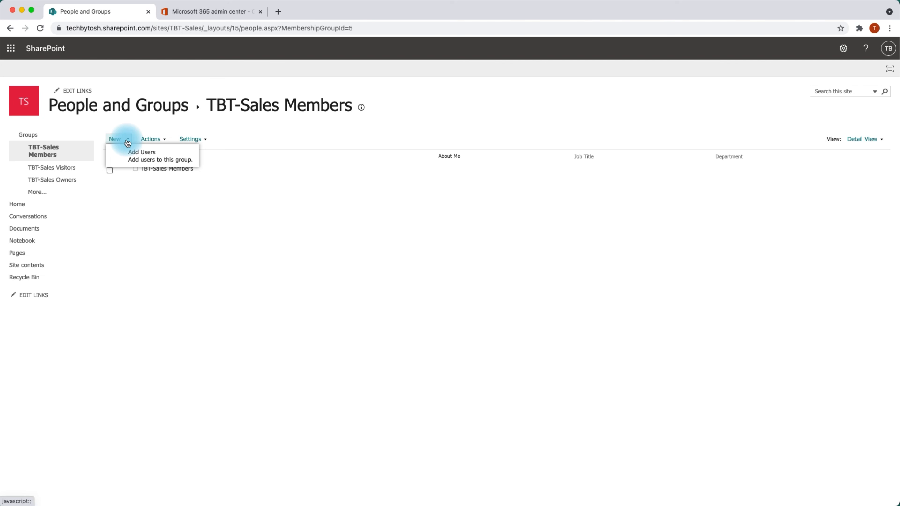
click(146, 157)
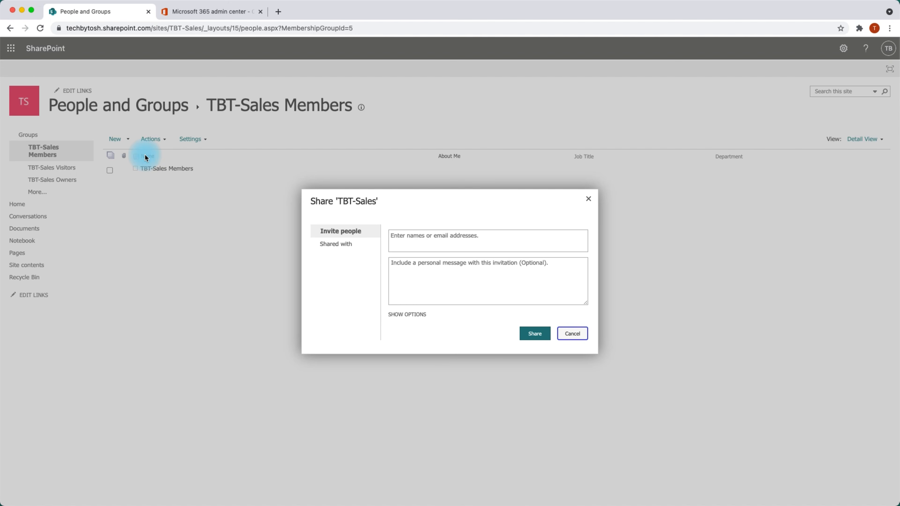
click(415, 239)
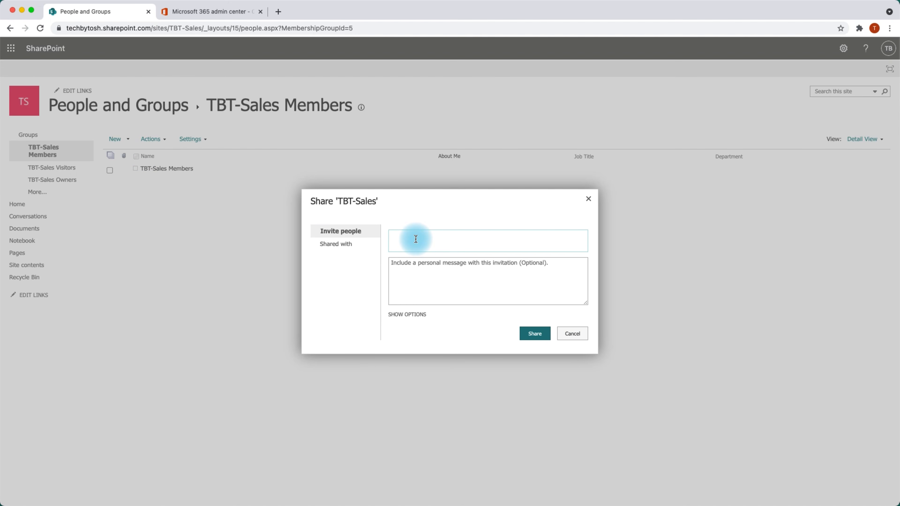
text(tbt)
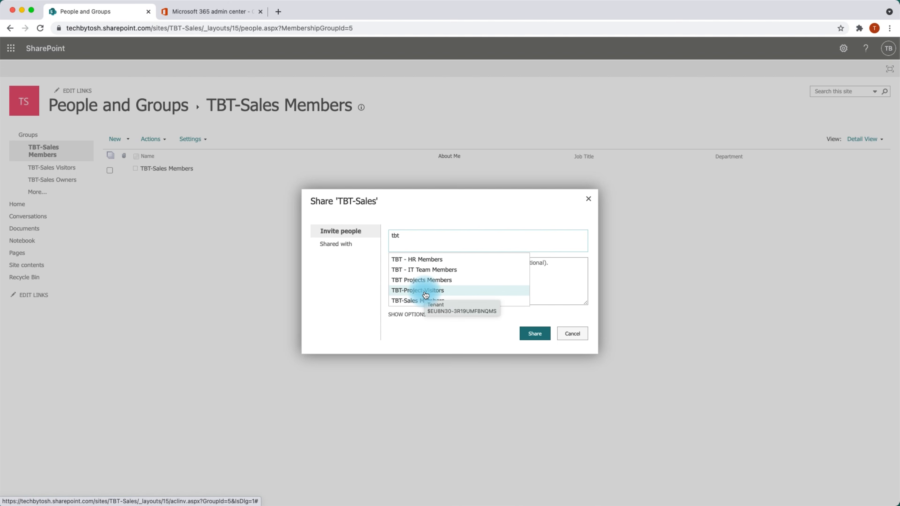
click(398, 292)
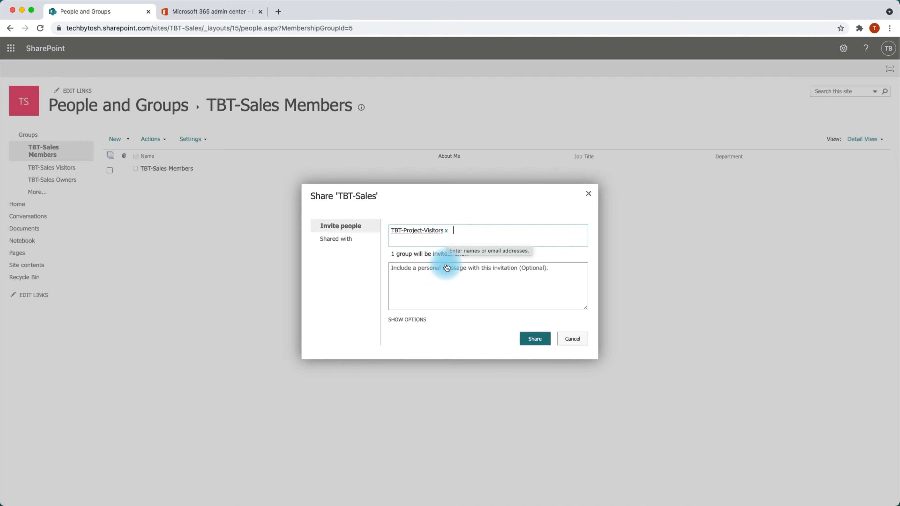
- Switch to the Microsoft 365 admin center, check the security groups, and return to the SharePoint group page
click(212, 12)
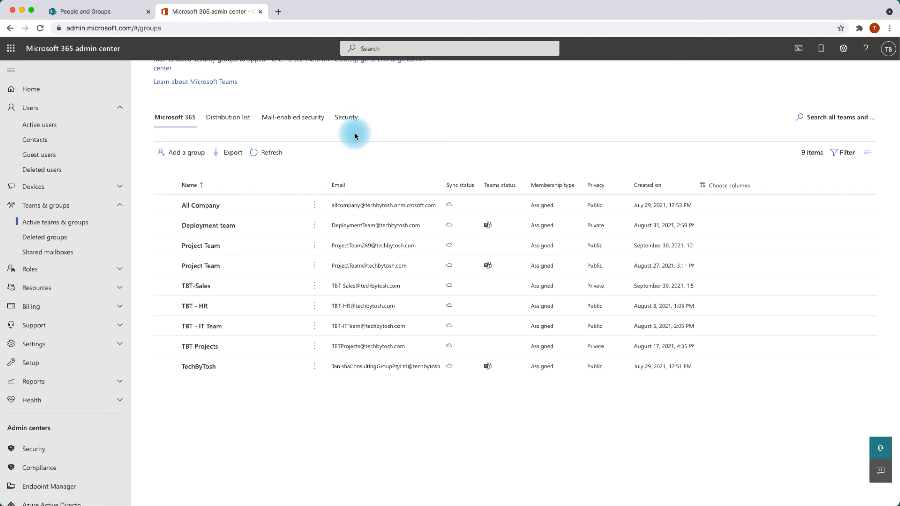
click(345, 121)
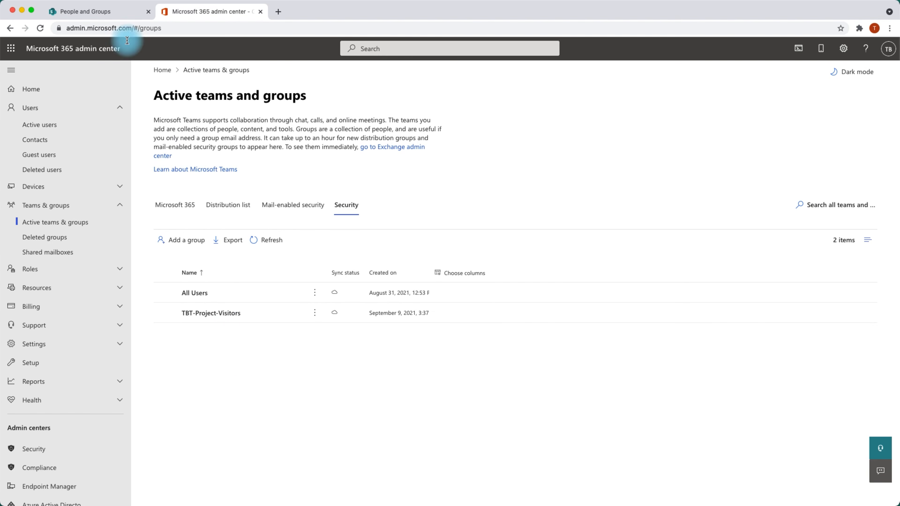
click(101, 12)
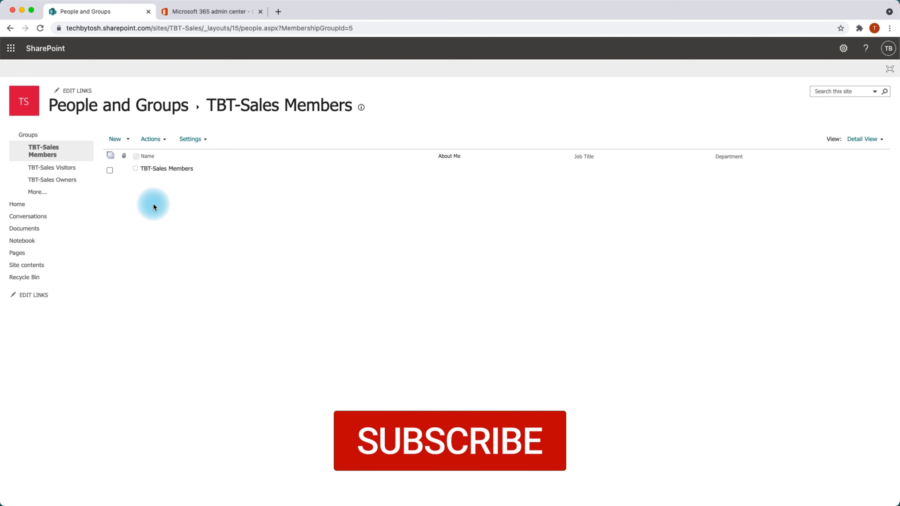
- Select the TBT-Sales Members entry in the group and check which actions are available for it
click(110, 172)
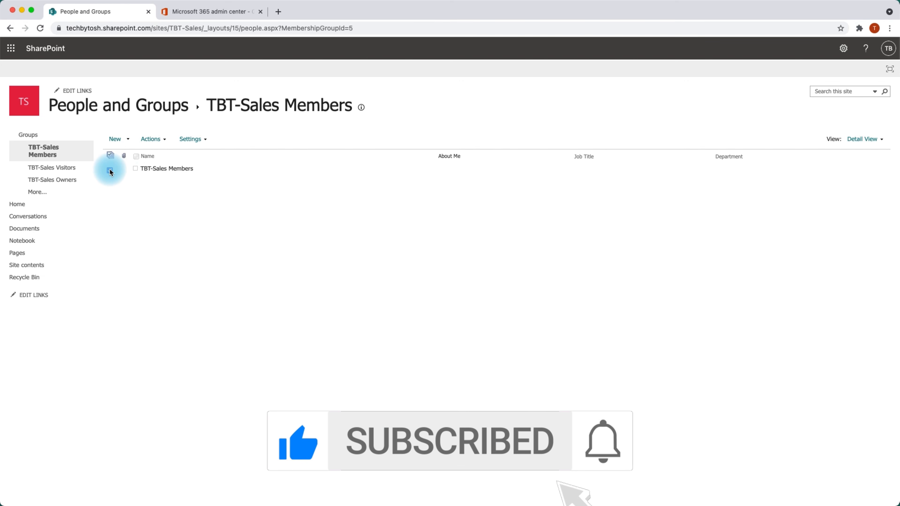
click(164, 140)
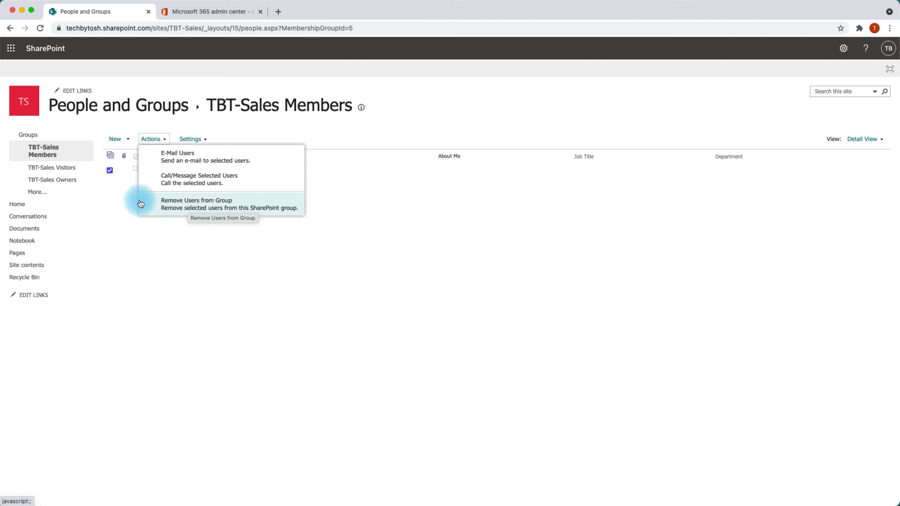
click(121, 185)
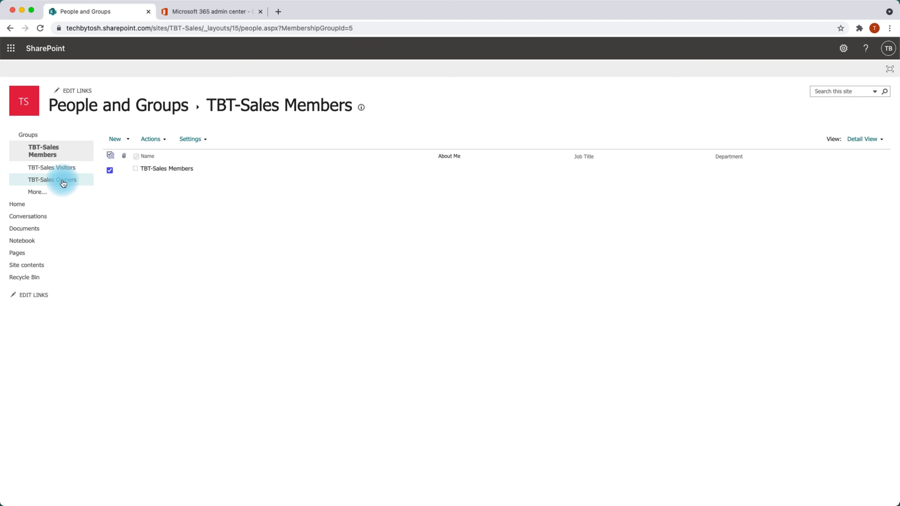
- Examine the group settings of TBT-Sales Members, including owner, membership visibility and membership requests, and leave without saving
click(205, 144)
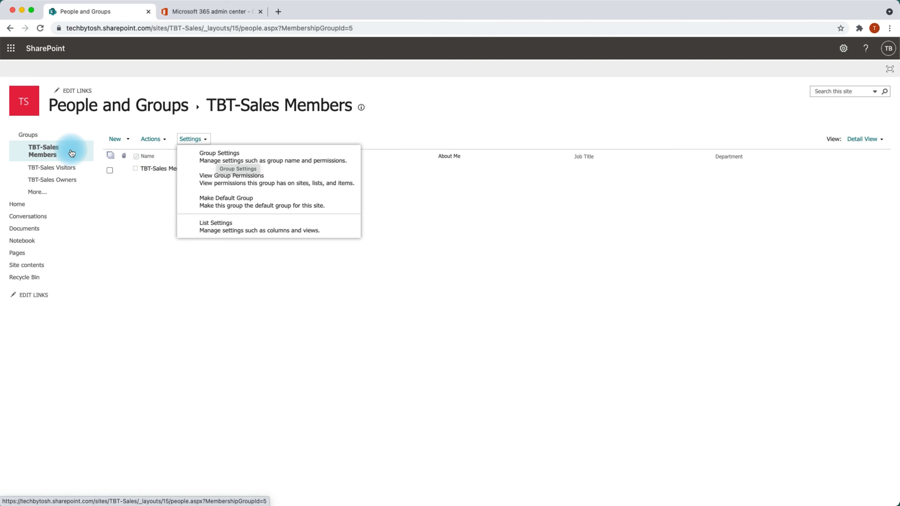
click(225, 160)
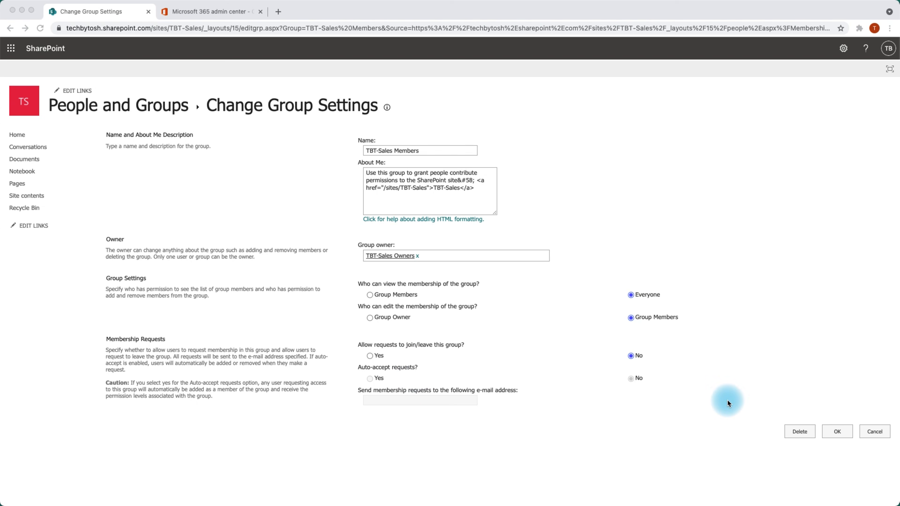
click(875, 432)
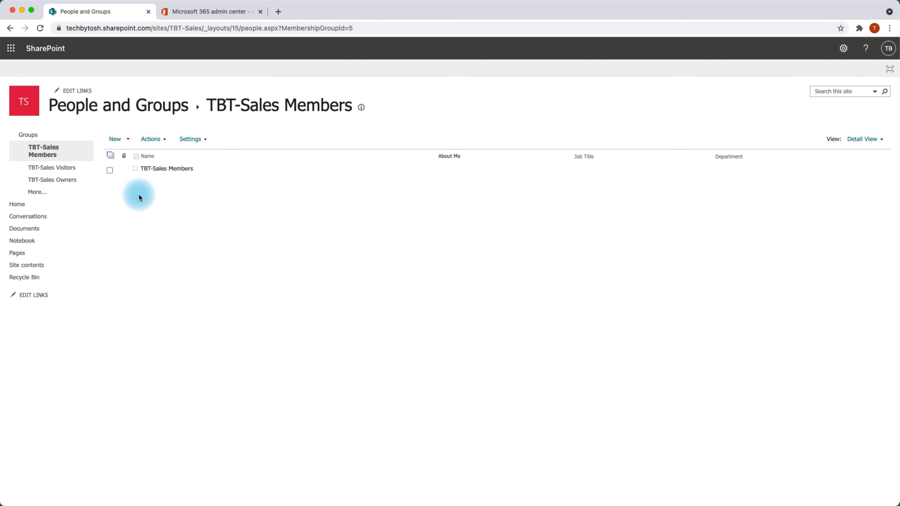
- Add "Everyone except external users" to the TBT-Sales Visitors group with the email invitation turned off
click(47, 169)
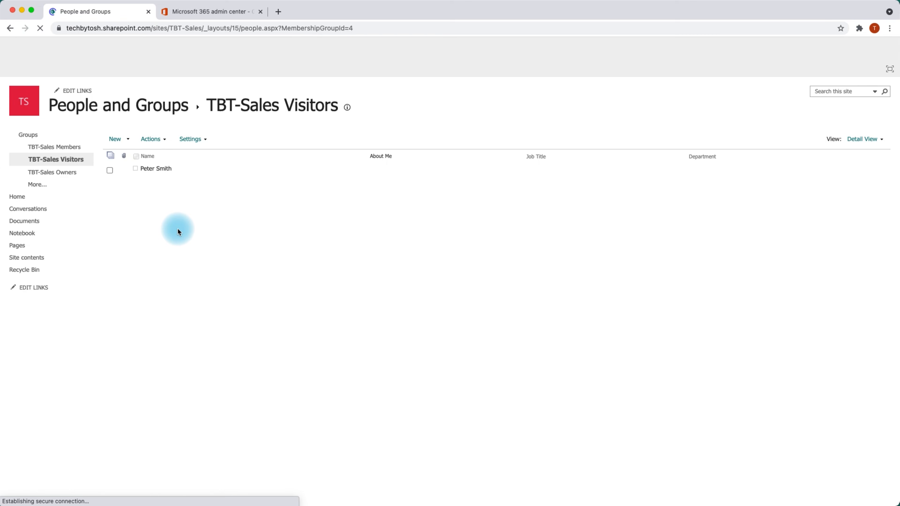
click(127, 142)
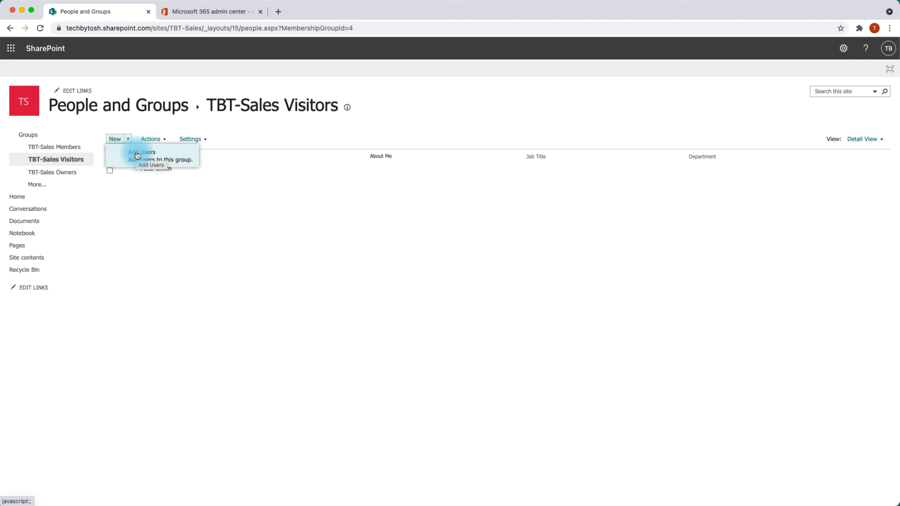
click(137, 155)
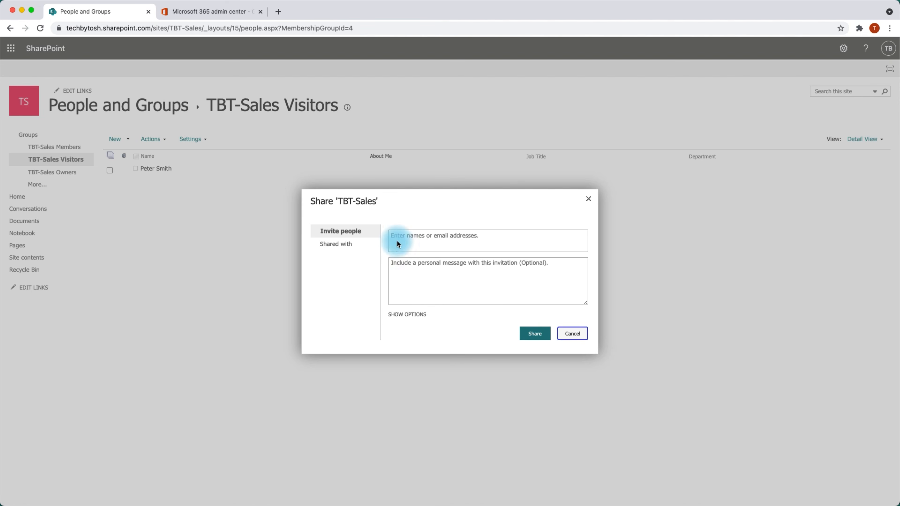
click(408, 237)
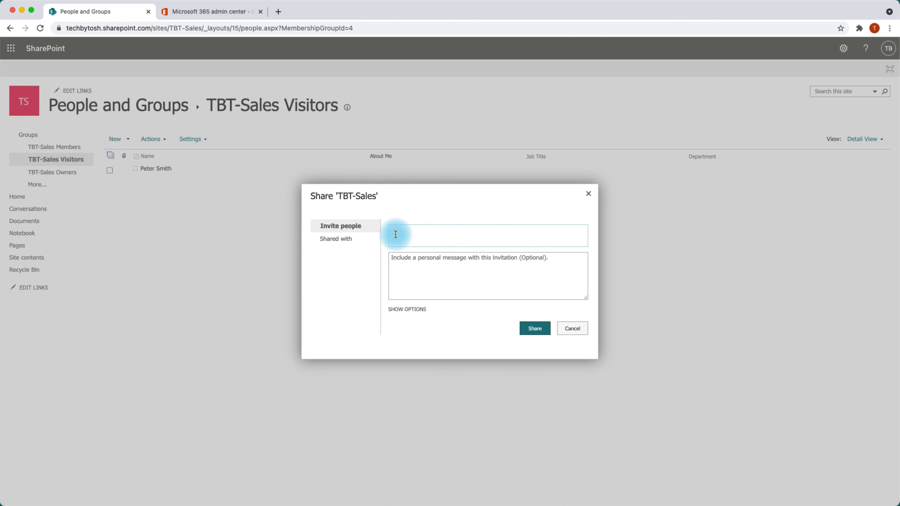
text(ever)
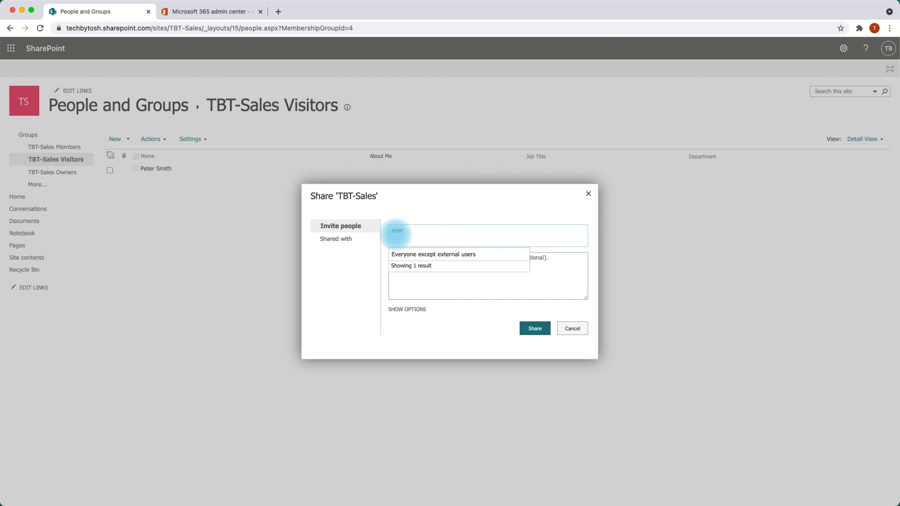
click(410, 255)
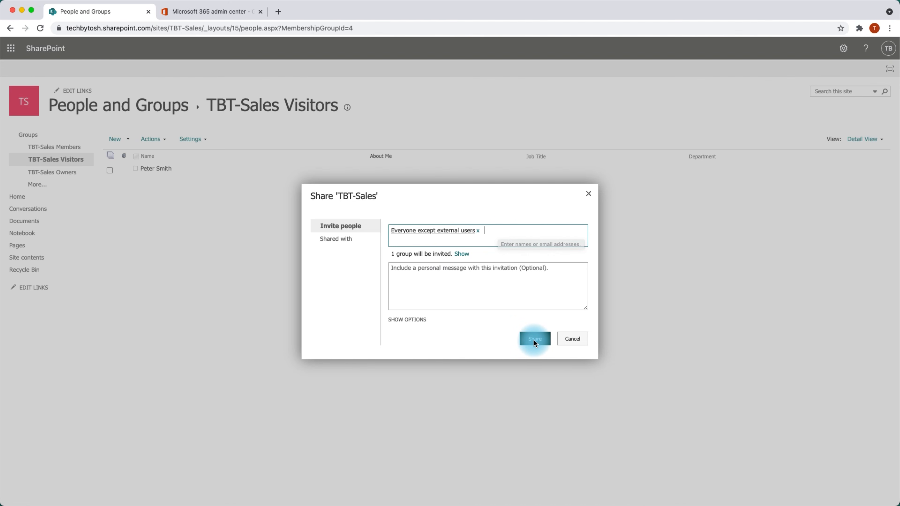
click(405, 320)
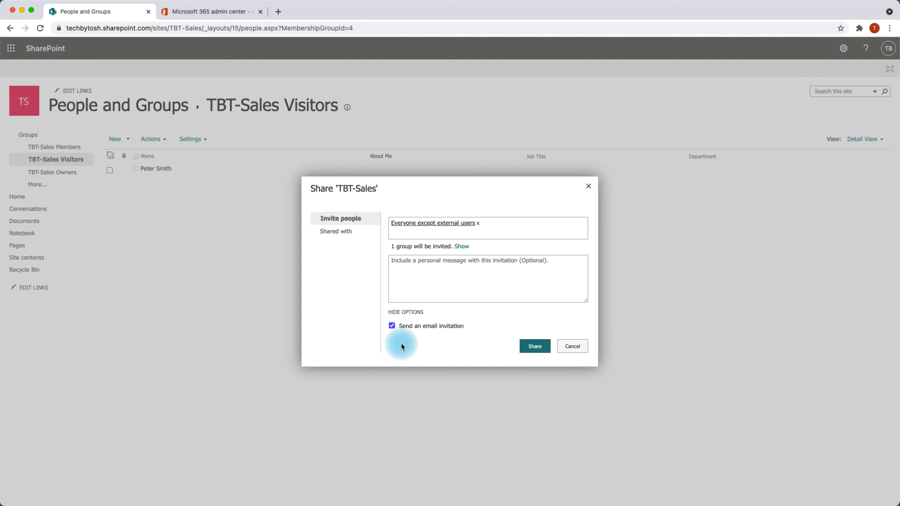
click(391, 326)
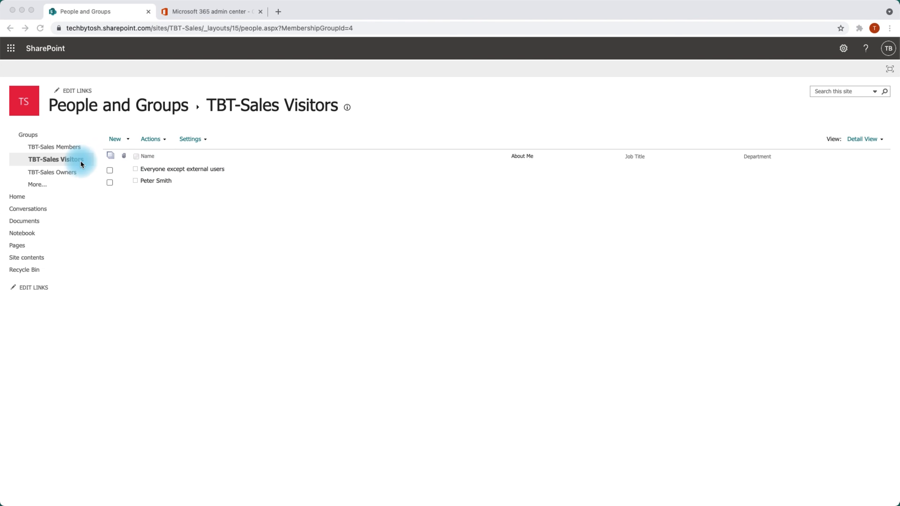
click(193, 211)
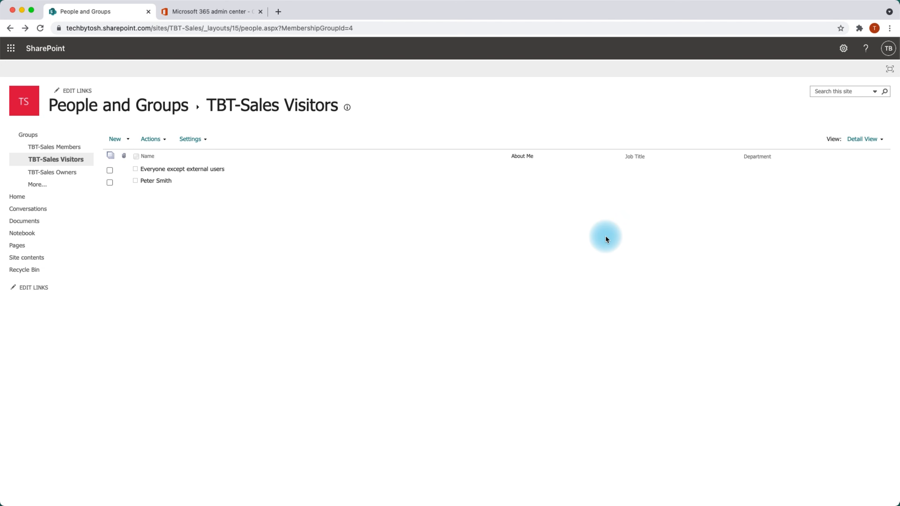
- Open the advanced permissions settings of the TBT-Sales site and display its list of permission levels
click(844, 51)
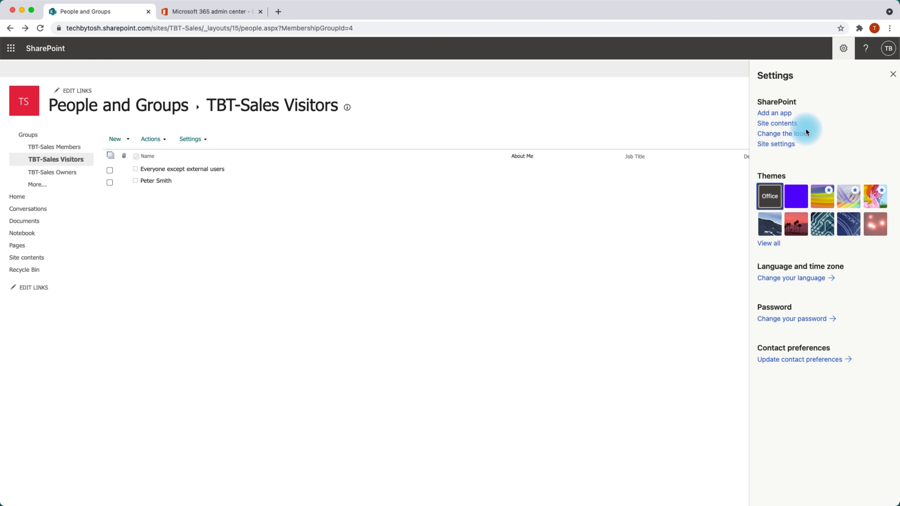
click(787, 124)
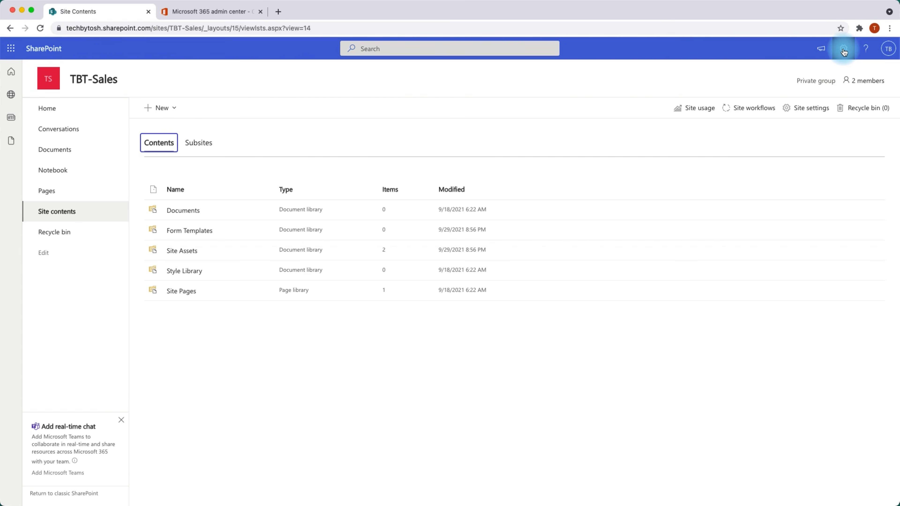
click(844, 50)
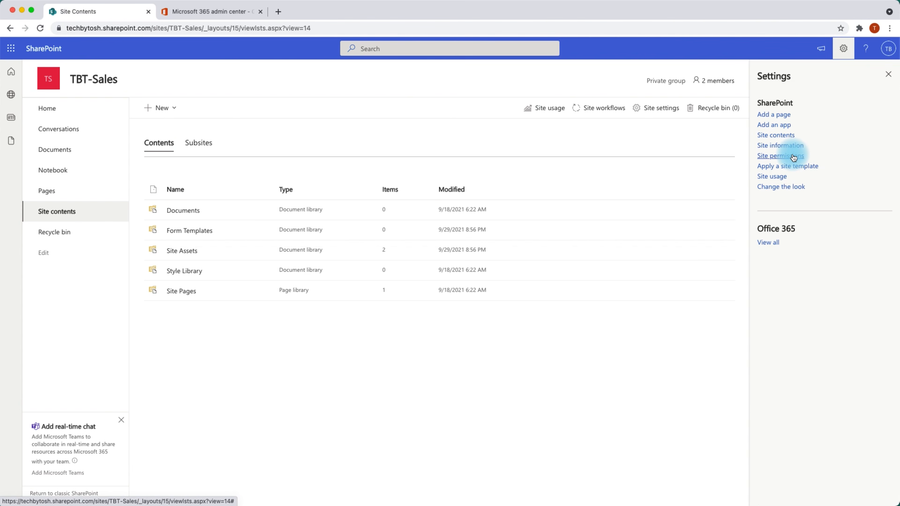
click(781, 156)
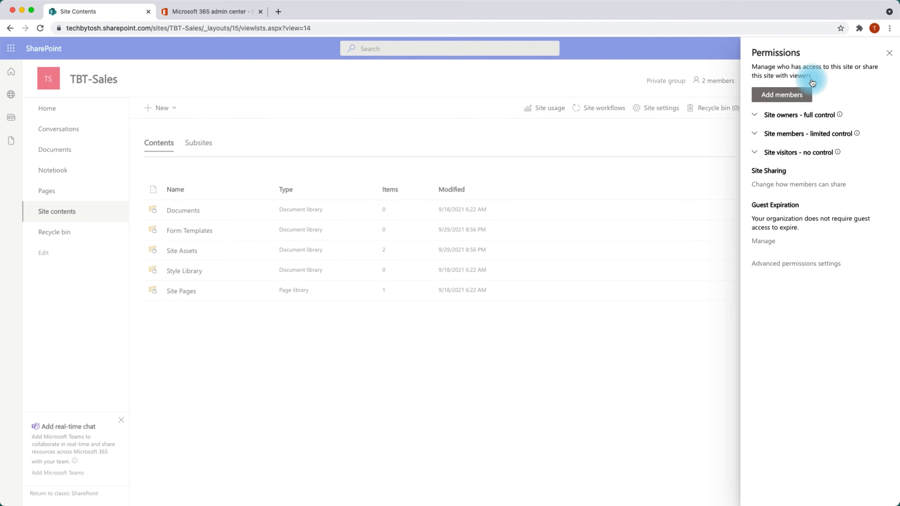
click(807, 263)
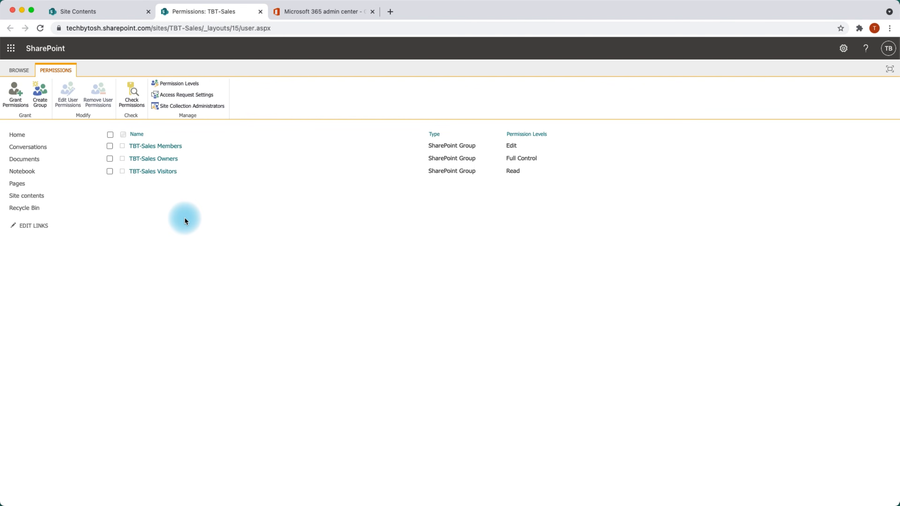
click(176, 85)
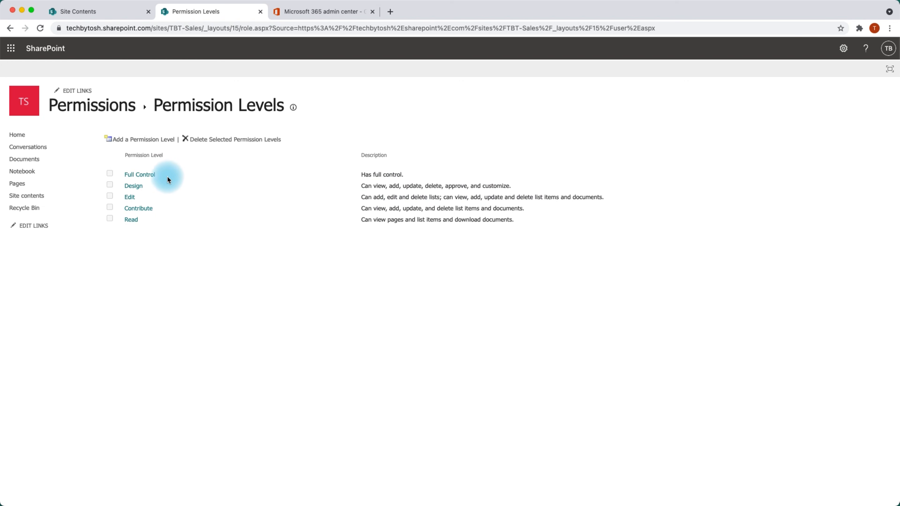
- Examine the list, site and personal permissions included in the Full Control level, and return to the permission levels
click(141, 175)
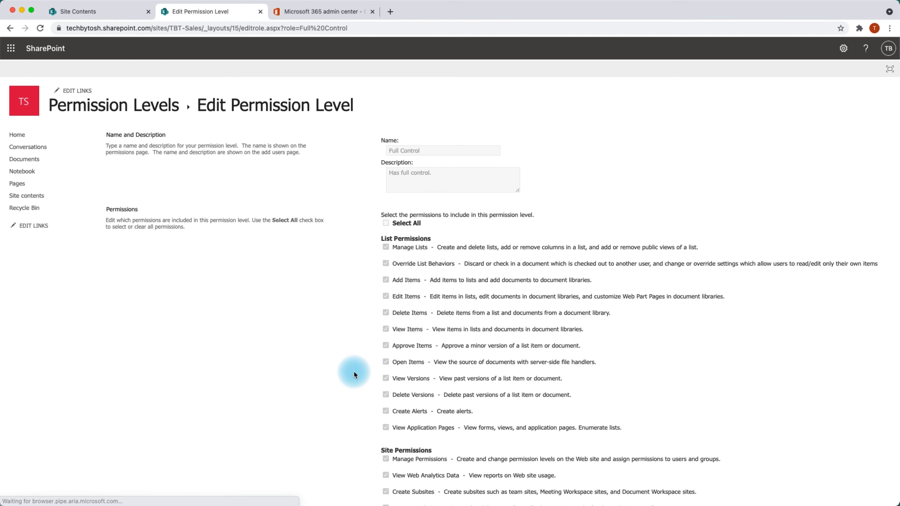
scroll(354, 372, down, 5)
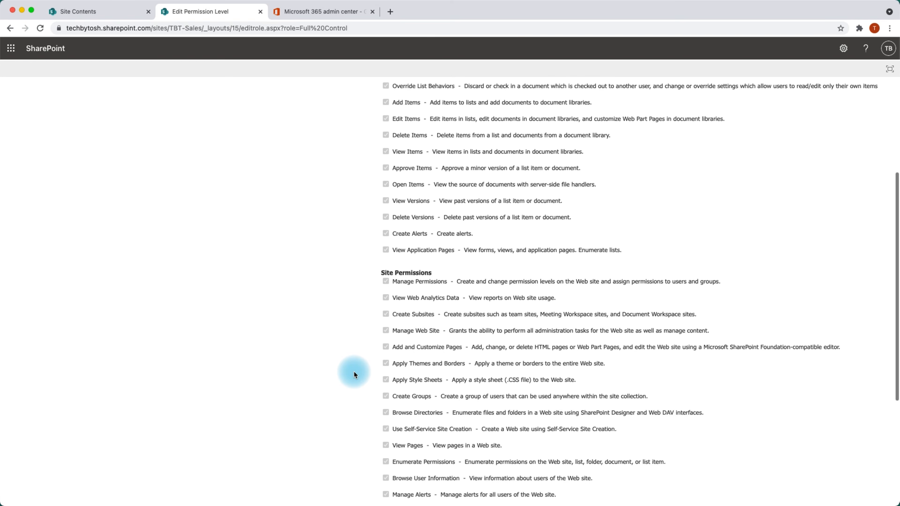
scroll(354, 372, down, 4)
scroll(354, 374, down, 2)
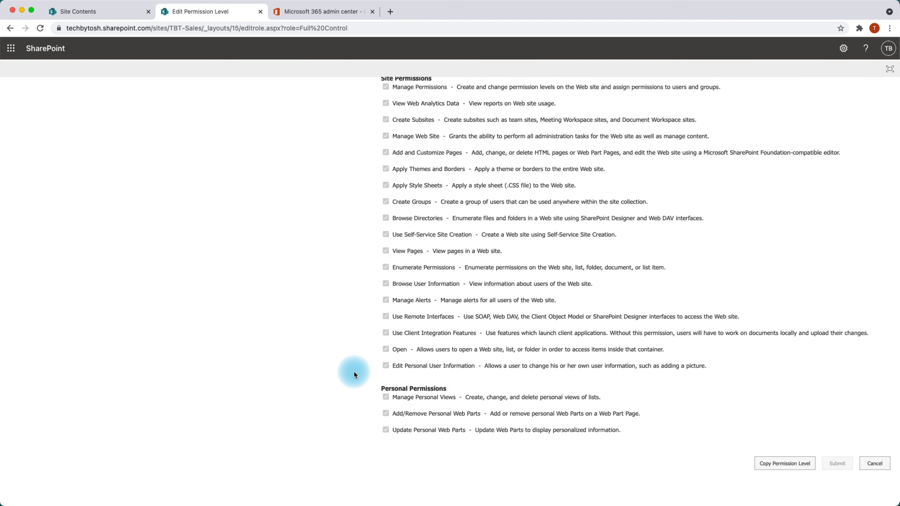
scroll(355, 375, up, 3)
scroll(353, 374, up, 8)
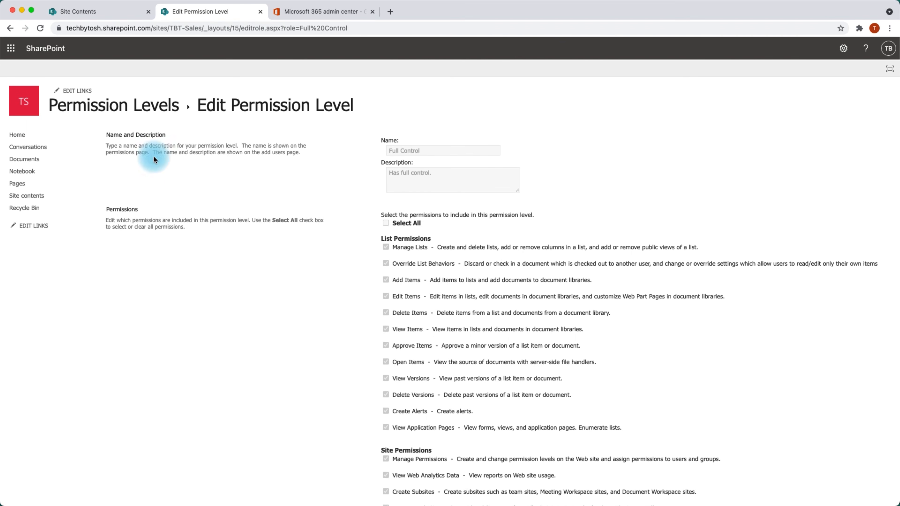
click(9, 28)
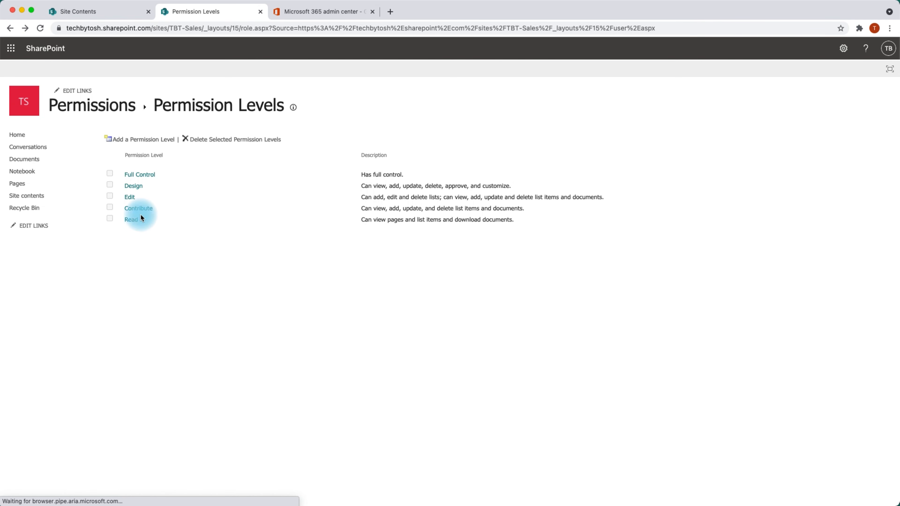
- Examine which permissions the Contribute level includes, and return to the permission levels without changing it
click(138, 211)
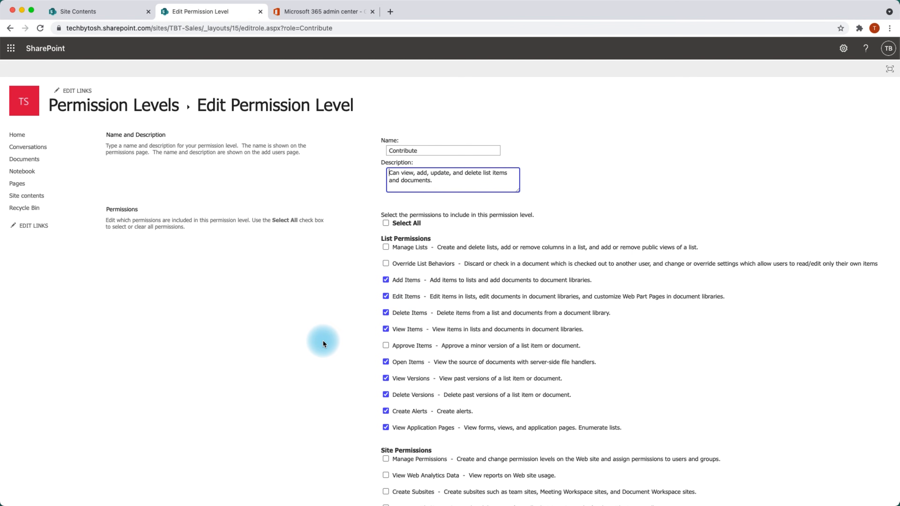
scroll(323, 343, down, 5)
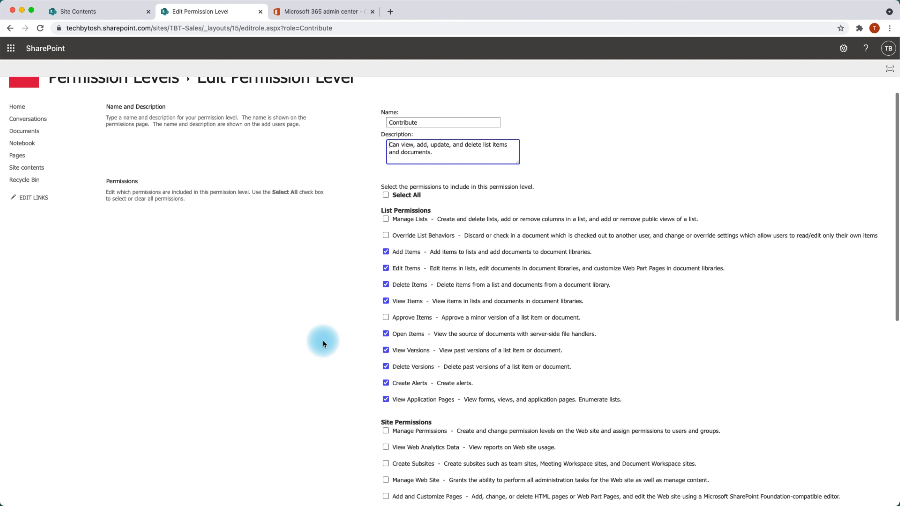
scroll(322, 344, down, 3)
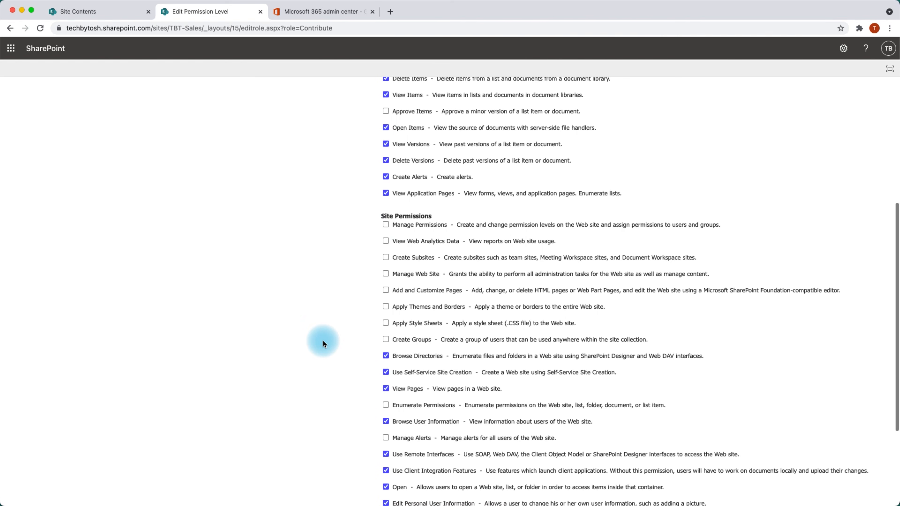
scroll(323, 343, down, 3)
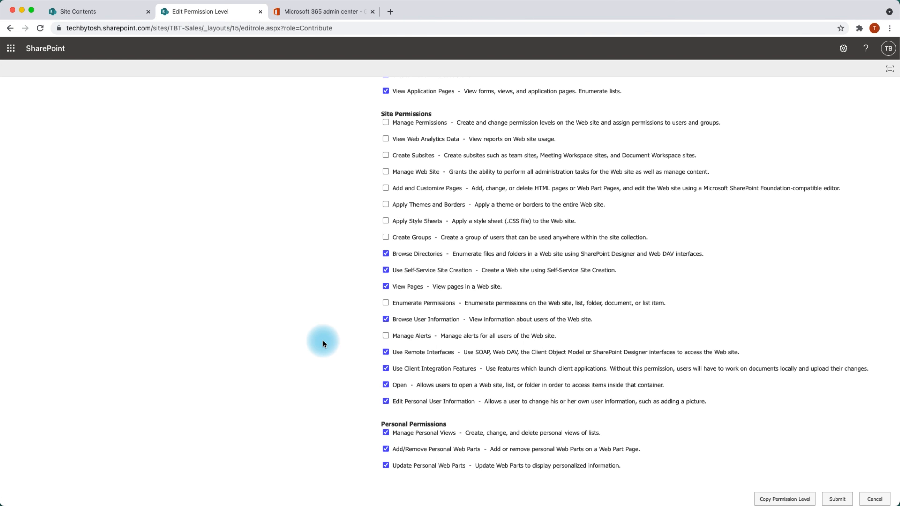
scroll(323, 343, up, 8)
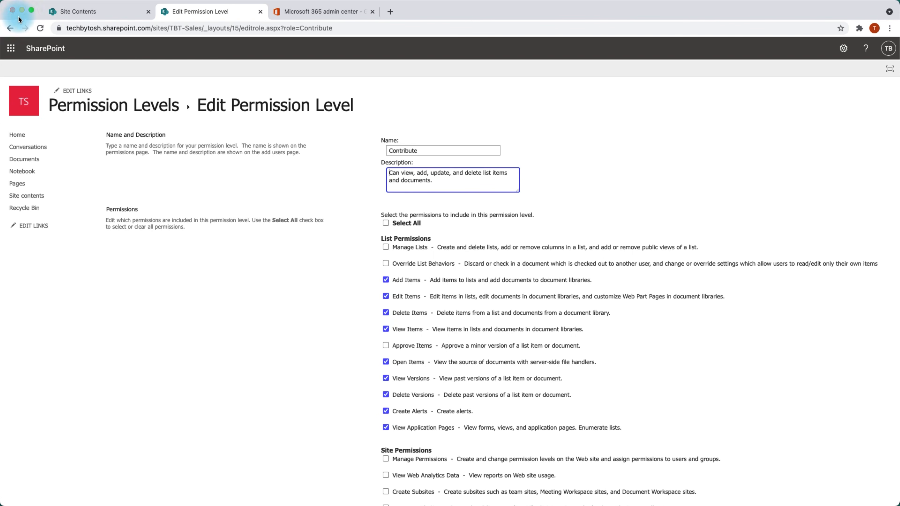
click(9, 29)
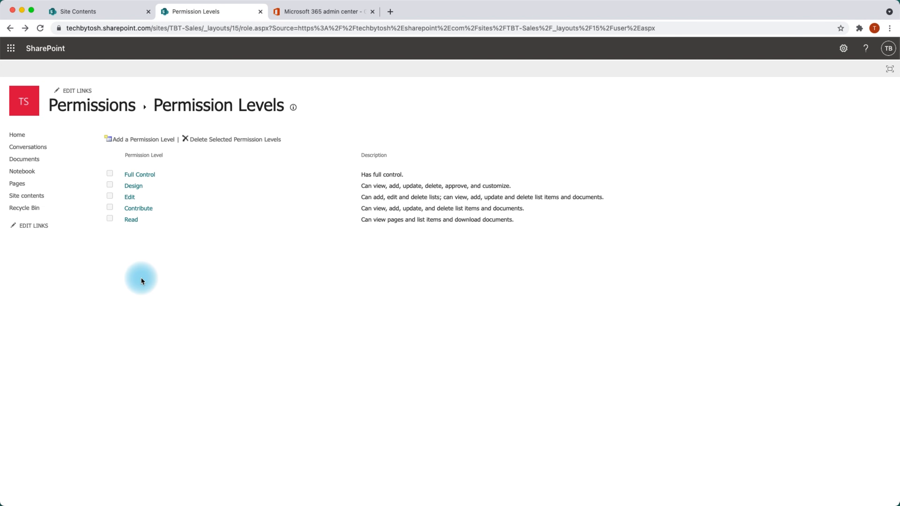
- Start a new permission level named "Contribute-No Delete" and leave its description blank
click(146, 144)
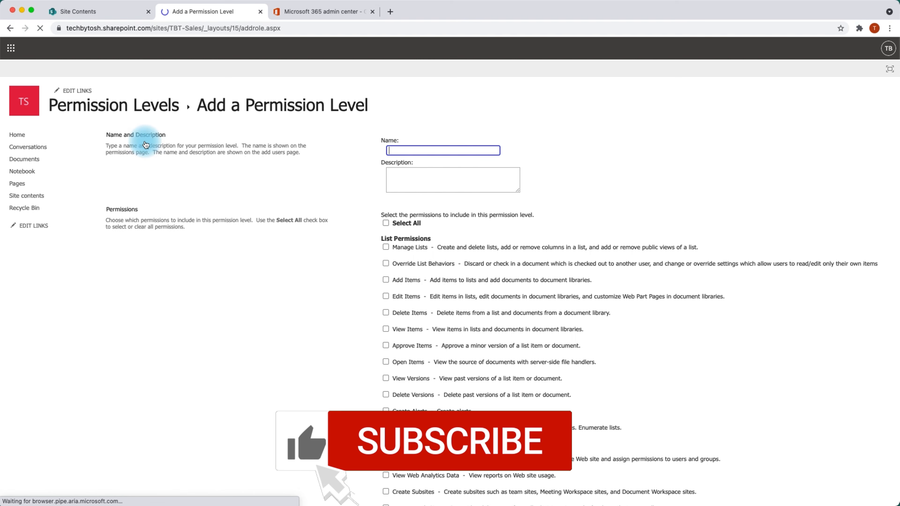
click(410, 151)
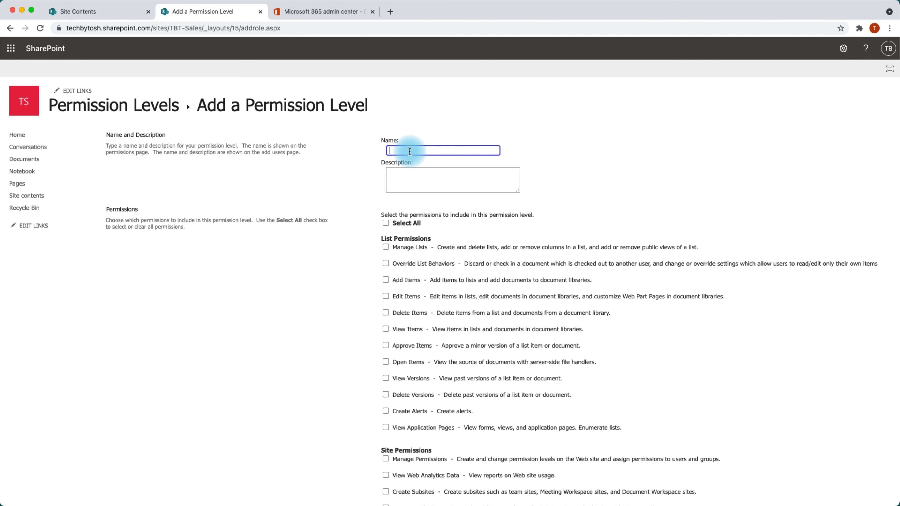
text(Contribute-No Delete)
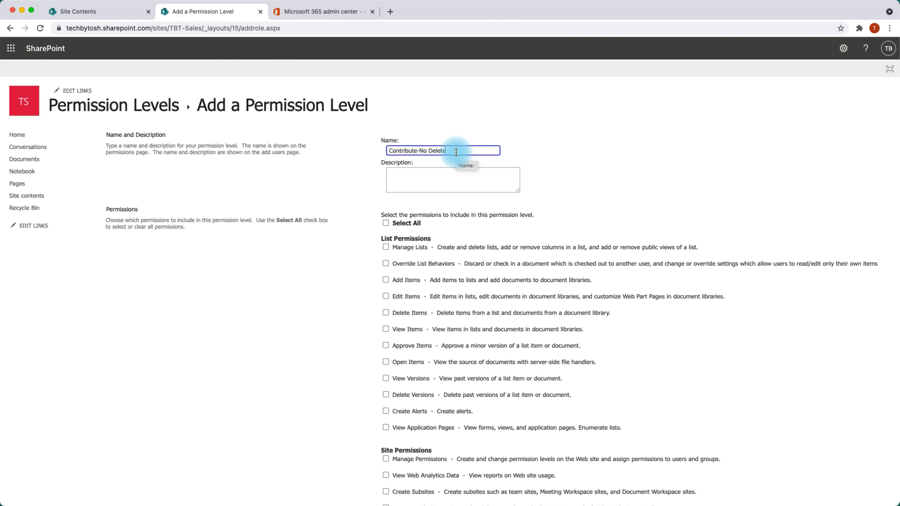
click(422, 177)
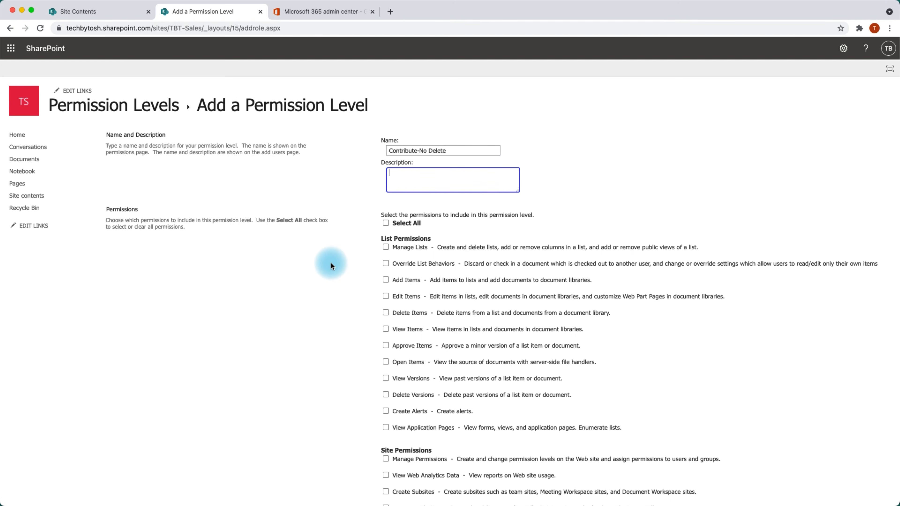
- Include Edit Items, Add Items, Open Items and View Versions in the new level, leave the delete permissions off, and create it
scroll(352, 279, down, 3)
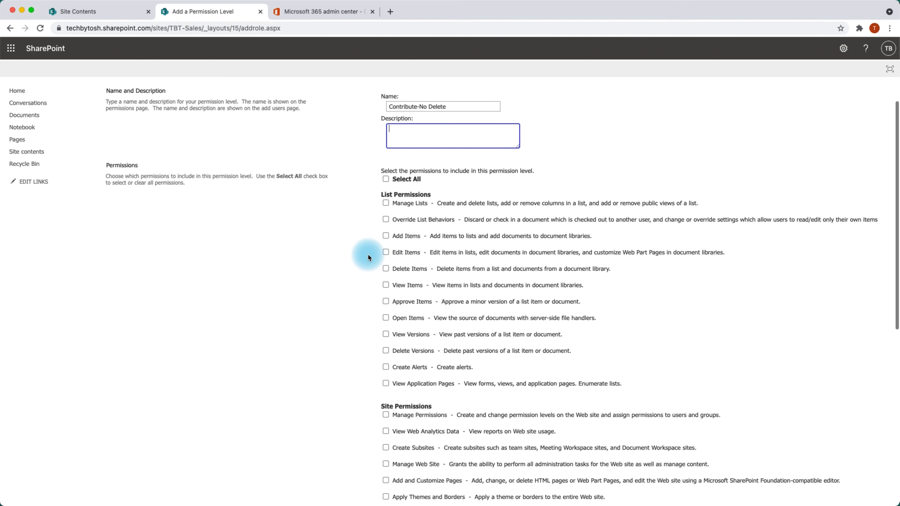
click(386, 253)
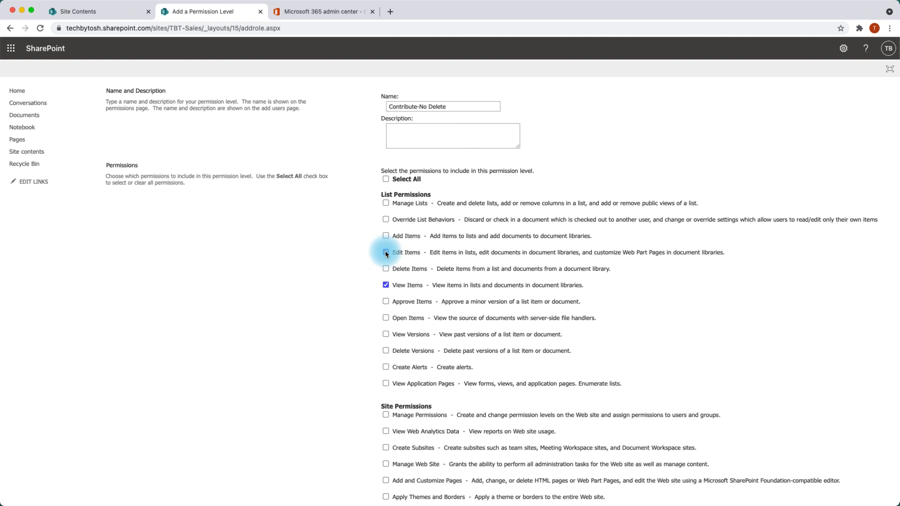
click(386, 236)
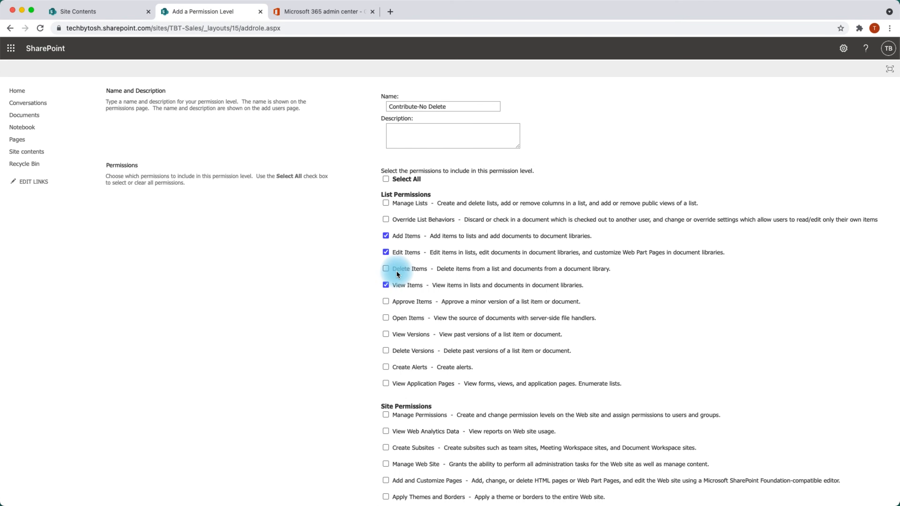
scroll(360, 327, down, 1)
scroll(360, 328, down, 3)
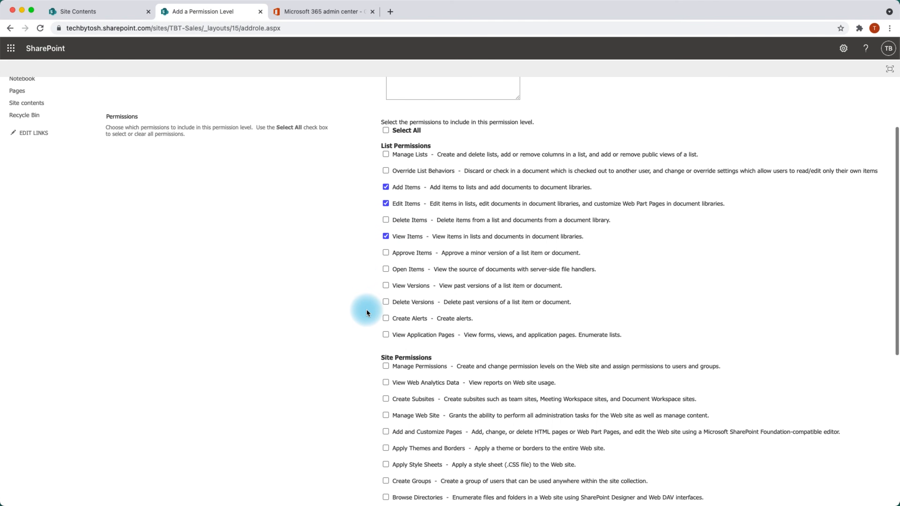
click(386, 269)
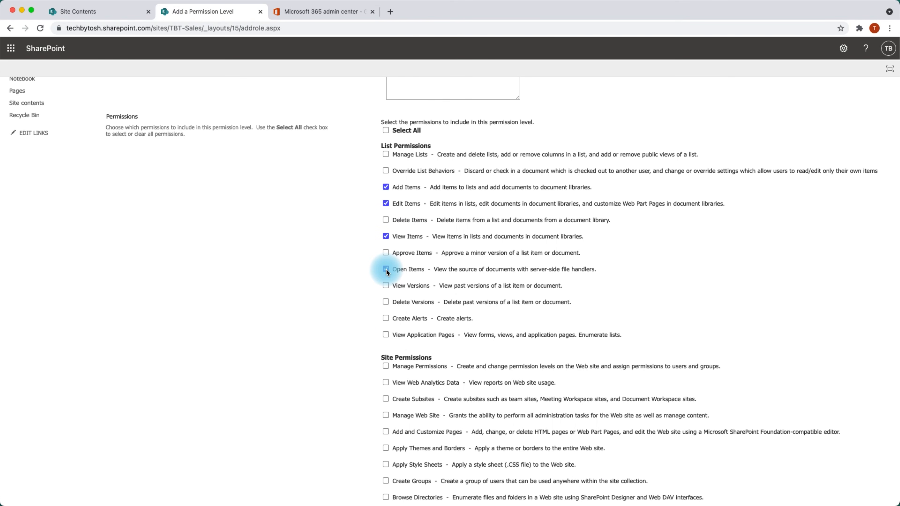
click(386, 289)
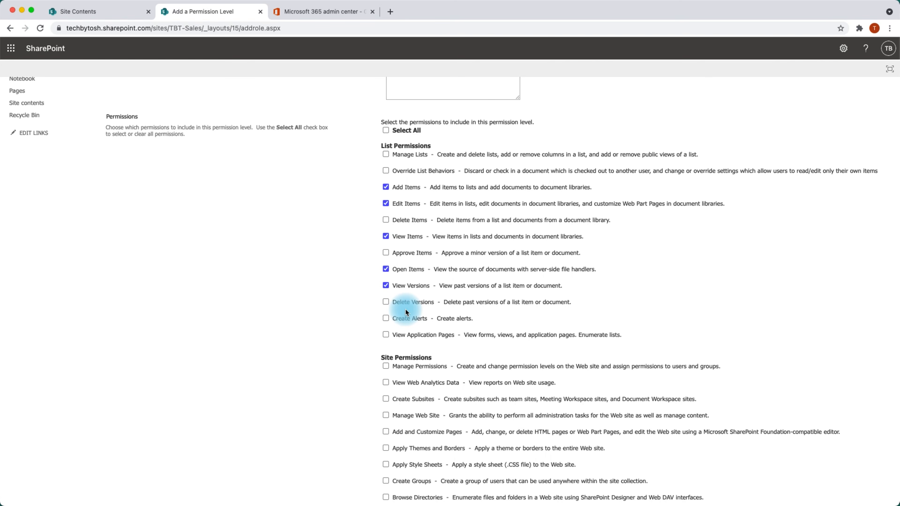
scroll(343, 323, down, 3)
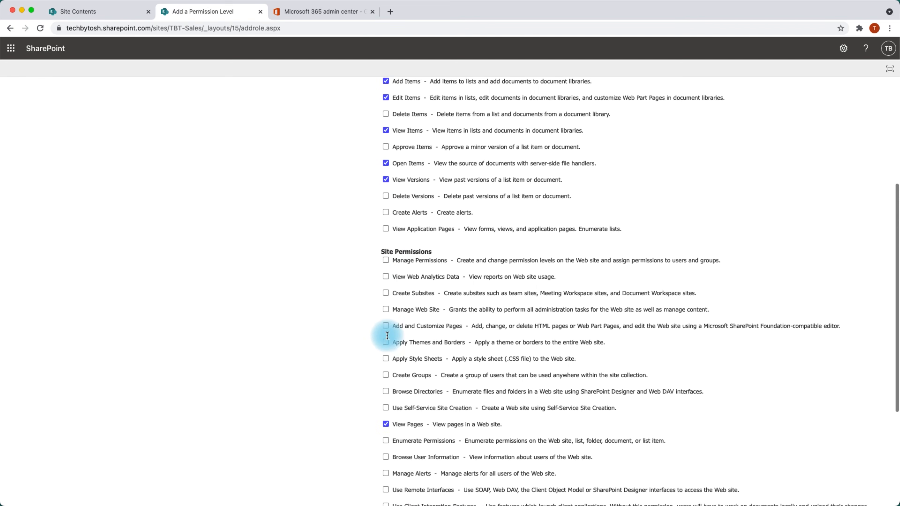
scroll(346, 358, down, 3)
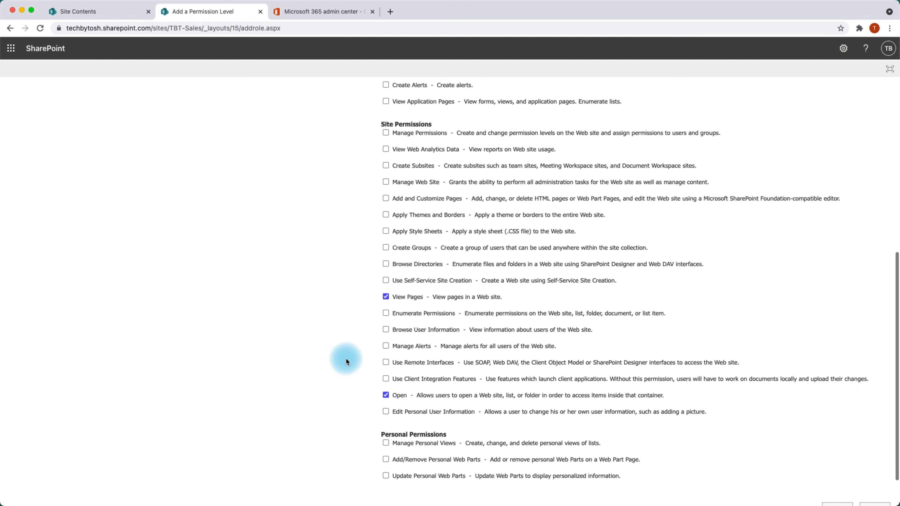
scroll(347, 359, down, 2)
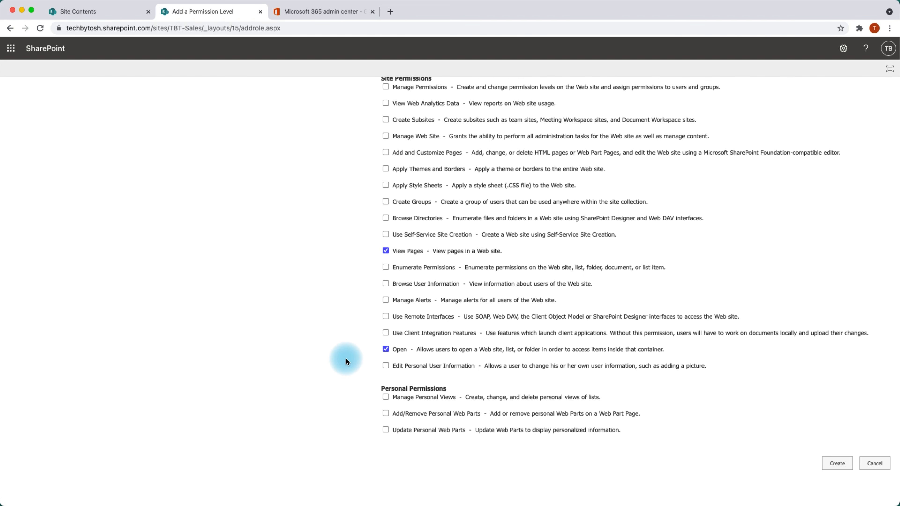
click(841, 464)
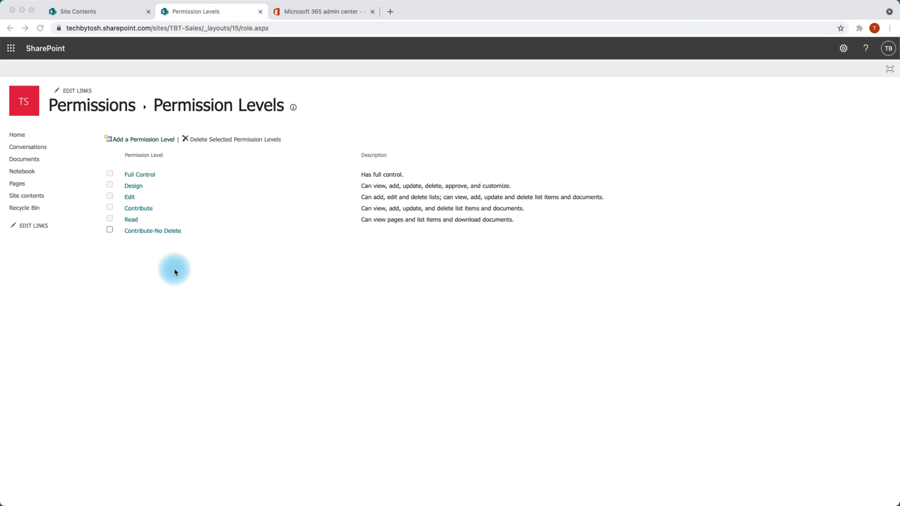
- Start a new SharePoint group named "TBT Sales Members - No Delete" and leave its About Me description blank
click(96, 108)
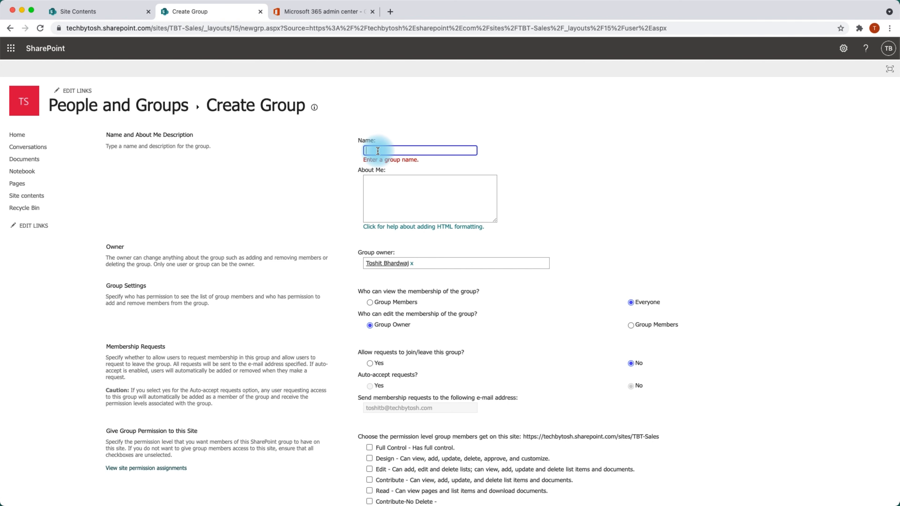
text(TBT-Sales Members - No Delete)
click(398, 185)
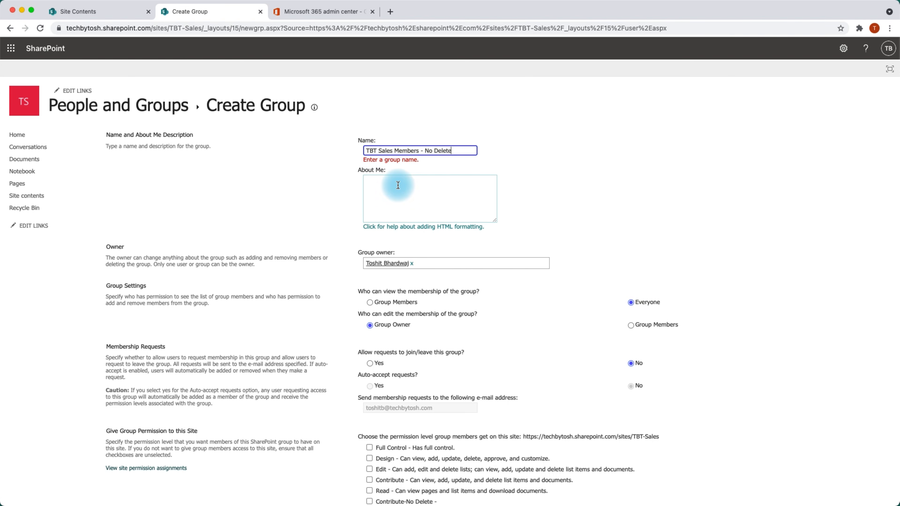
click(398, 185)
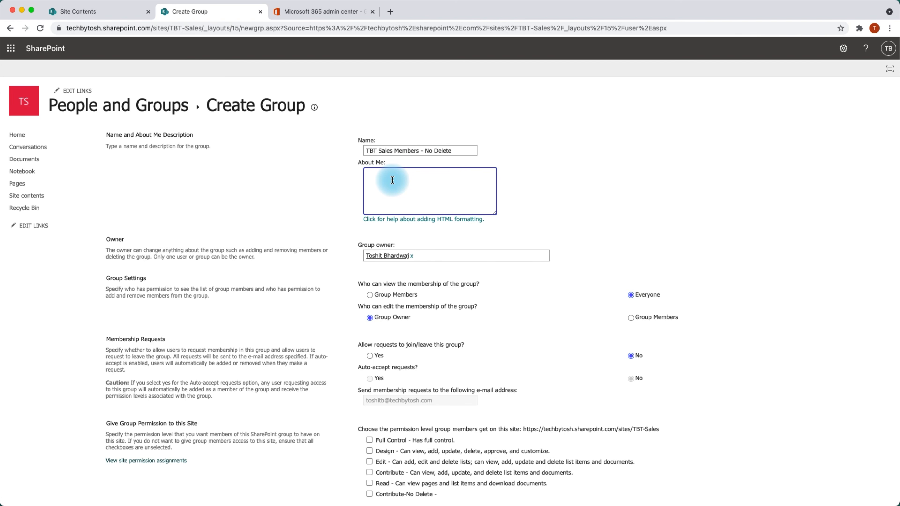
scroll(297, 188, down, 1)
scroll(297, 188, down, 2)
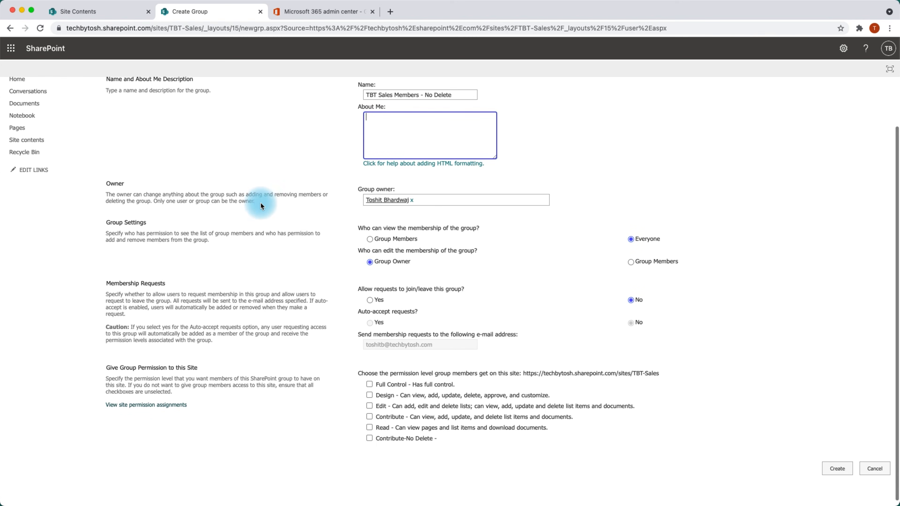
- Replace the group owner with the TBT-Sales Owners group
click(412, 200)
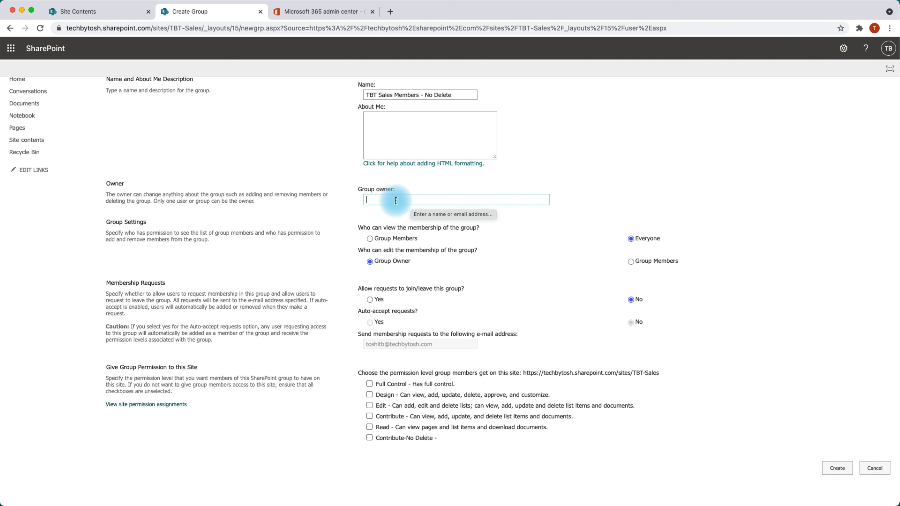
text(tbt)
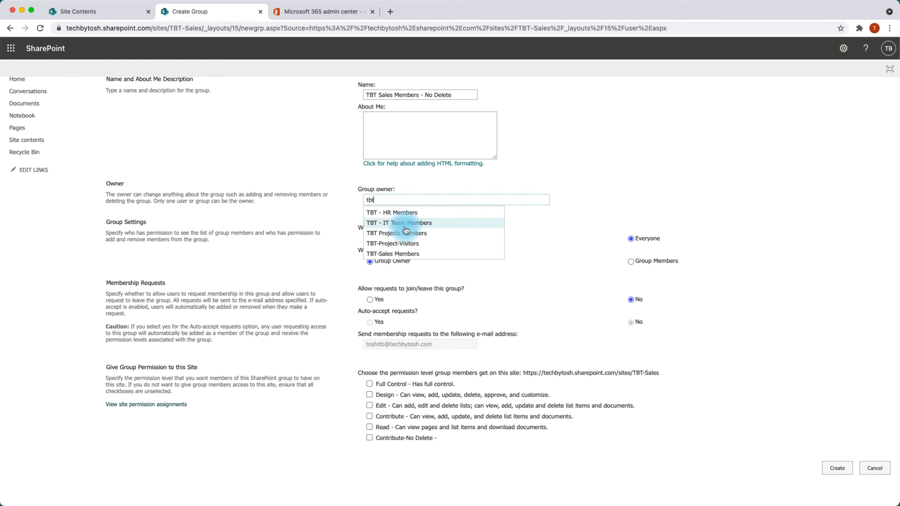
scroll(402, 227, down, 3)
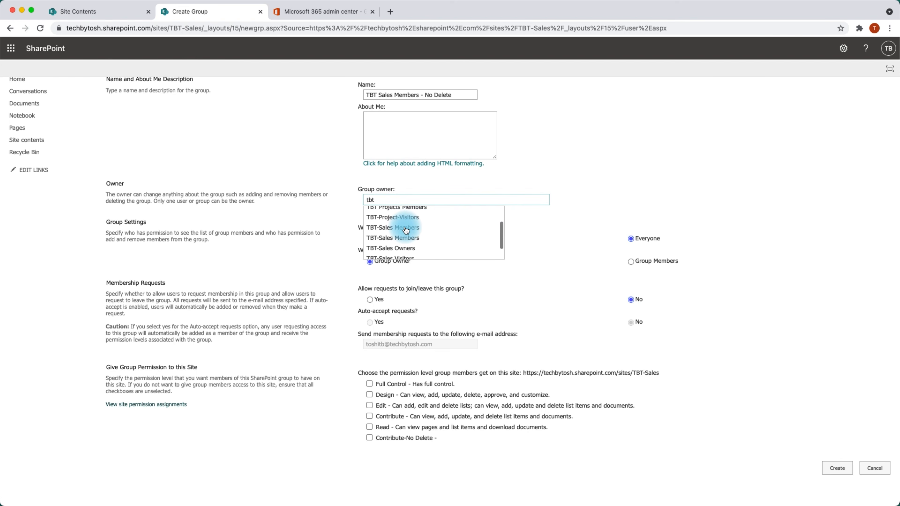
click(399, 249)
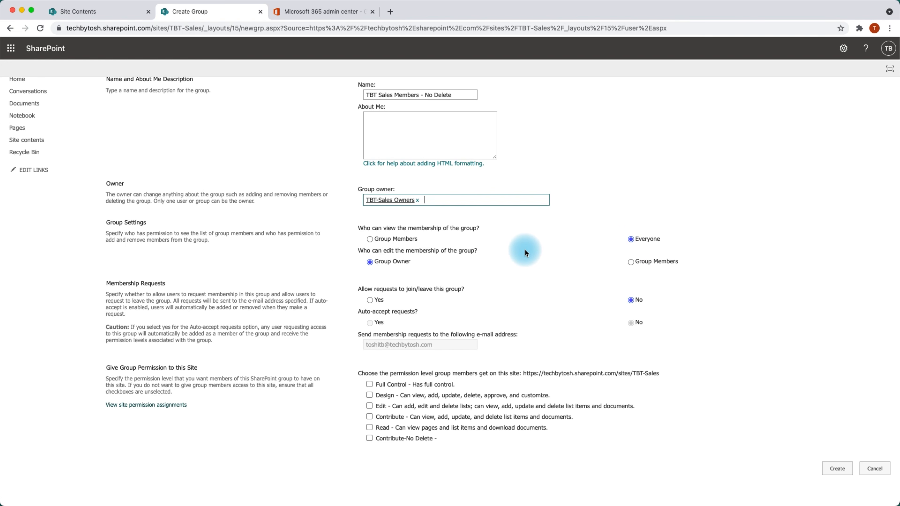
- Give the new group the Contribute-No Delete permission level on this site and create the group
scroll(527, 250, down, 1)
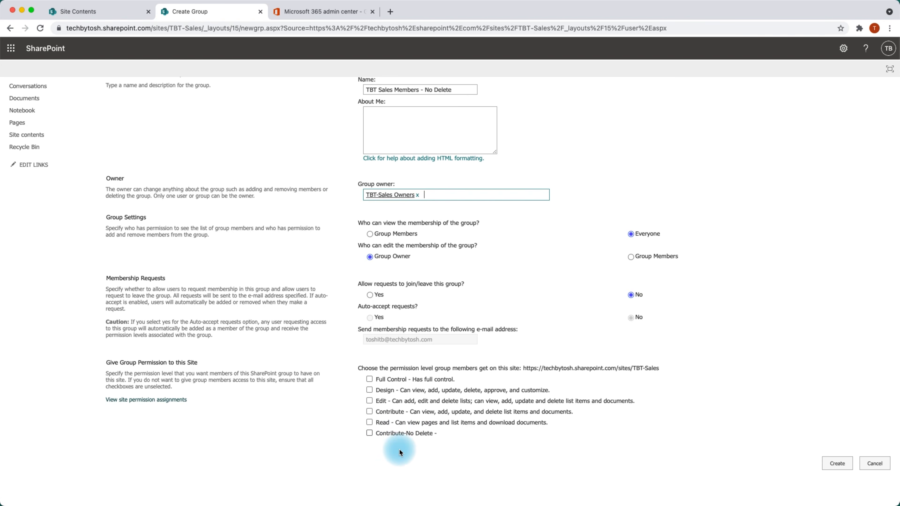
click(369, 434)
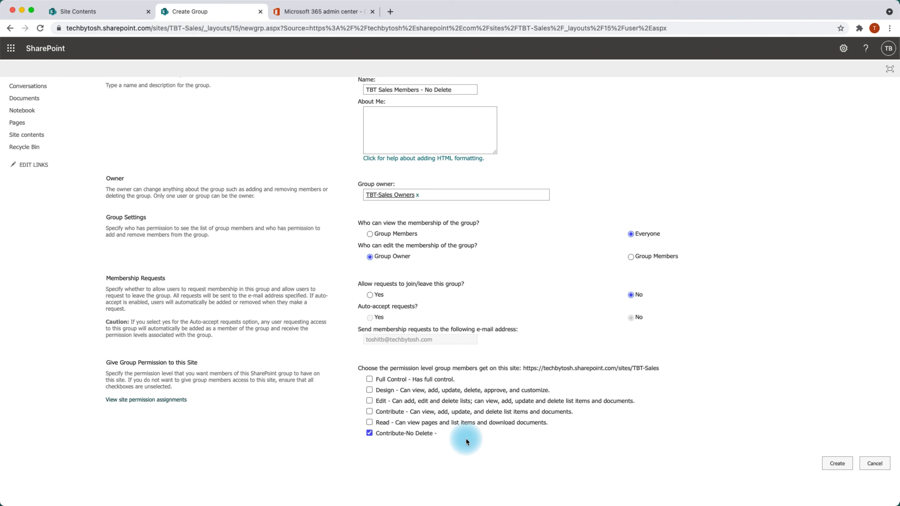
click(829, 461)
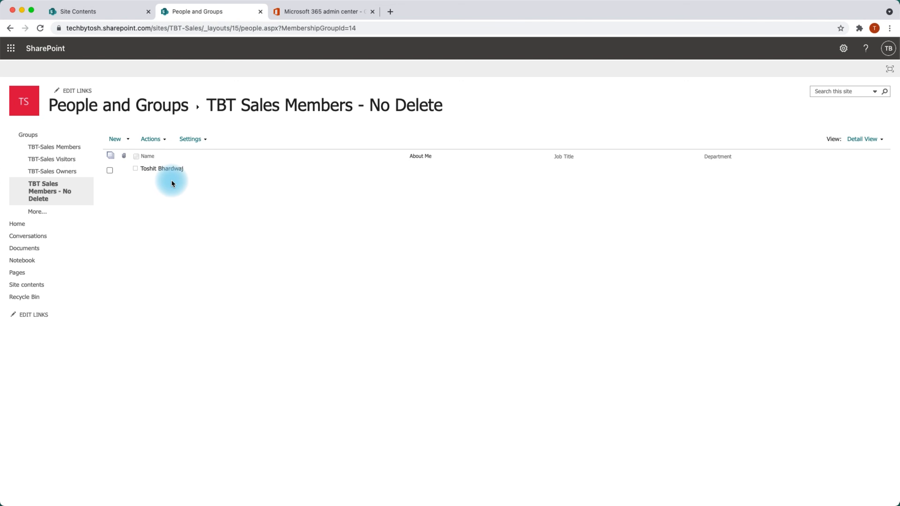
- Try to add a colleague to the new No Delete group, and search for "tbt" as a further invitee
click(127, 140)
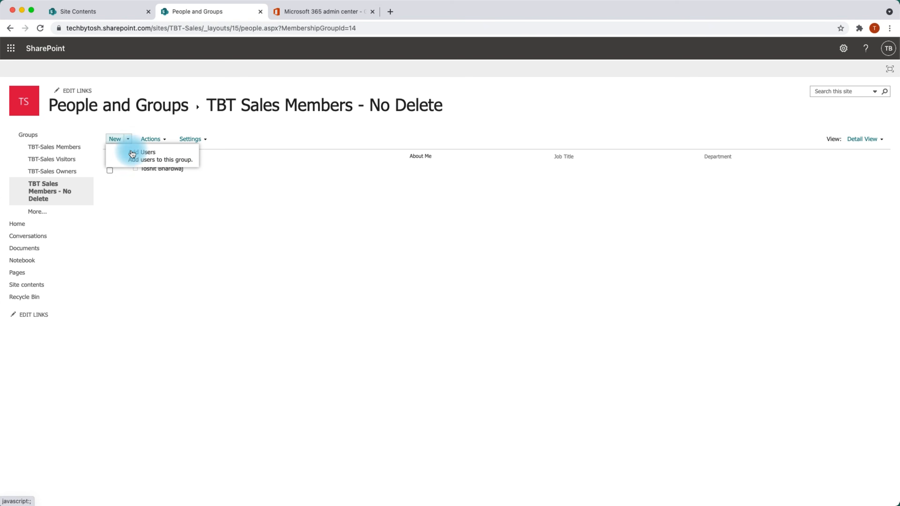
click(139, 152)
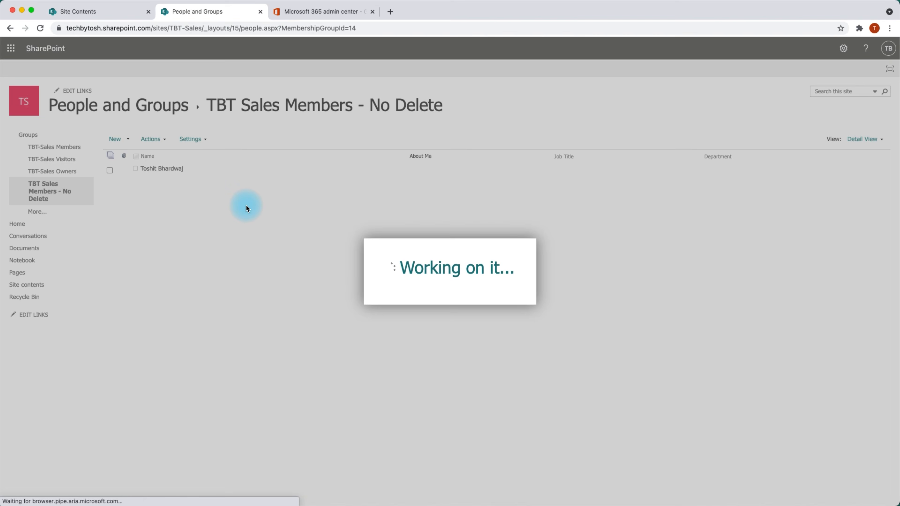
click(427, 242)
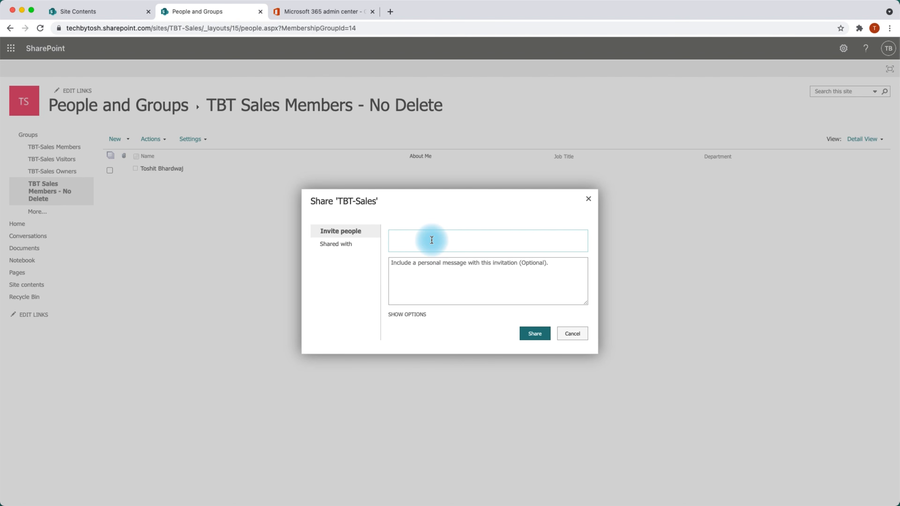
text(peters)
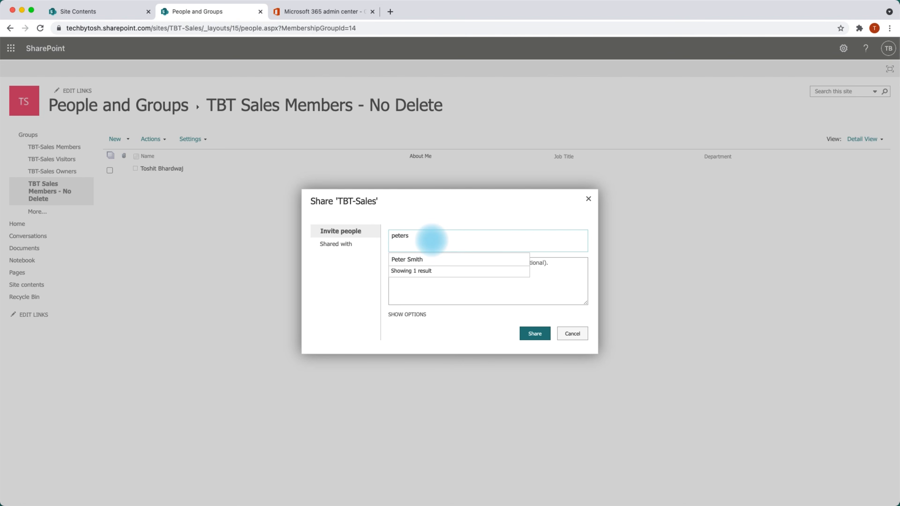
click(431, 263)
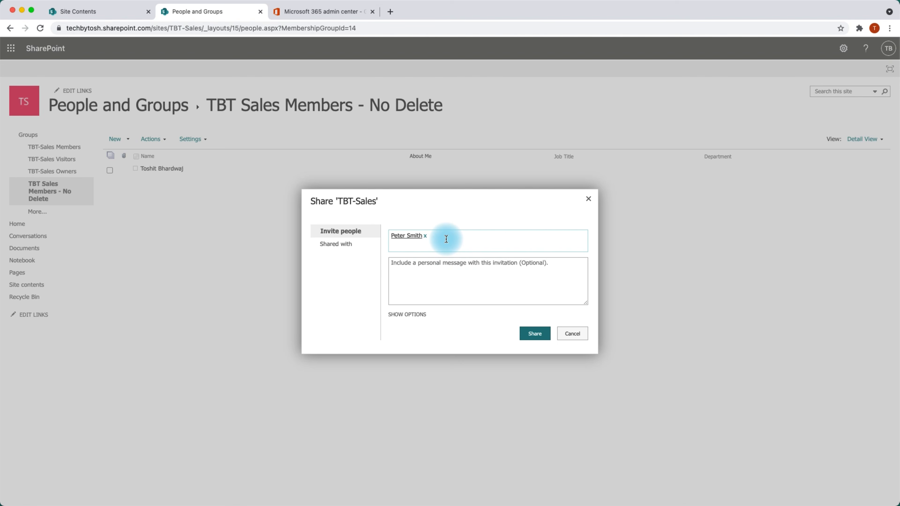
text(tbt)
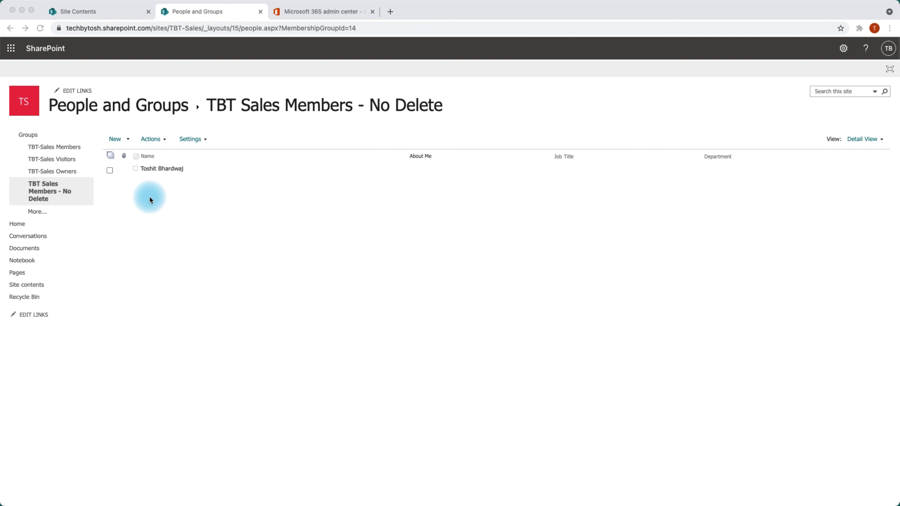
- Go to the TBT-Sales site contents, open the site permissions and show how members can share
click(844, 49)
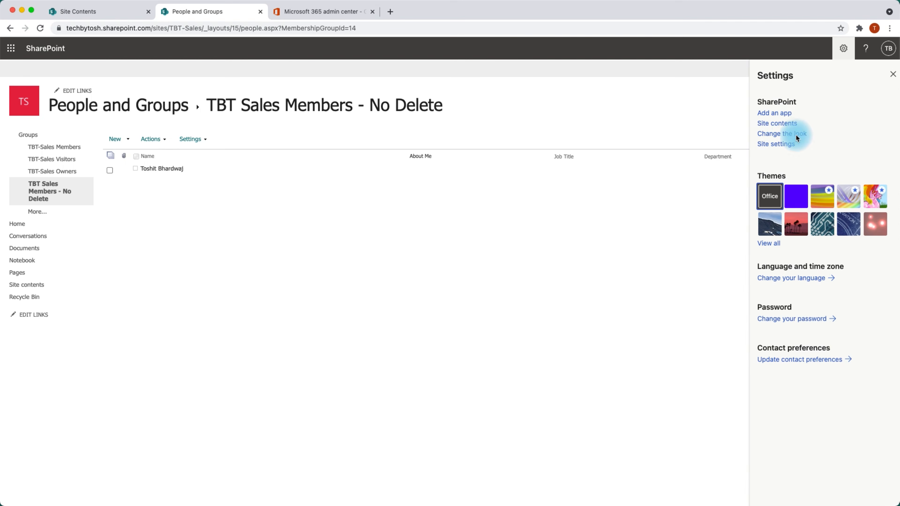
click(788, 124)
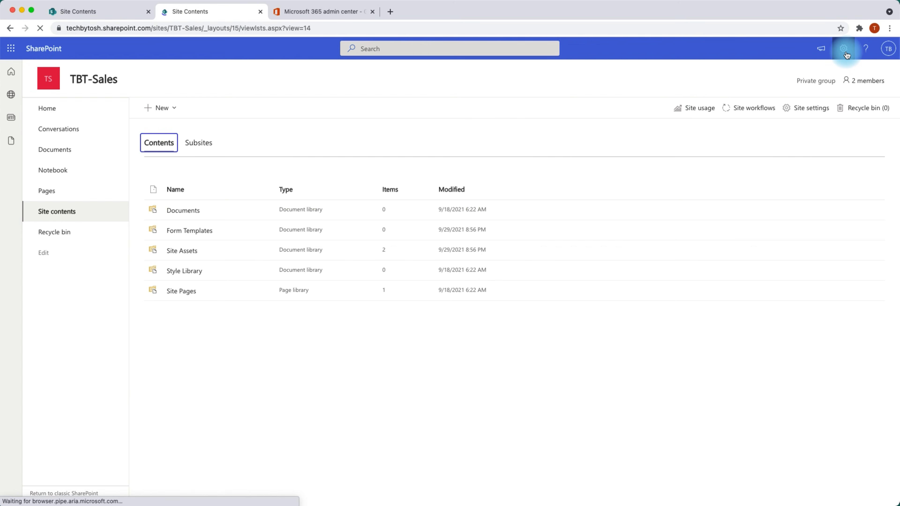
click(845, 53)
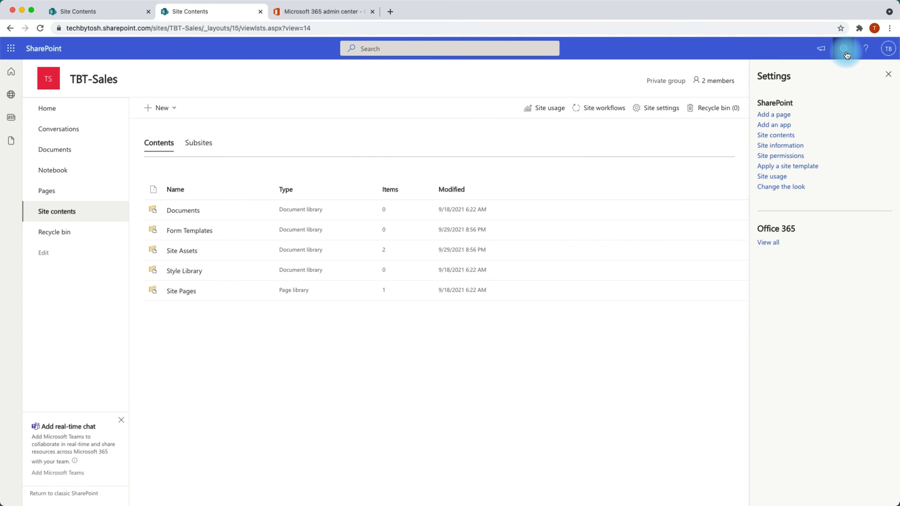
click(785, 156)
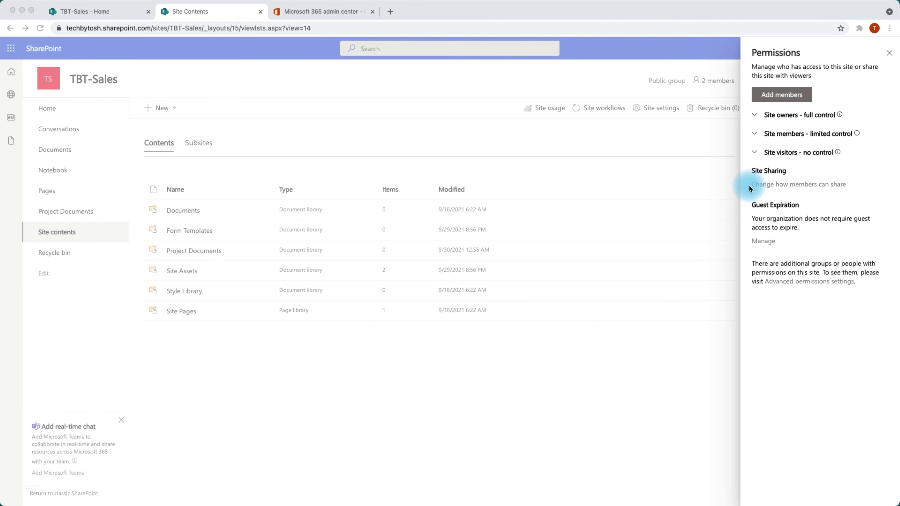
click(761, 186)
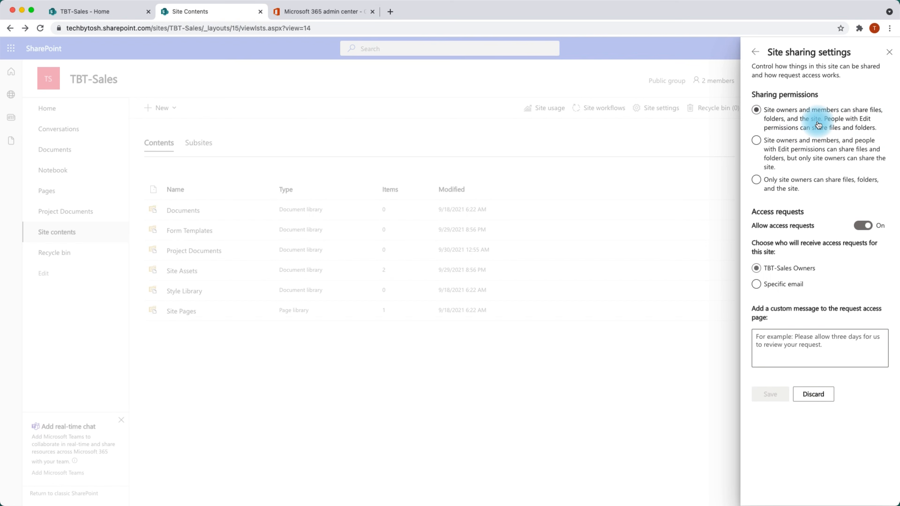
- Try the alternative sharing permission options, reselect sharing by site owners and members, and leave the sharing settings without saving
click(808, 166)
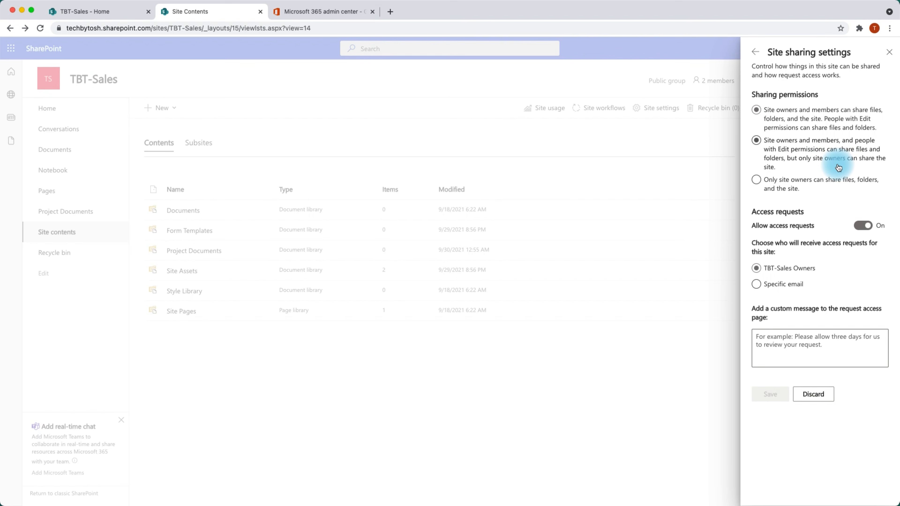
click(813, 190)
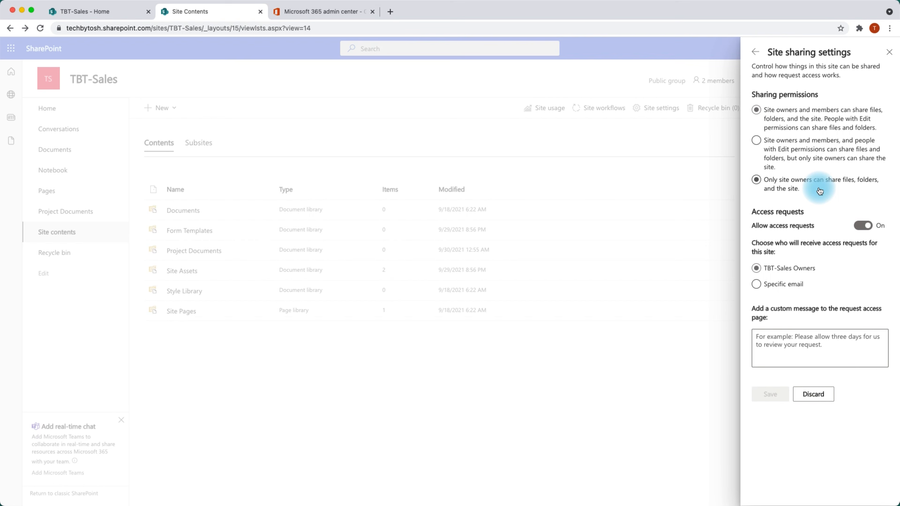
click(756, 111)
click(754, 167)
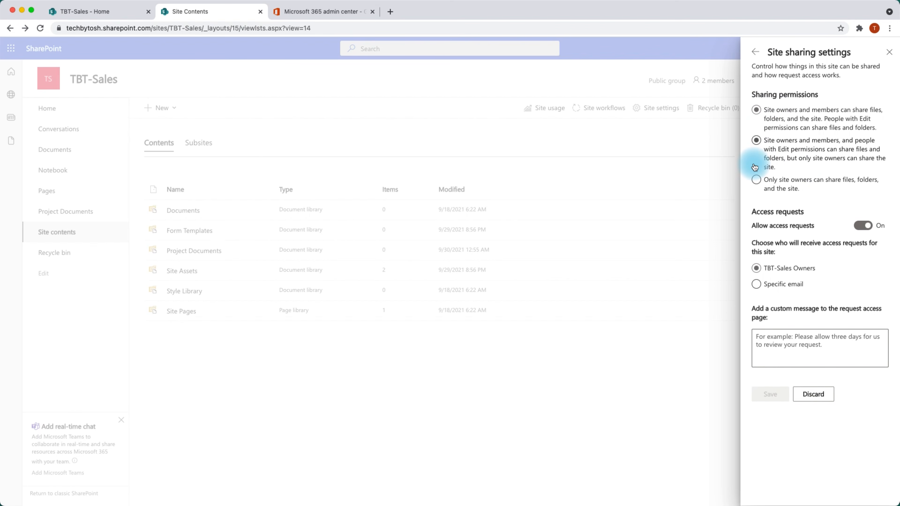
click(754, 112)
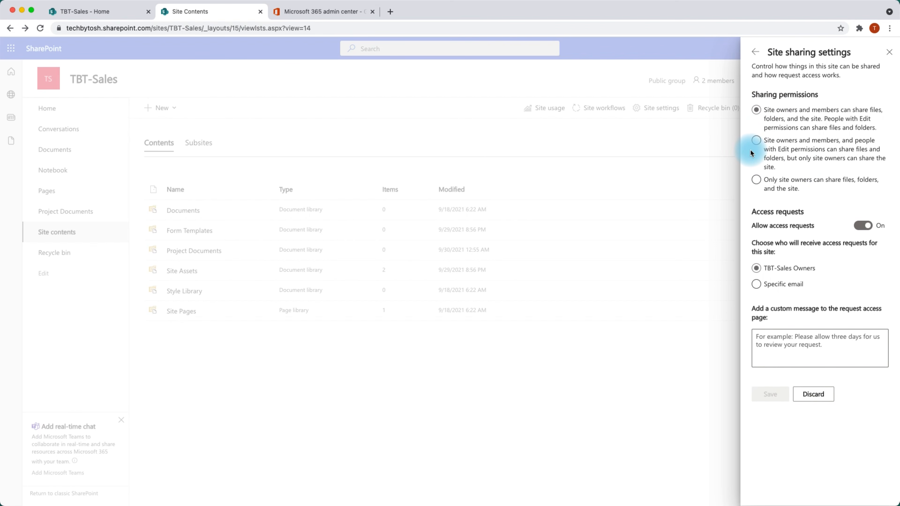
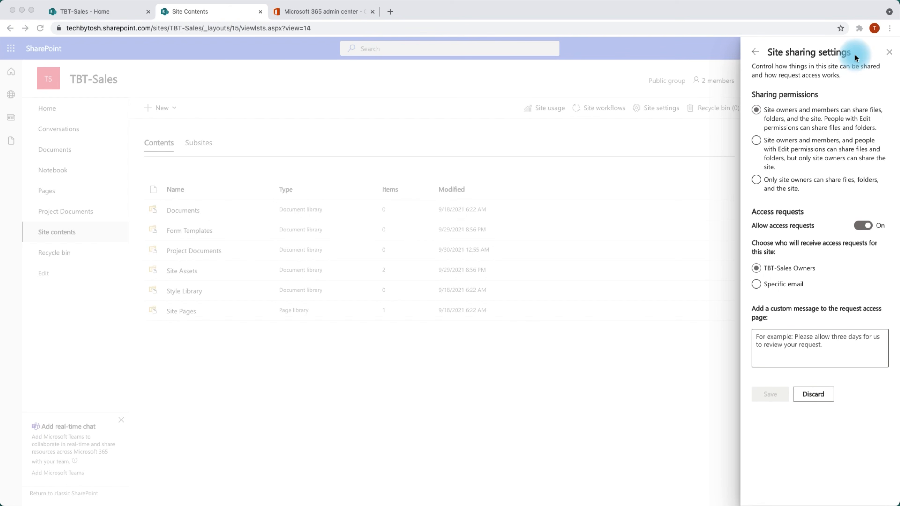
click(890, 53)
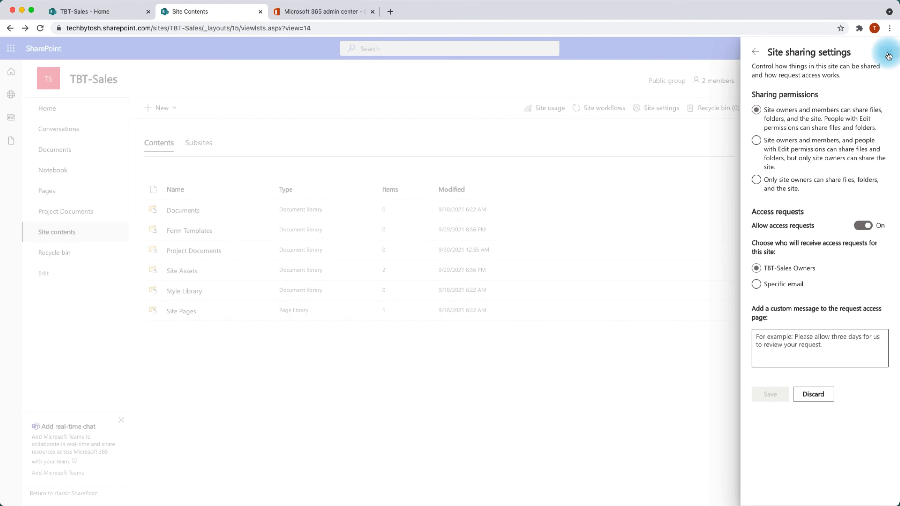
click(889, 53)
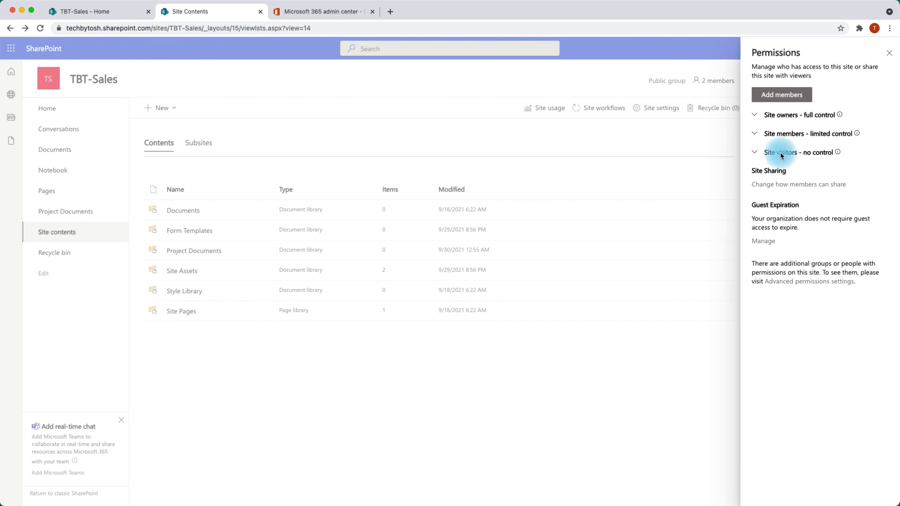
- Examine the permission level of each site group in the advanced permissions settings, and return to the site contents
click(804, 283)
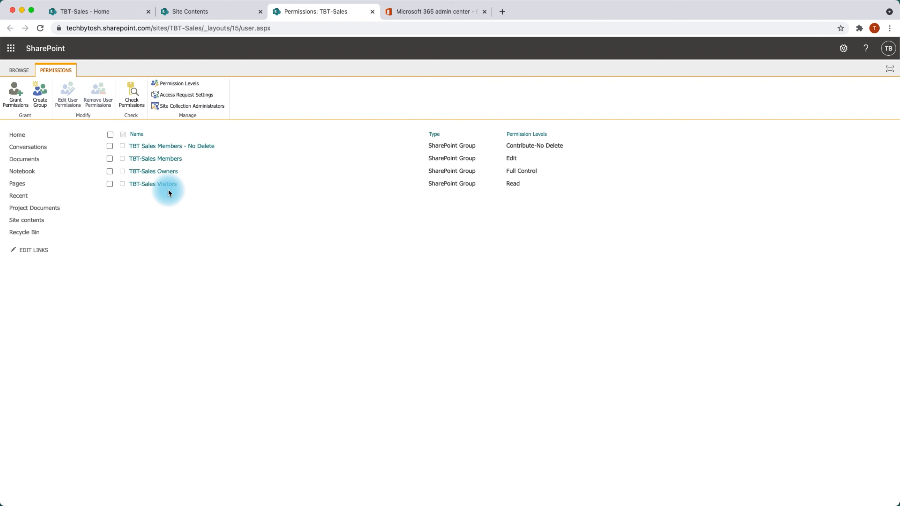
click(107, 15)
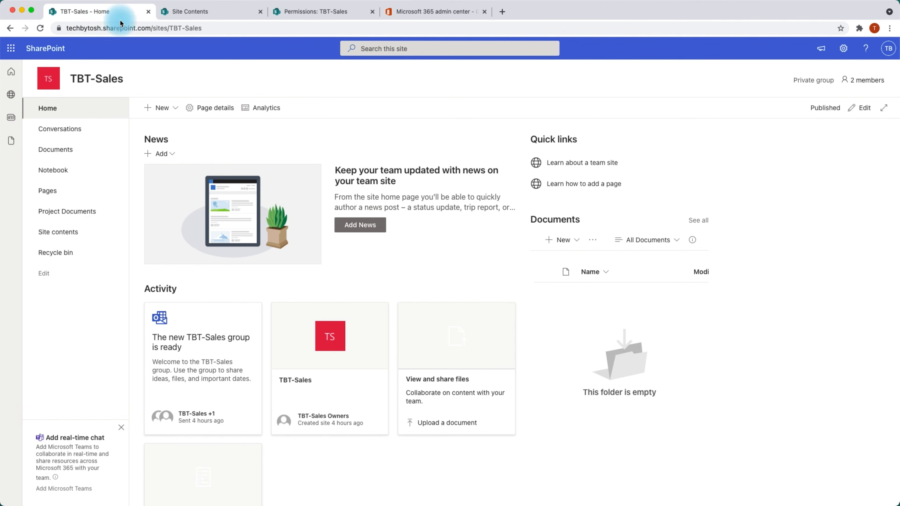
click(190, 14)
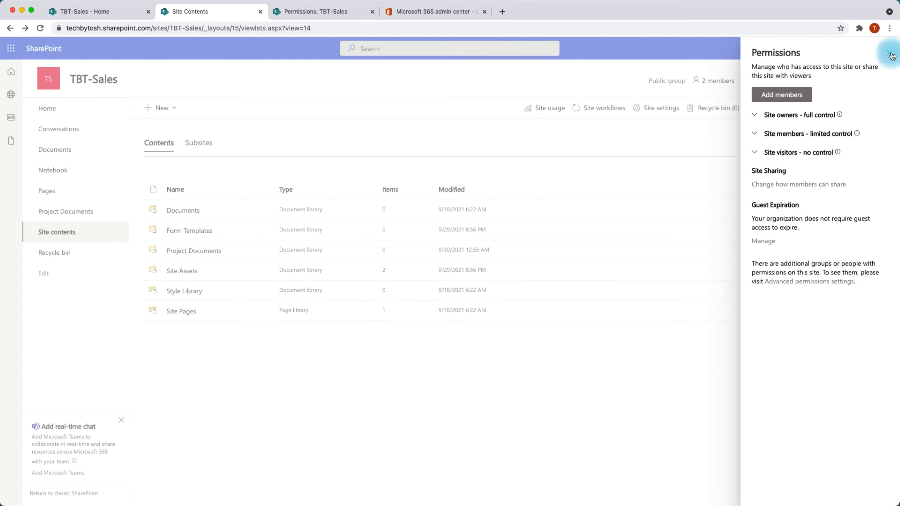
- Leave the site permissions and create a folder named "Test" in the Documents library
click(843, 48)
click(189, 210)
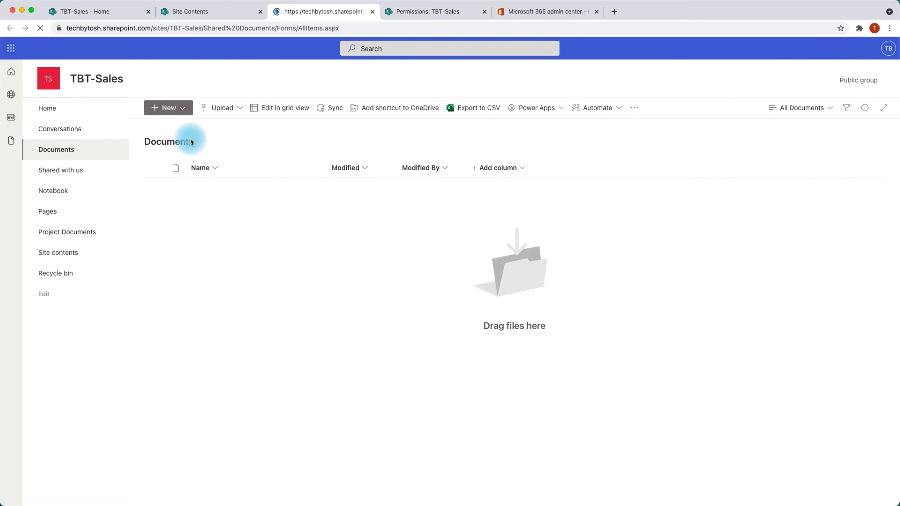
click(183, 109)
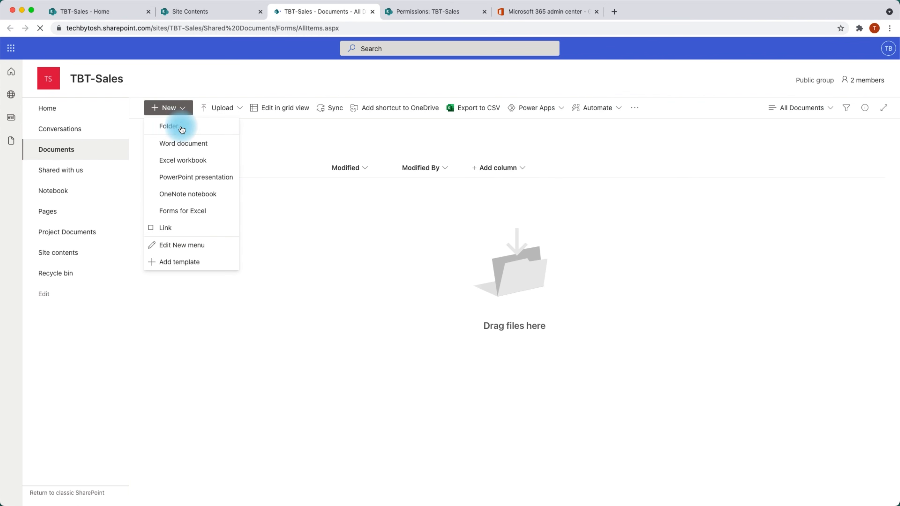
click(171, 127)
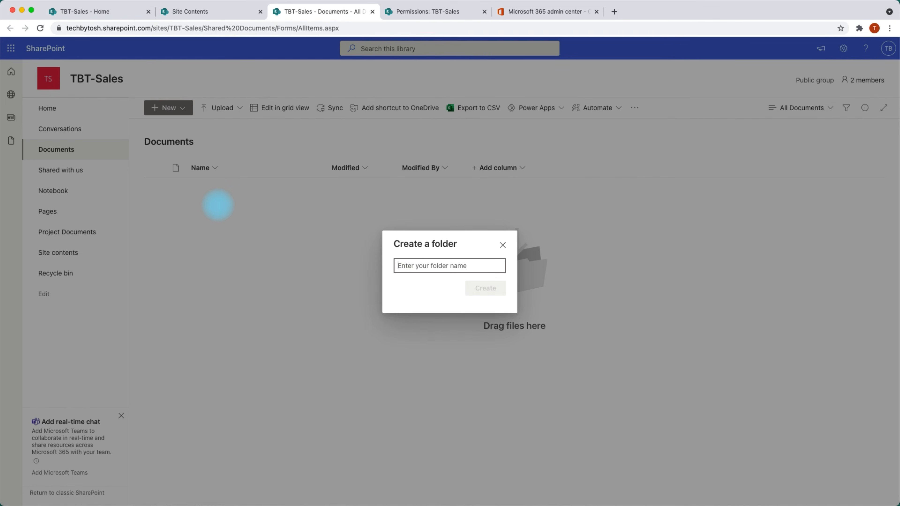
text(Test)
click(480, 291)
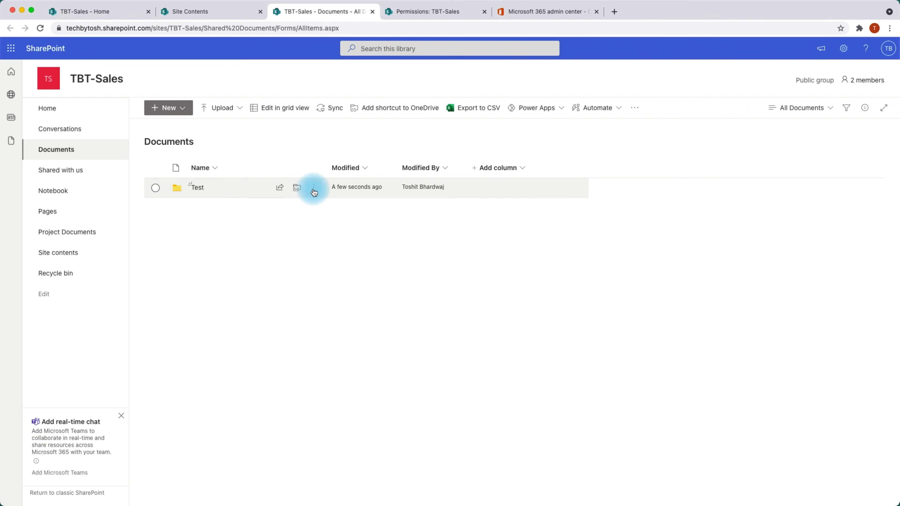
- Share the Test folder with a colleague by sending an edit link for people in TechByTosh
click(314, 191)
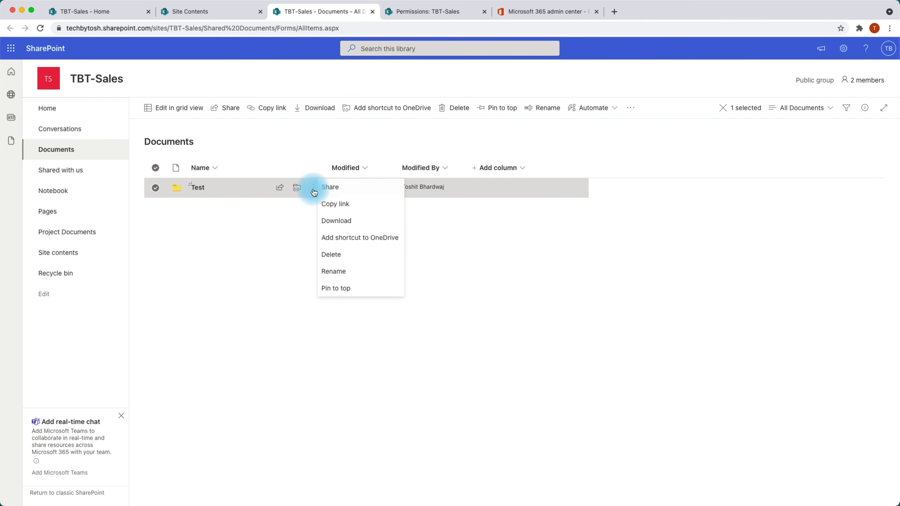
click(336, 189)
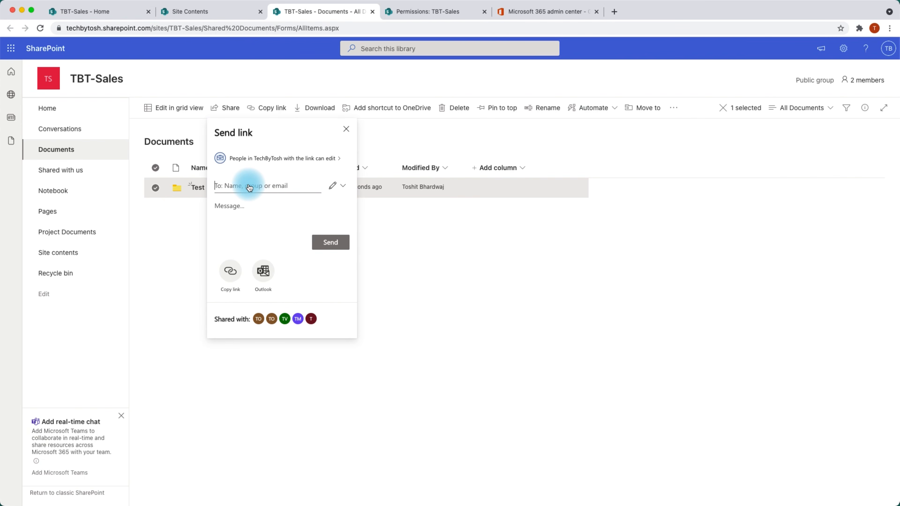
text(peters)
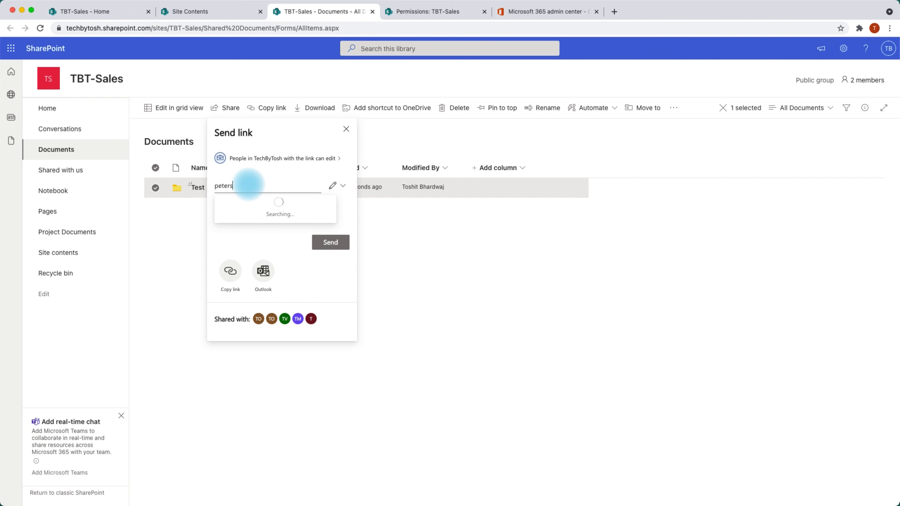
click(262, 208)
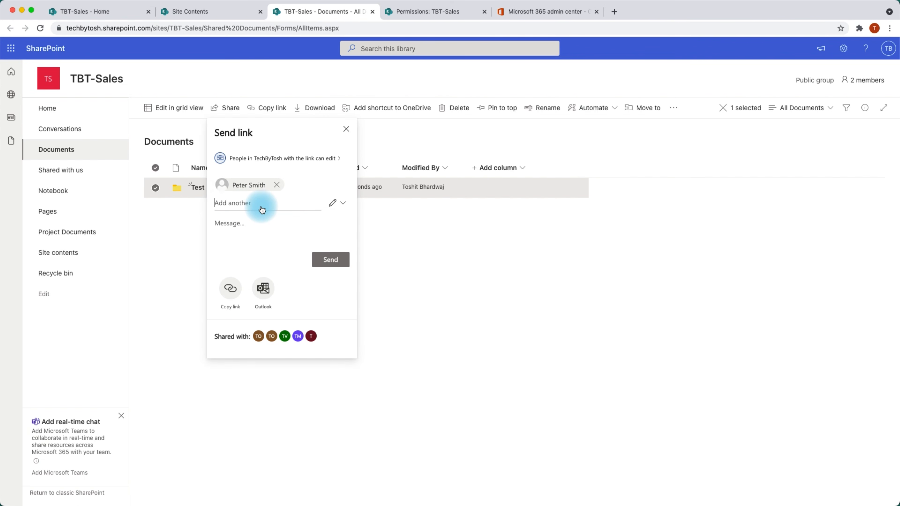
click(329, 261)
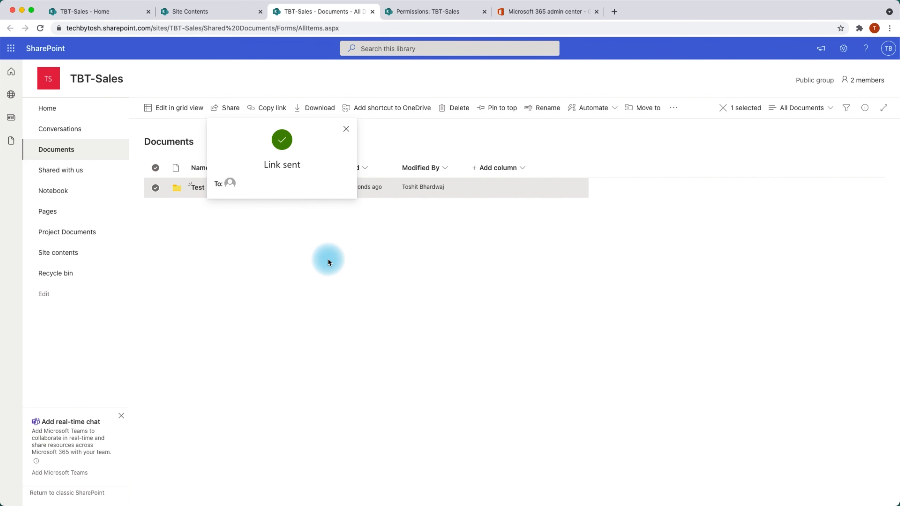
- Refresh the TBT-Sales permissions and trace the unique permissions through the Documents library to the Test folder
click(424, 14)
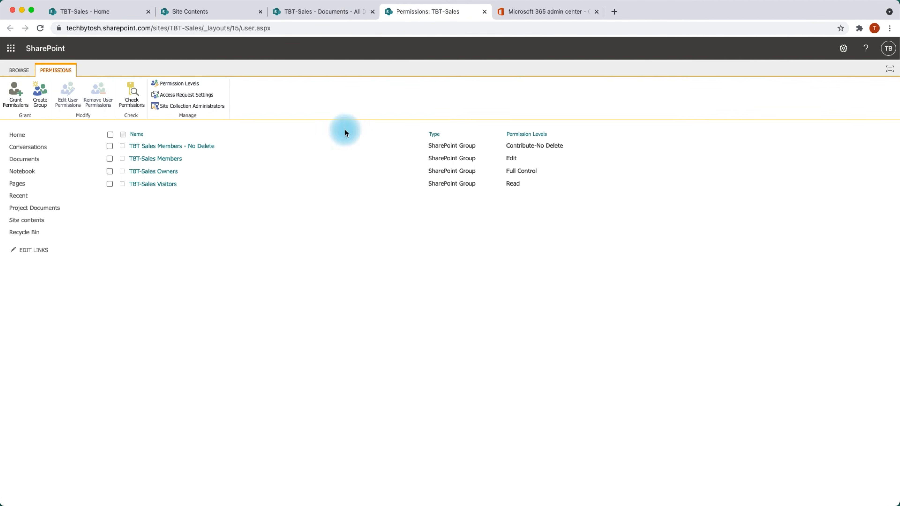
click(41, 28)
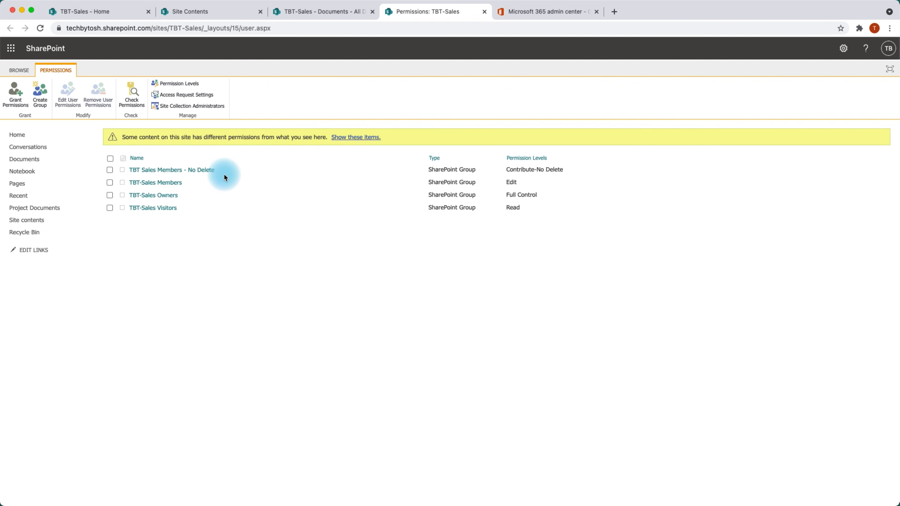
click(350, 139)
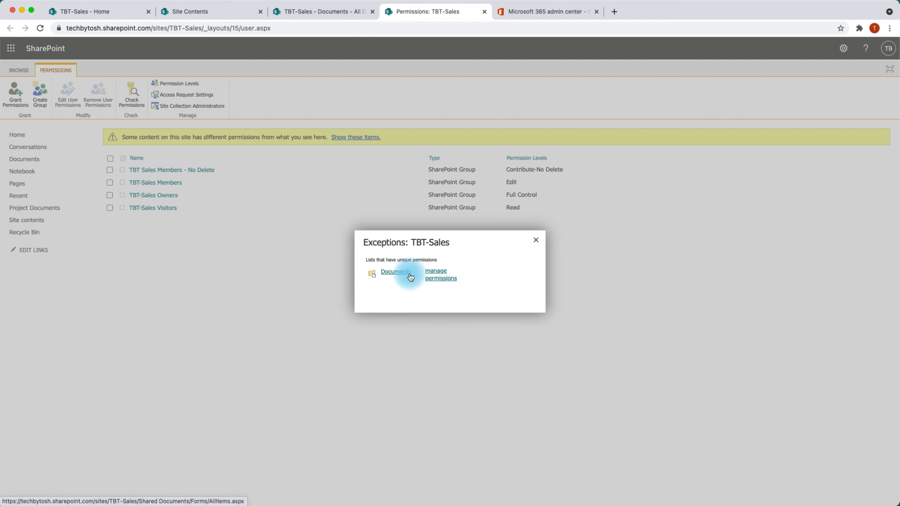
click(437, 276)
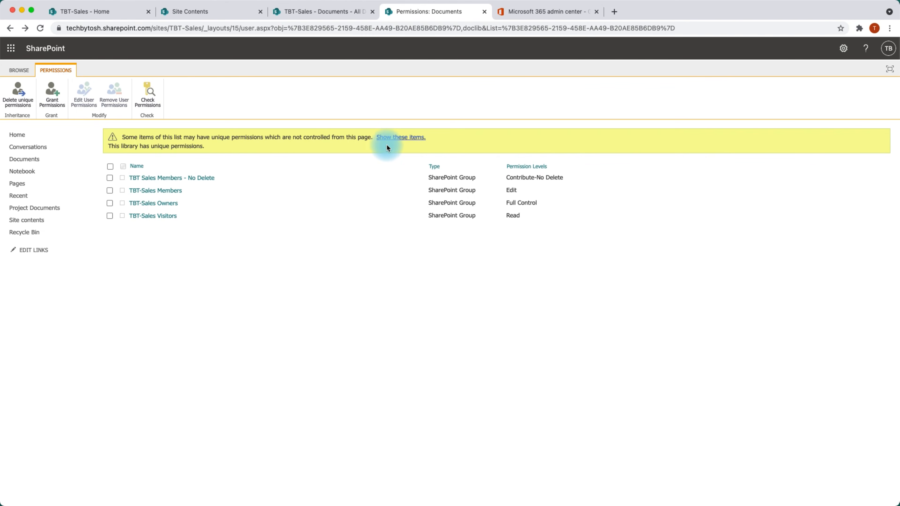
click(401, 138)
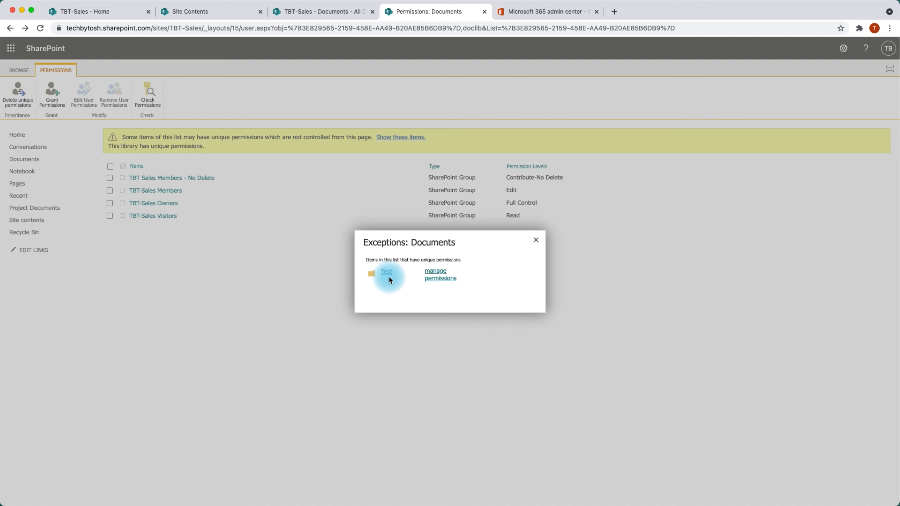
click(437, 276)
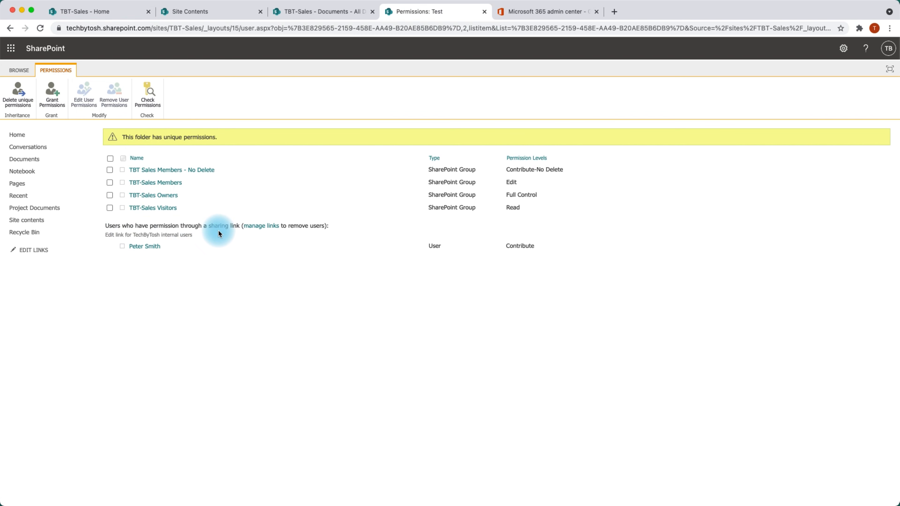
- Delete the Test folder's unique permissions so it inherits from its parent, and open the parent's permissions
click(16, 105)
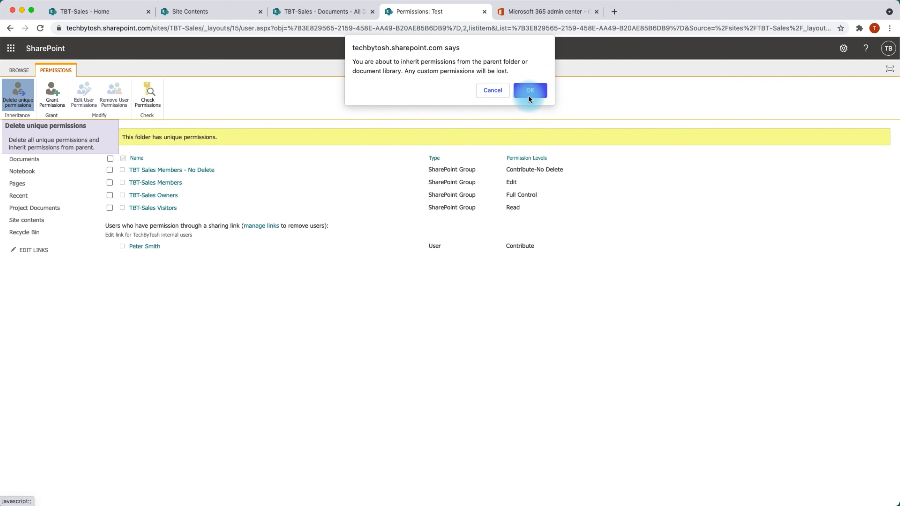
click(534, 93)
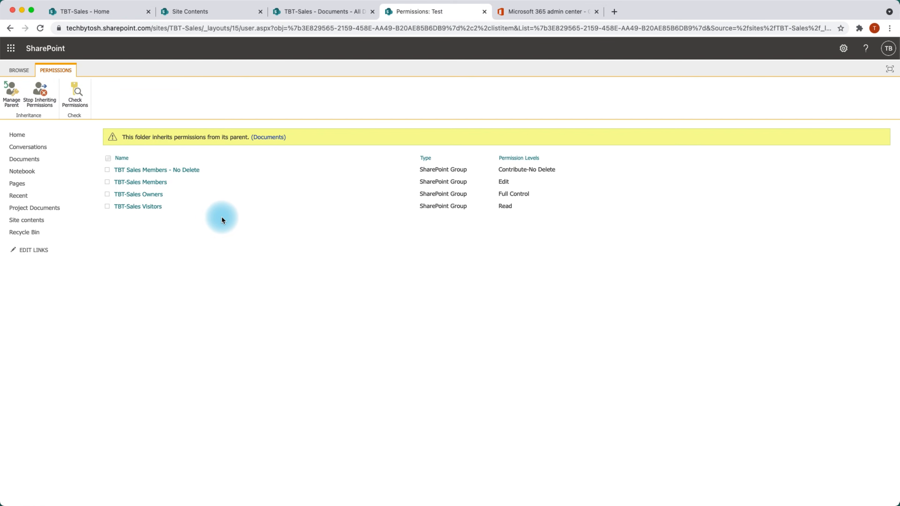
click(12, 101)
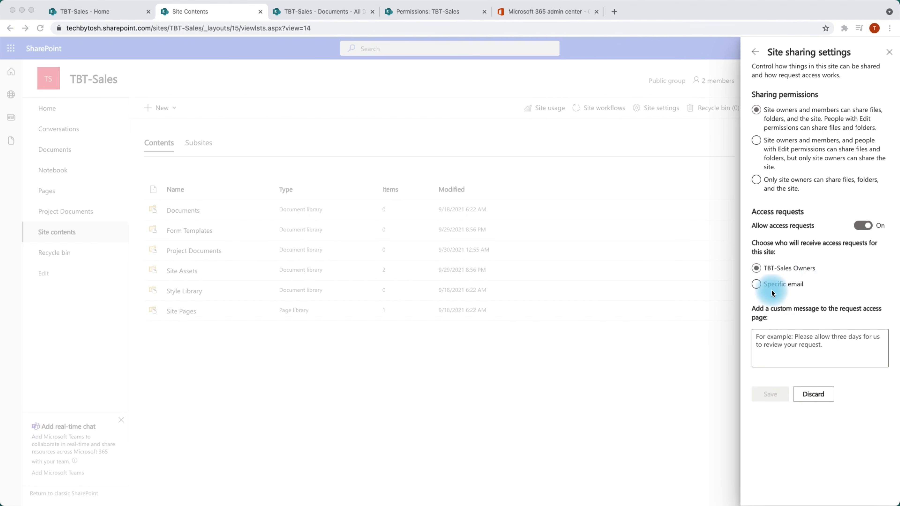
- Review the access request recipient options and the custom message field in the site sharing settings
click(756, 288)
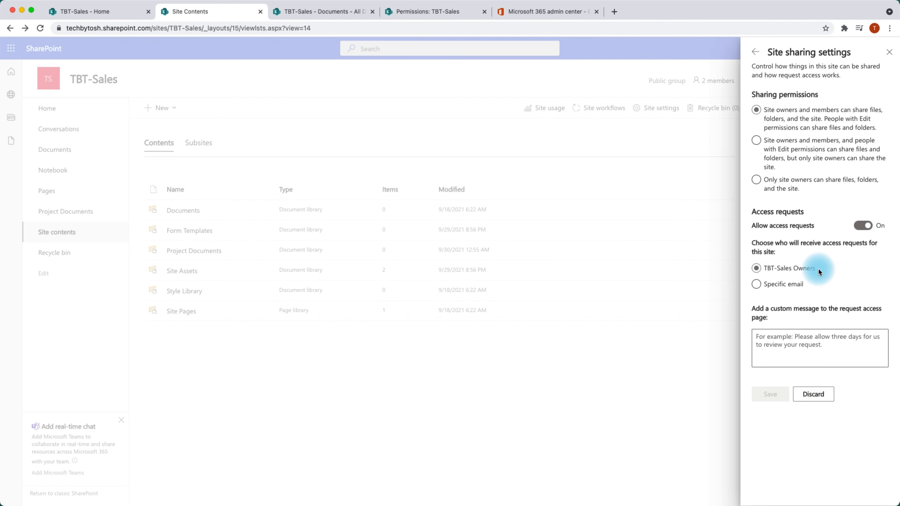
click(789, 340)
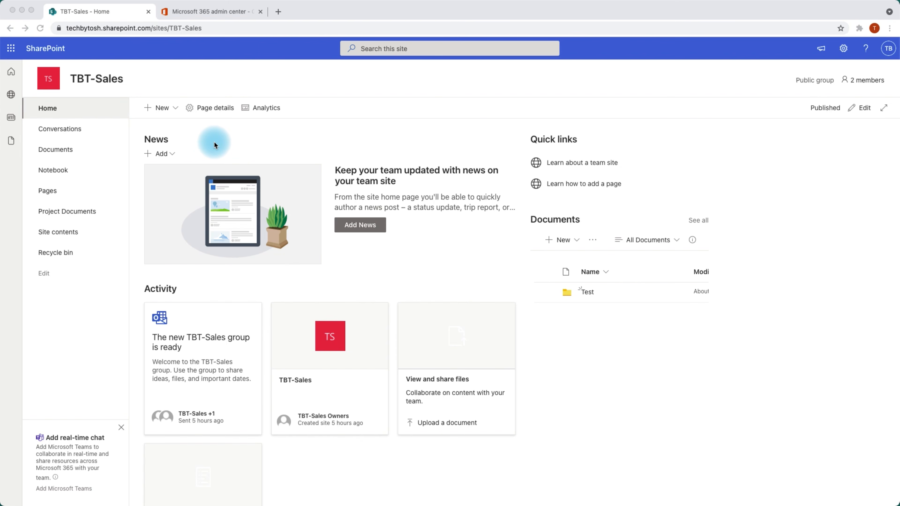
- Open the Documents library's permissions from its library settings and stop inheriting permissions from the TBT-Sales site
click(50, 153)
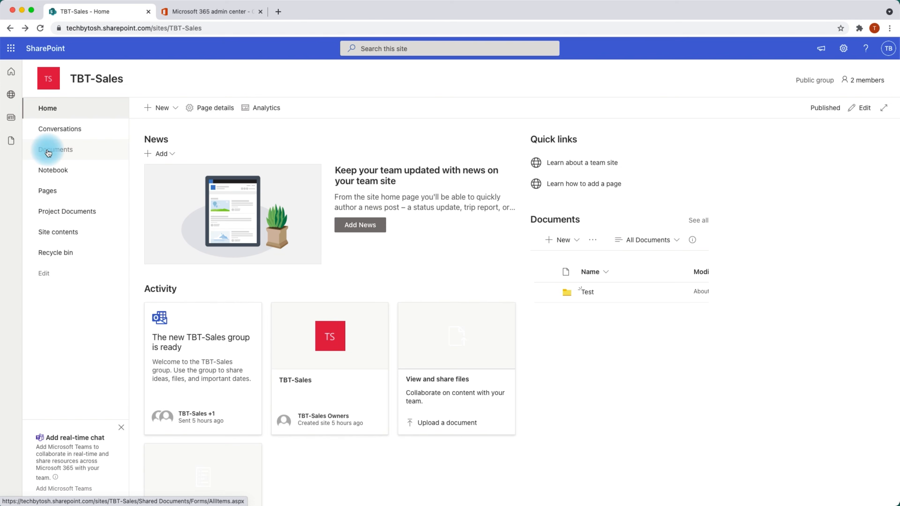
click(49, 152)
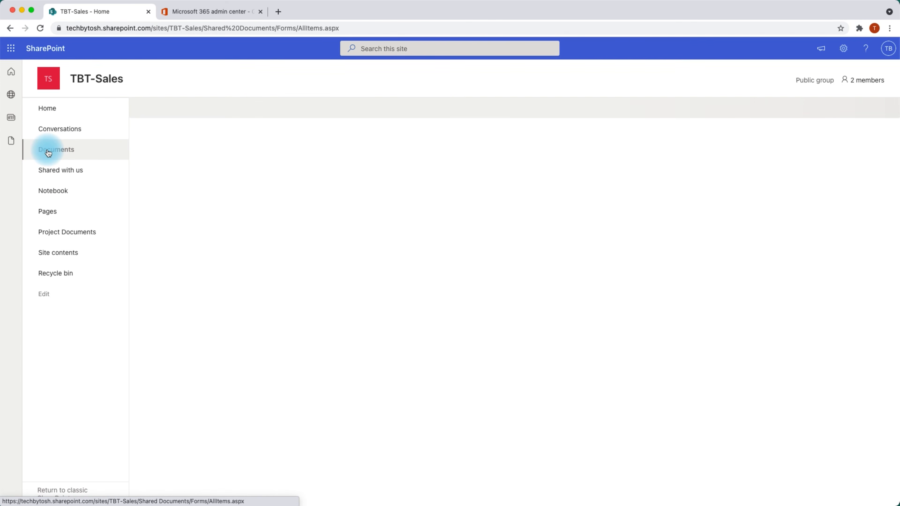
click(845, 52)
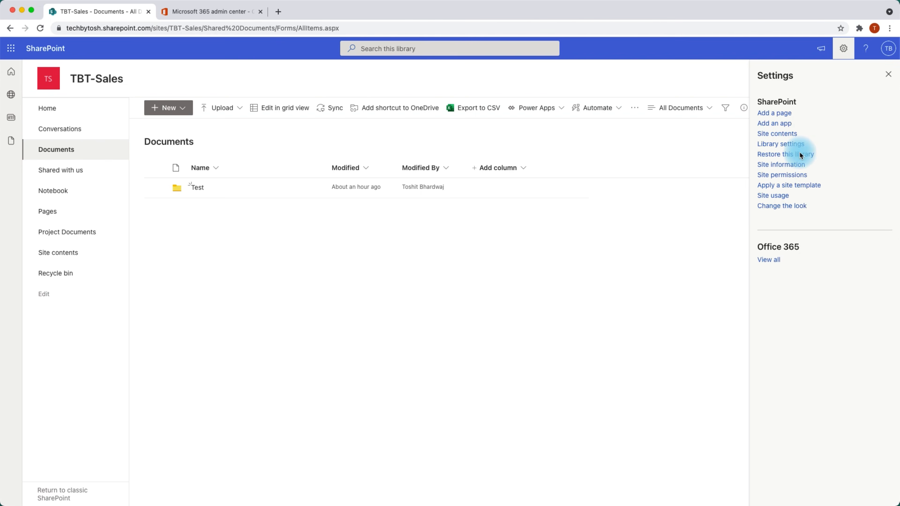
click(784, 144)
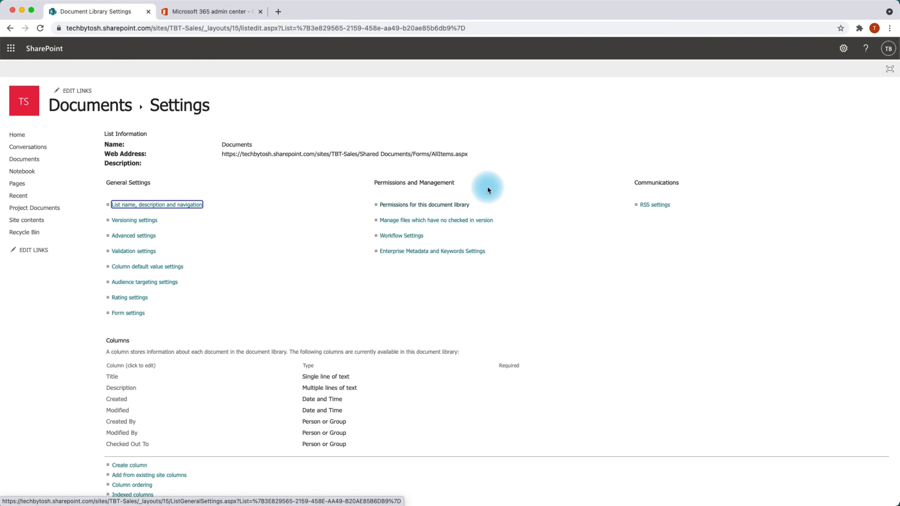
click(410, 206)
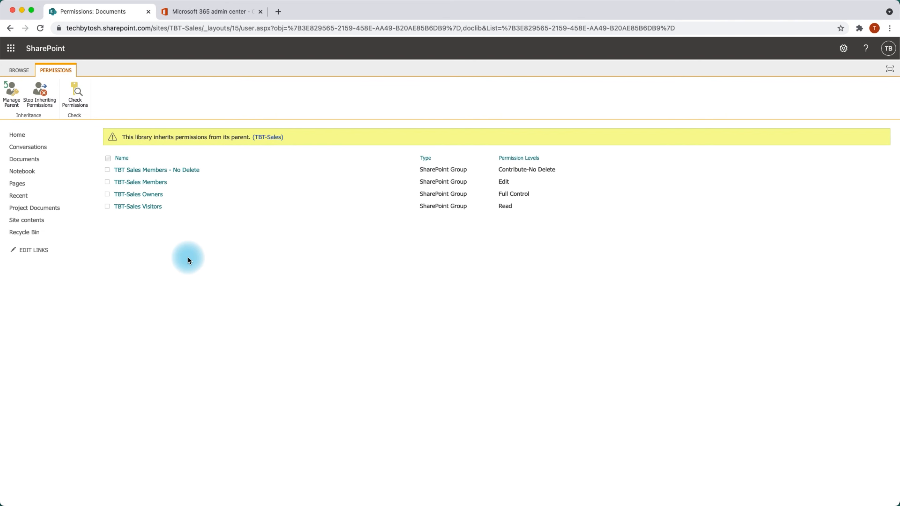
click(44, 105)
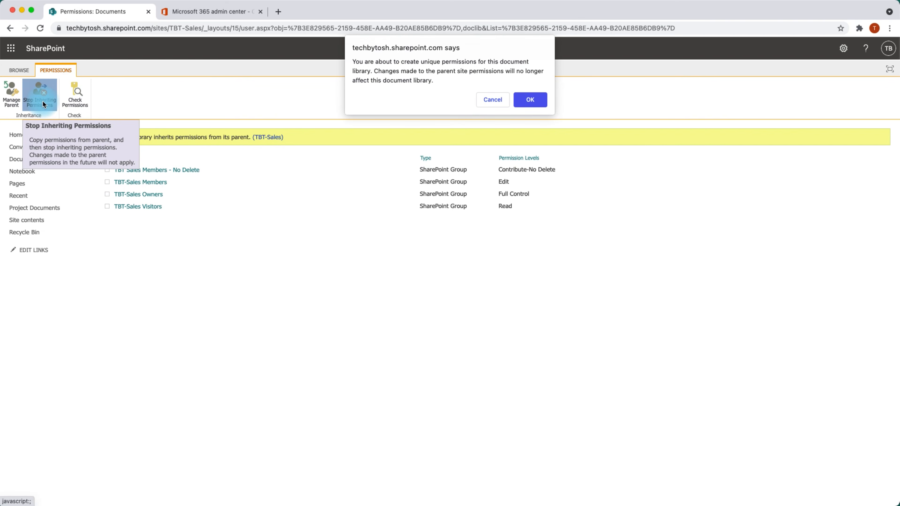
click(526, 101)
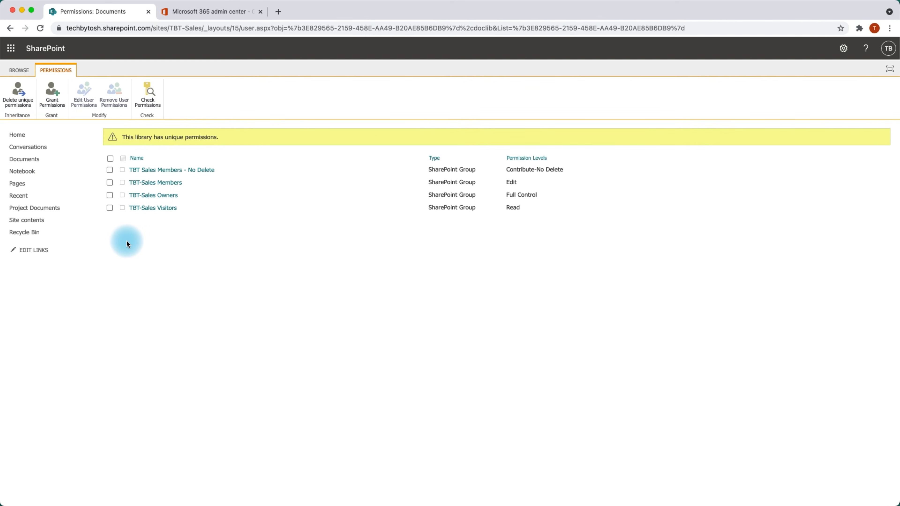
- Remove the permissions of the TBT Sales Members - No Delete and TBT-Sales Visitors groups from the Documents library
click(109, 208)
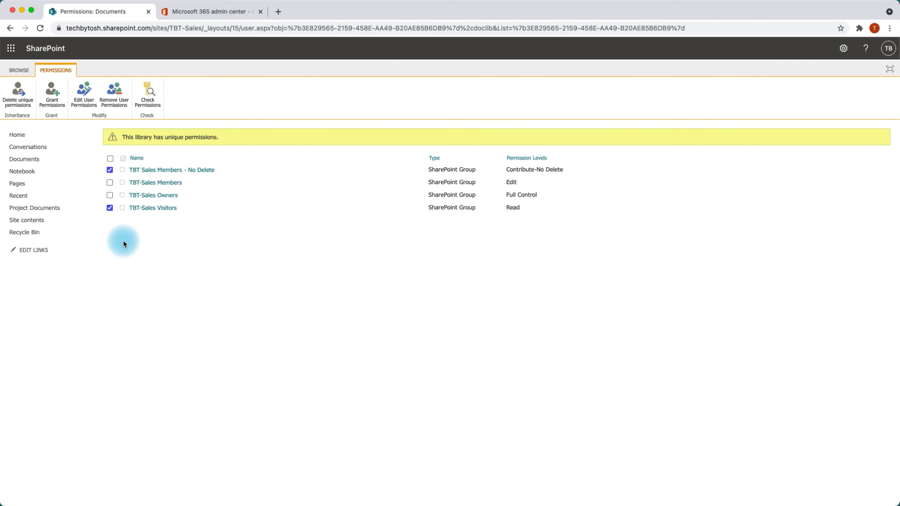
click(115, 102)
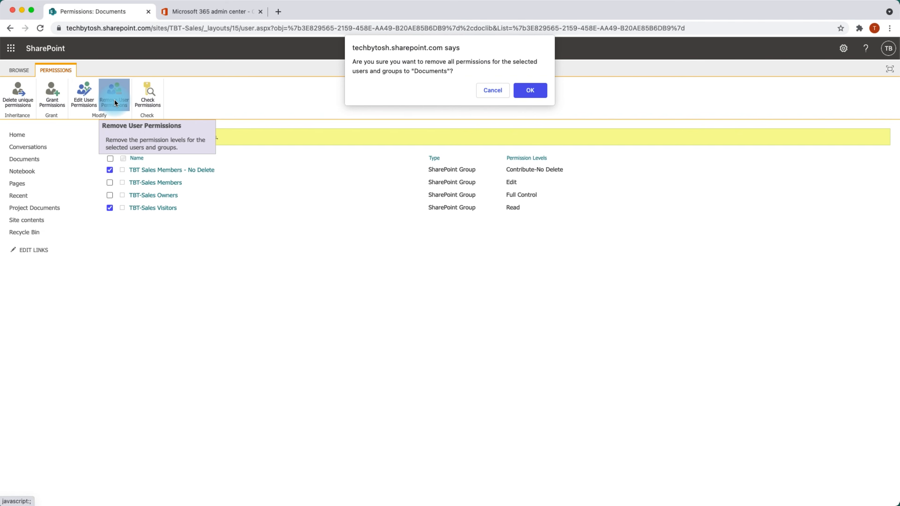
click(528, 91)
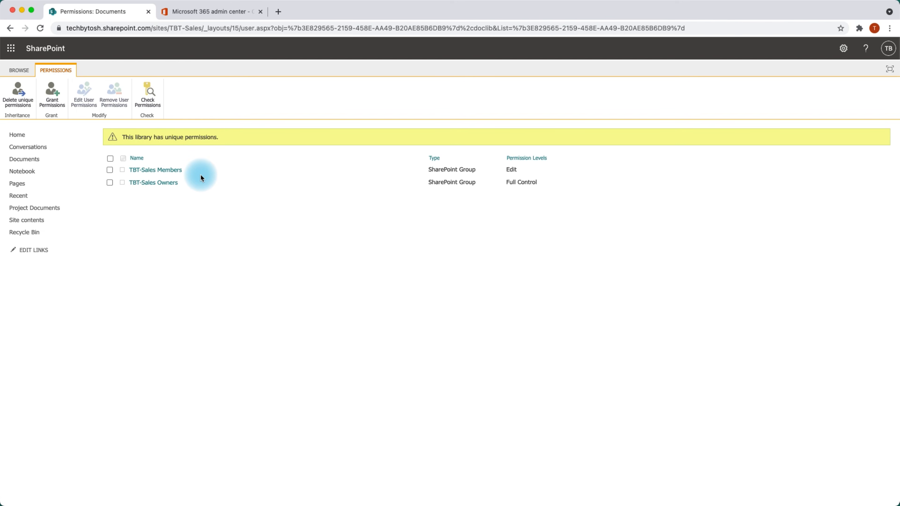
- Copy the TBT-Sales site address, open it in a new browser tab and show the site permissions
click(152, 29)
click(168, 28)
click(224, 29)
drag(224, 29, 70, 22)
key(super+c)
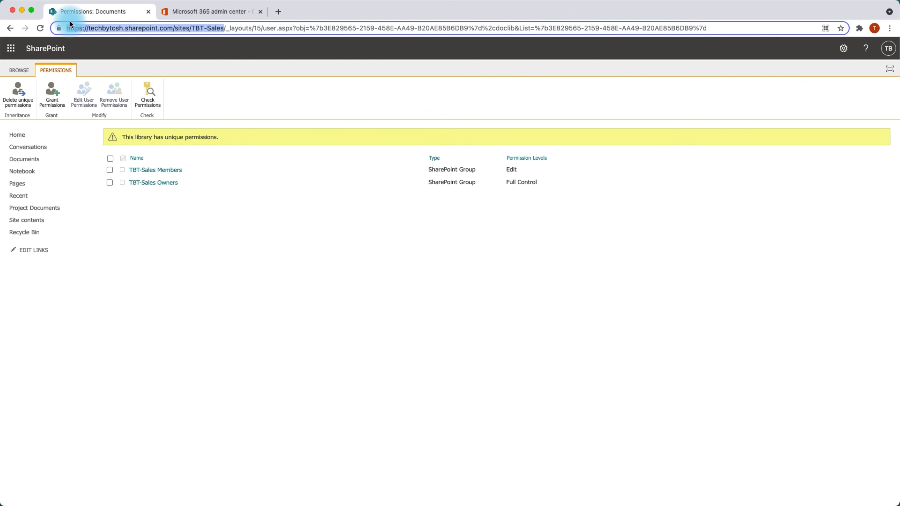
click(279, 12)
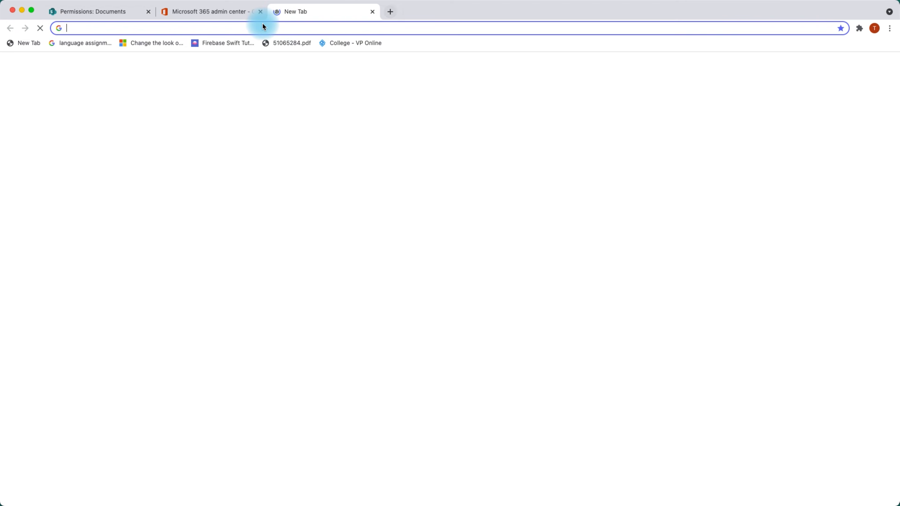
click(251, 28)
key(super+v)
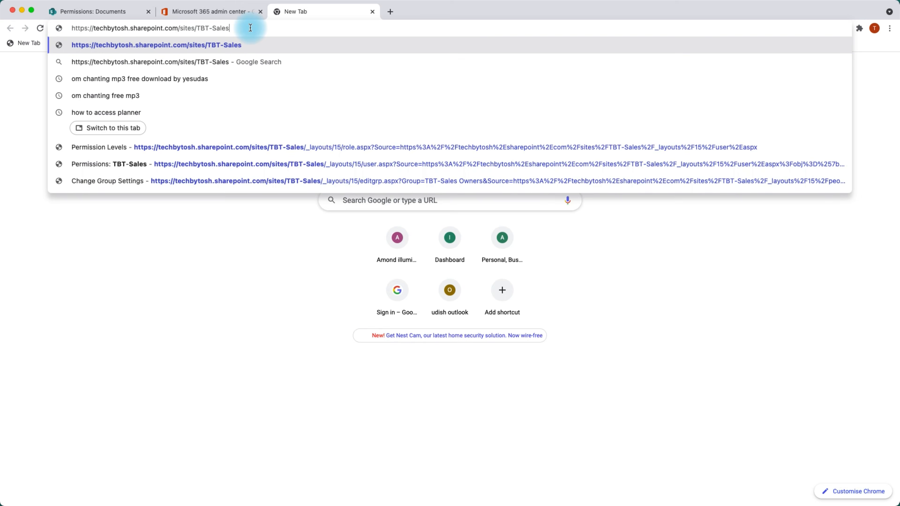
key(Return)
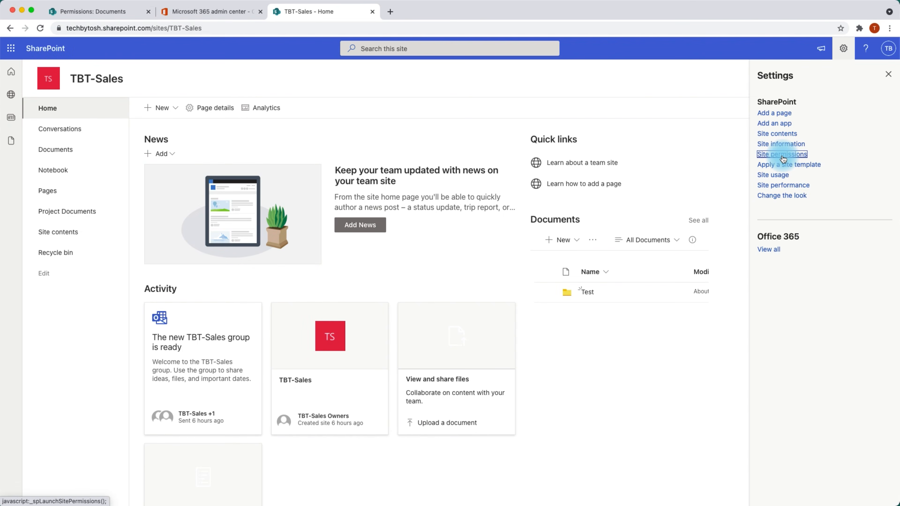
click(782, 154)
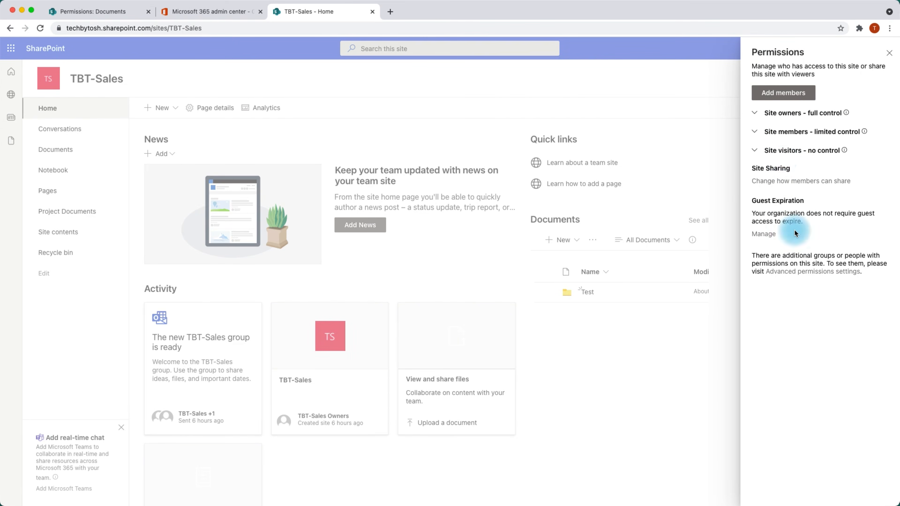
- Compare the TBT-Sales advanced permissions with the Documents library's, list the site's uniquely permissioned items and open permission management for Documents
click(801, 272)
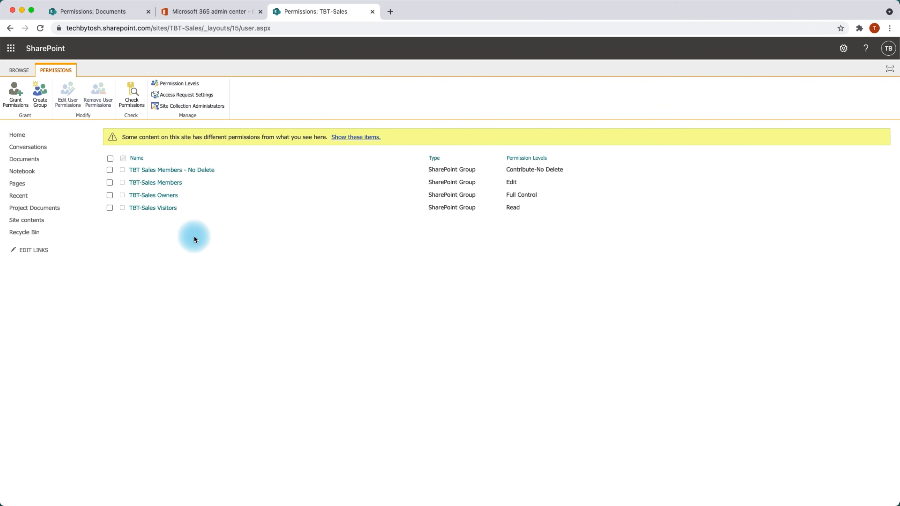
click(111, 14)
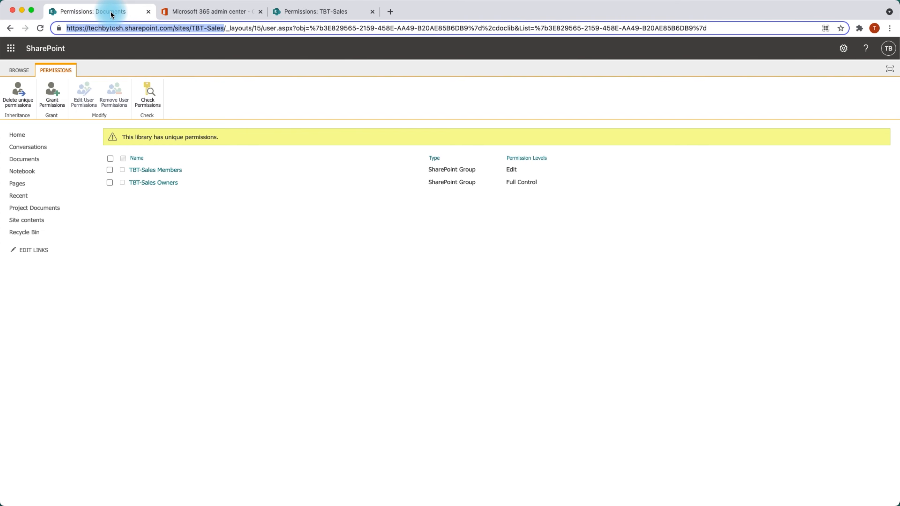
click(314, 11)
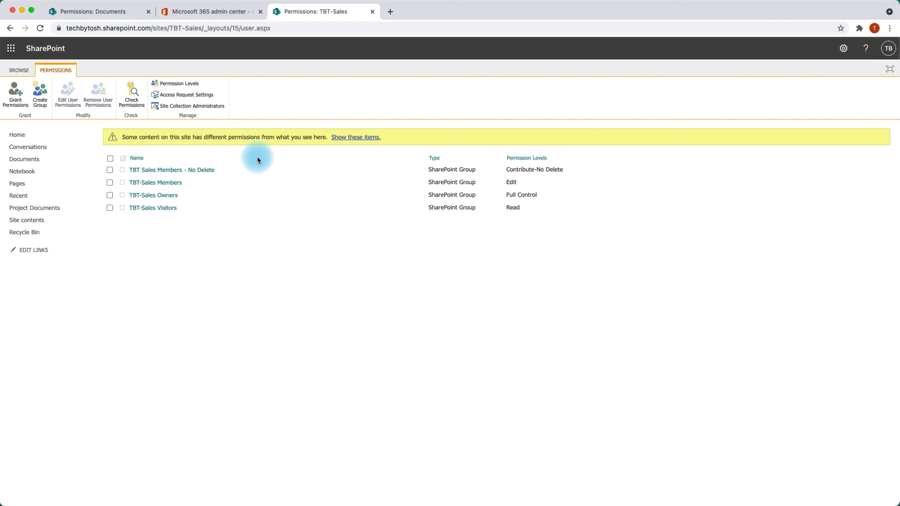
click(349, 138)
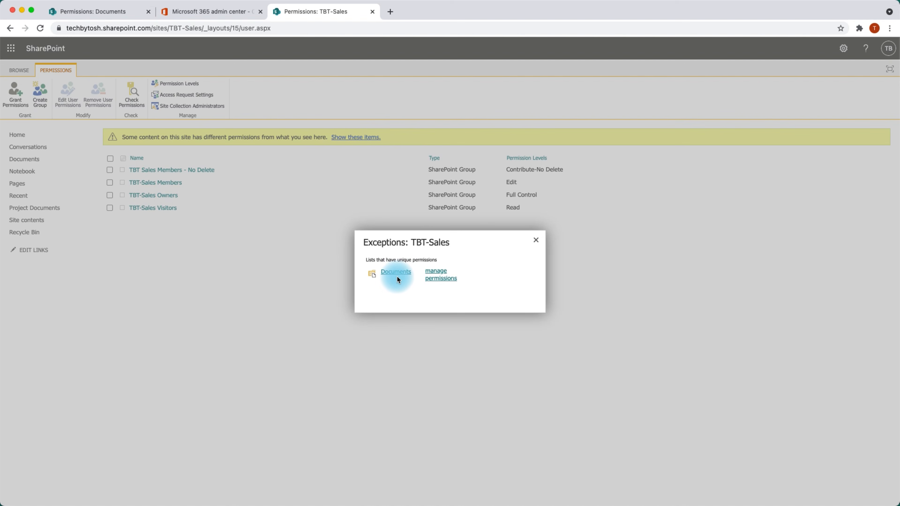
click(439, 276)
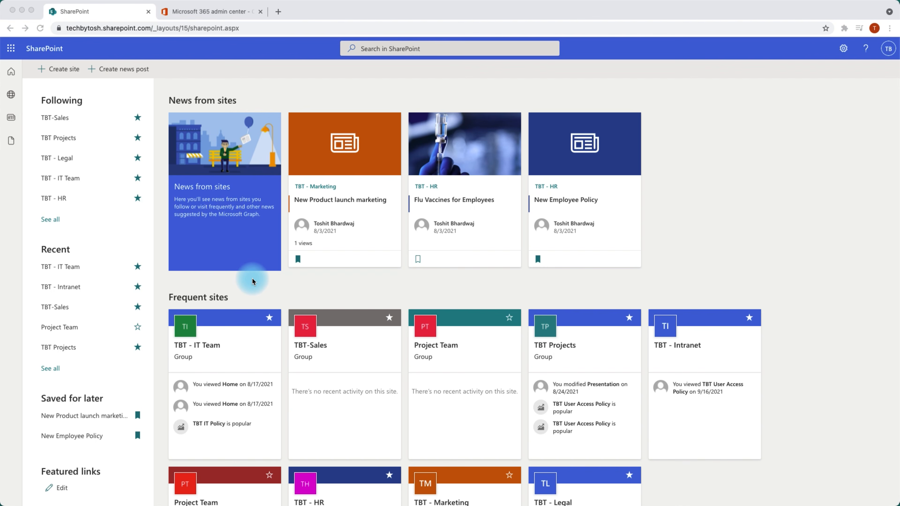
- Create a communication site named TBT-DemoSite from the SharePoint start page and dismiss the offer to browse site templates
click(61, 68)
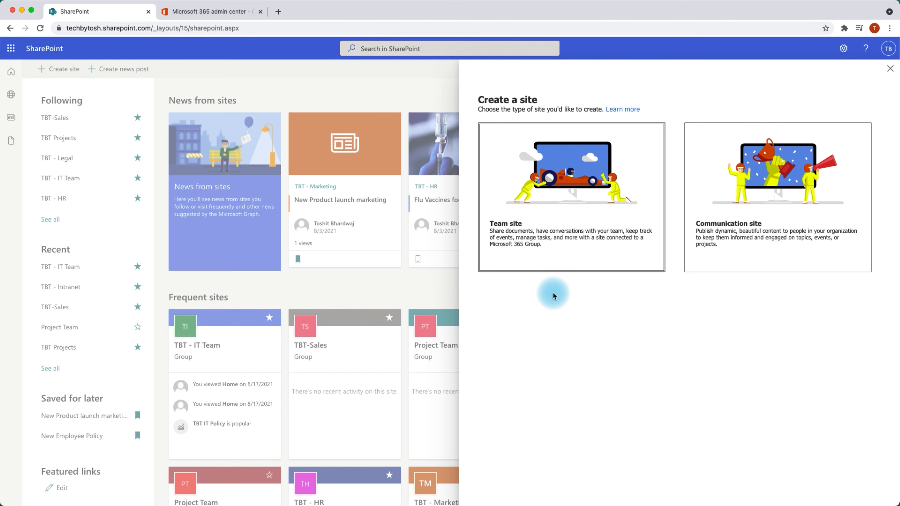
click(739, 235)
click(717, 130)
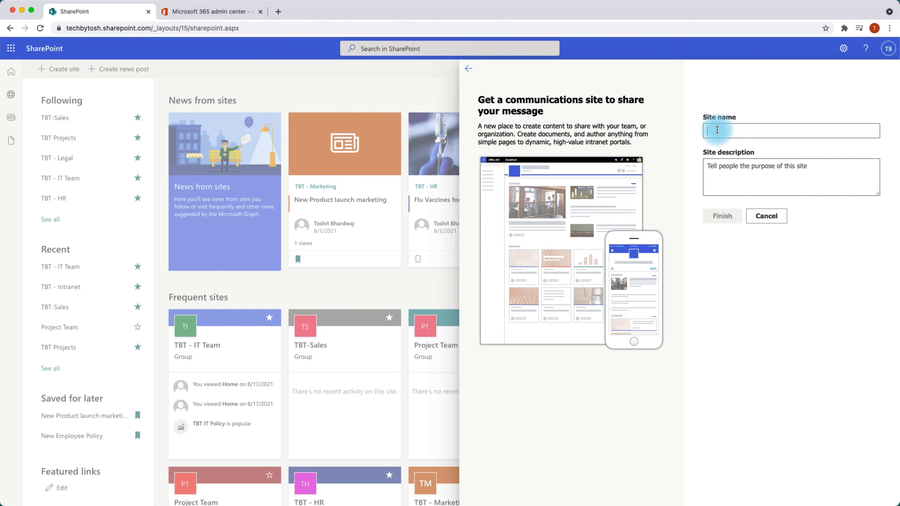
text(TBT)
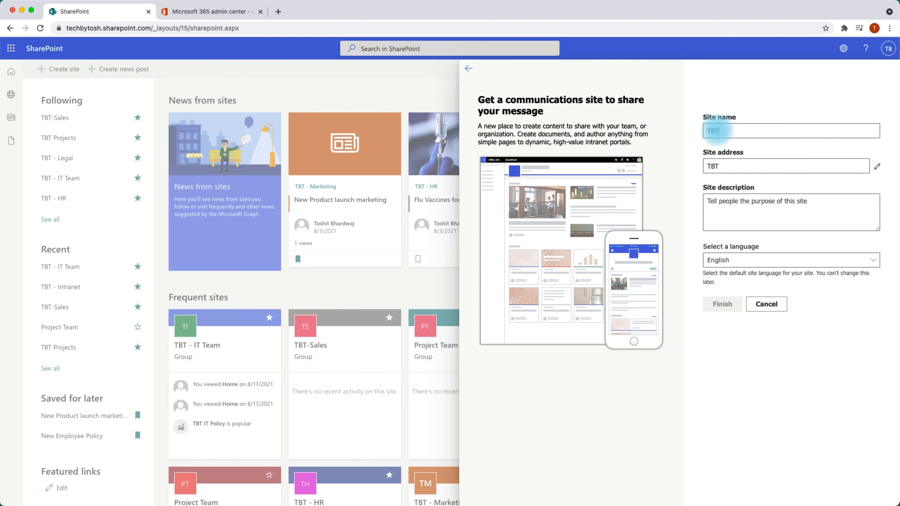
text(-DemoSite)
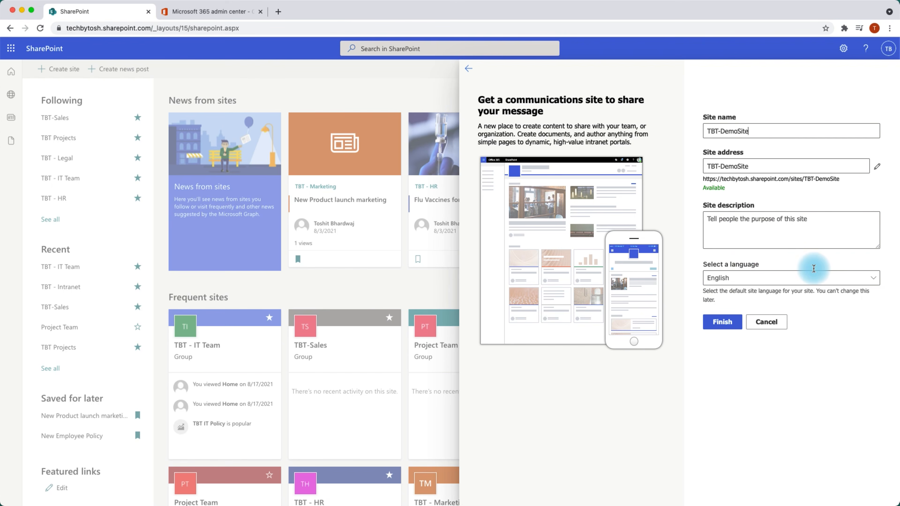
click(719, 324)
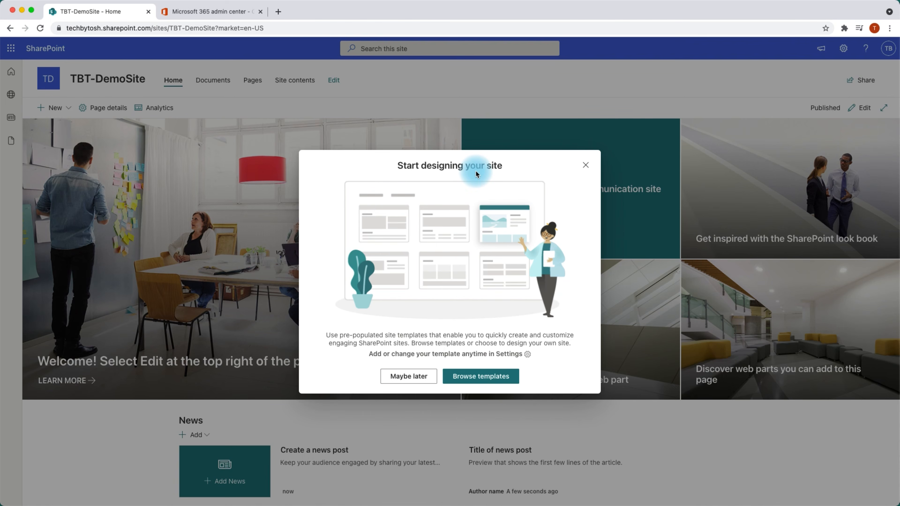
click(585, 166)
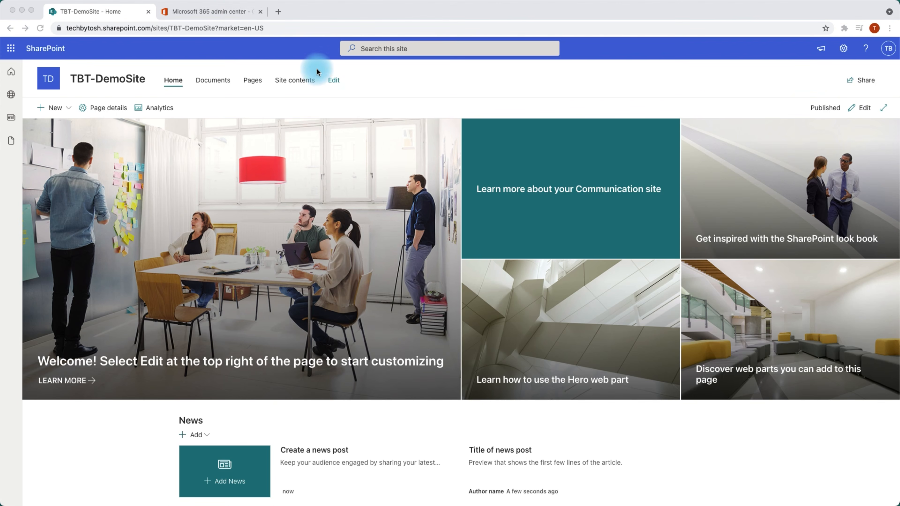
- Switch to the Microsoft 365 admin center, reload the active teams and groups, and check the security and Microsoft 365 group lists
click(213, 15)
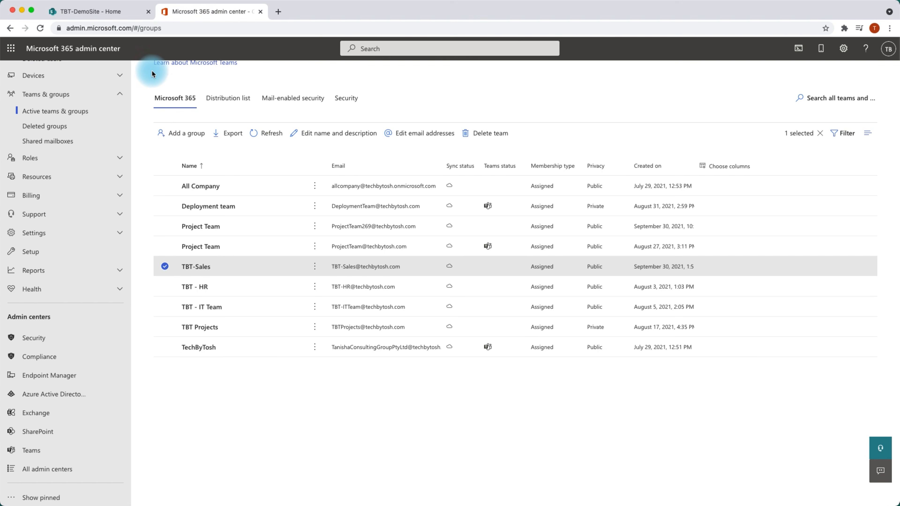
click(40, 29)
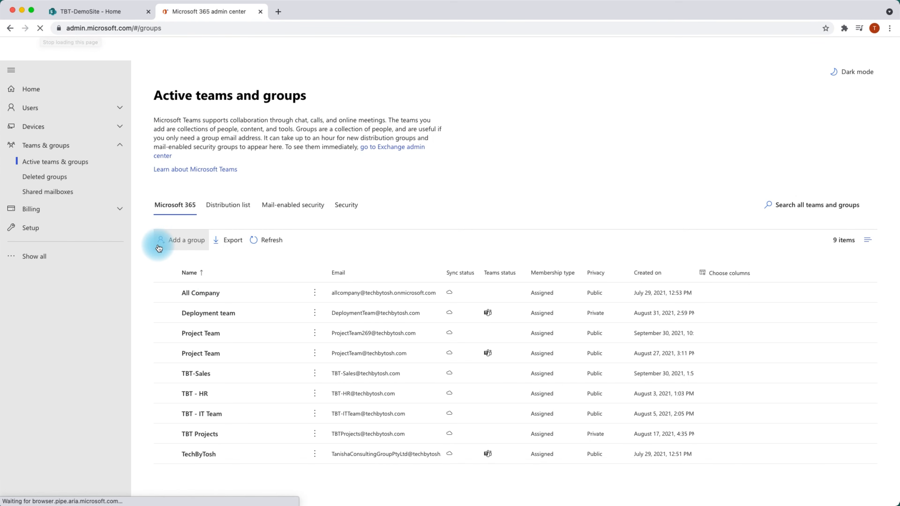
scroll(147, 224, down, 3)
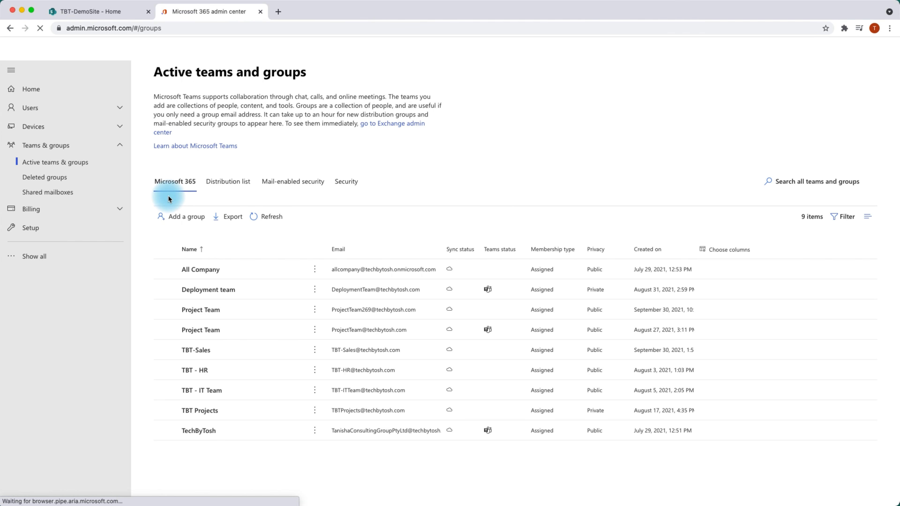
click(348, 184)
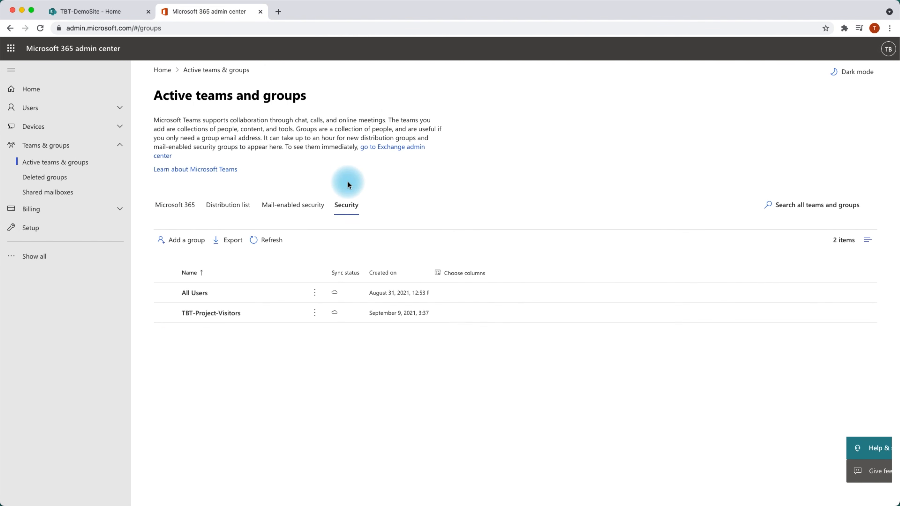
click(169, 207)
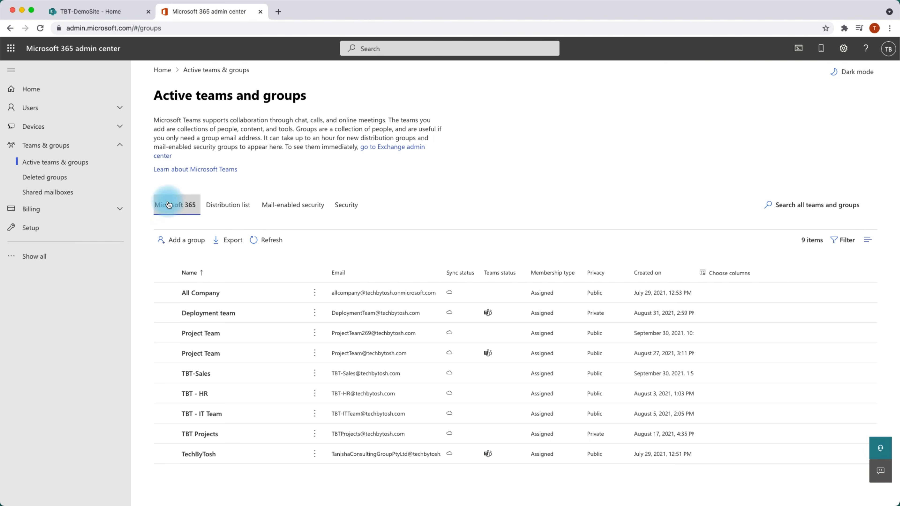
- Return to TBT-DemoSite and examine the owners, members and visitors in its site permissions
click(88, 11)
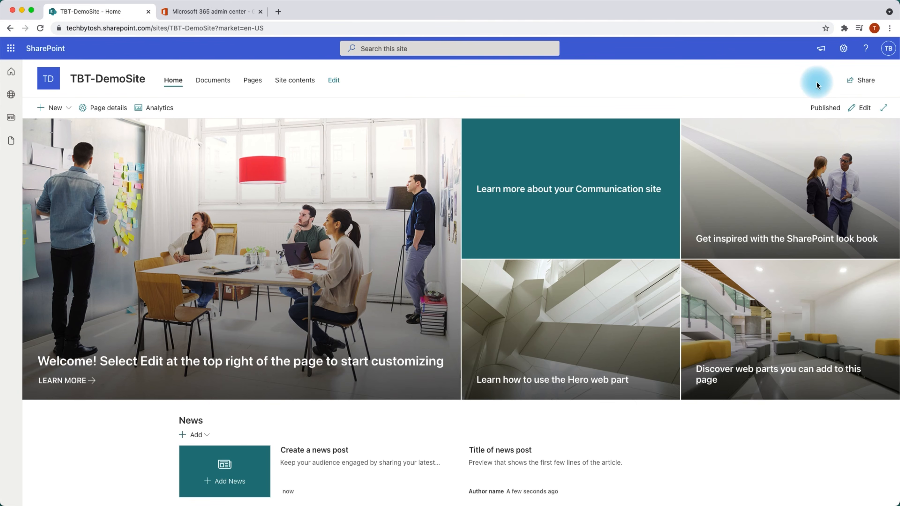
click(844, 49)
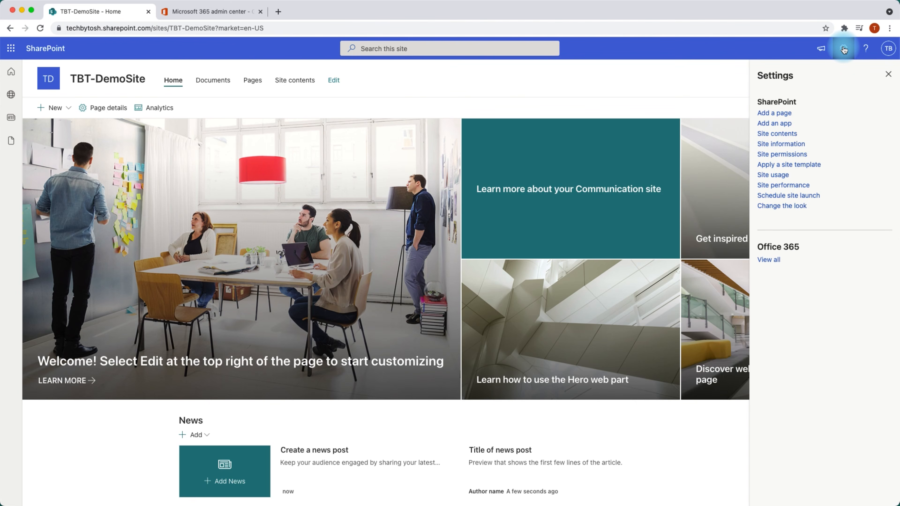
click(794, 155)
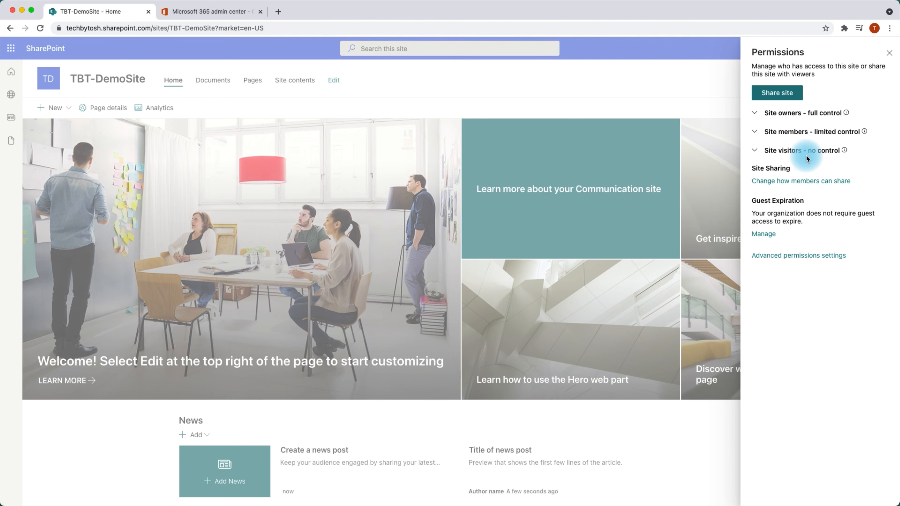
click(755, 113)
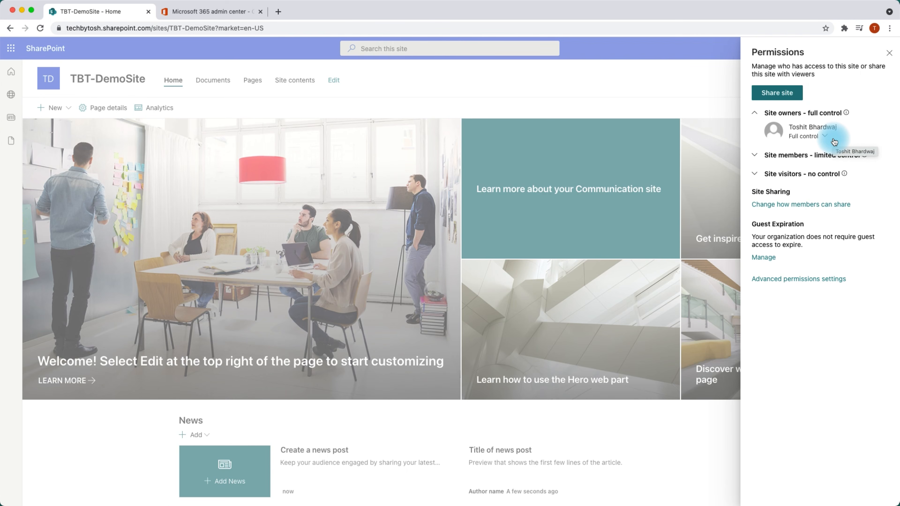
click(756, 157)
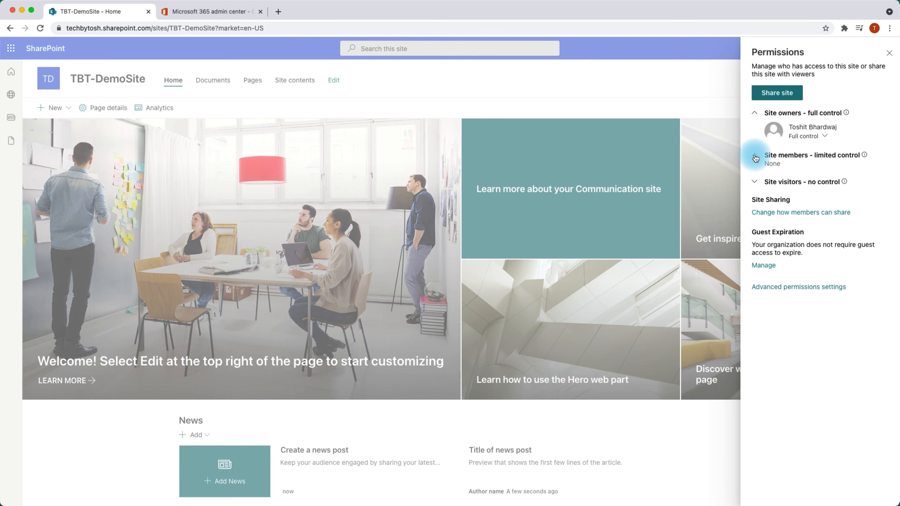
click(755, 183)
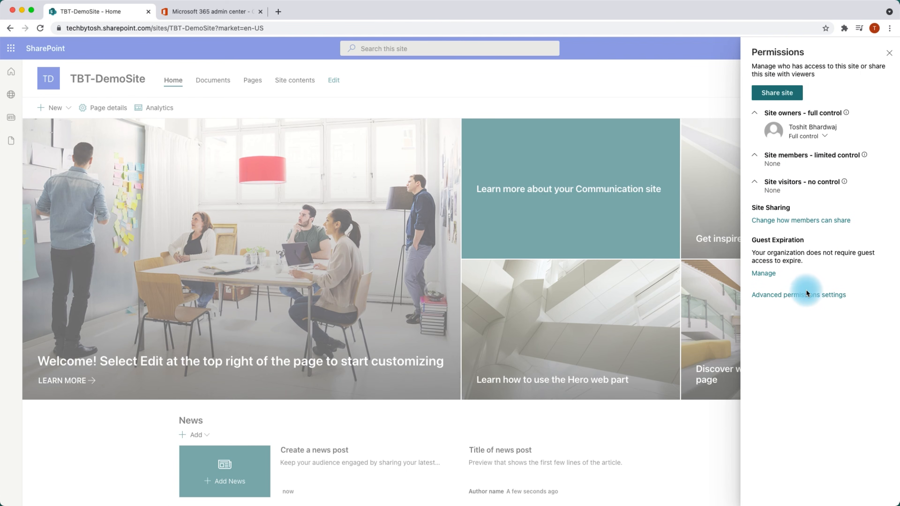
- Open the TBT-DemoSite Owners group from the advanced permissions and look up "tbt" among the users to add, without sharing
click(803, 296)
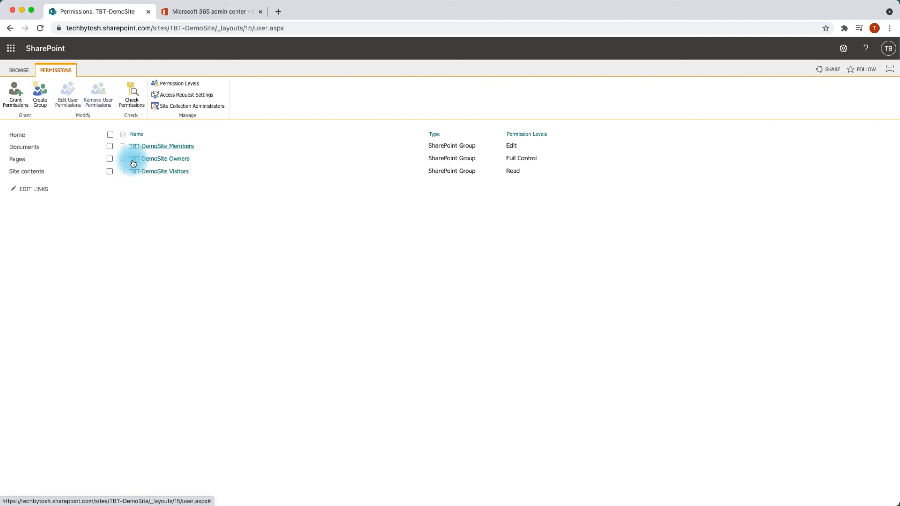
click(161, 160)
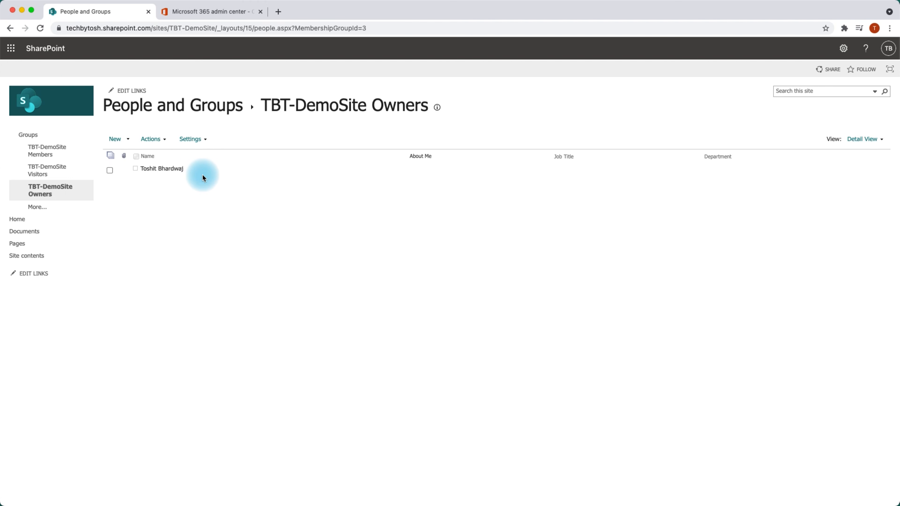
click(129, 139)
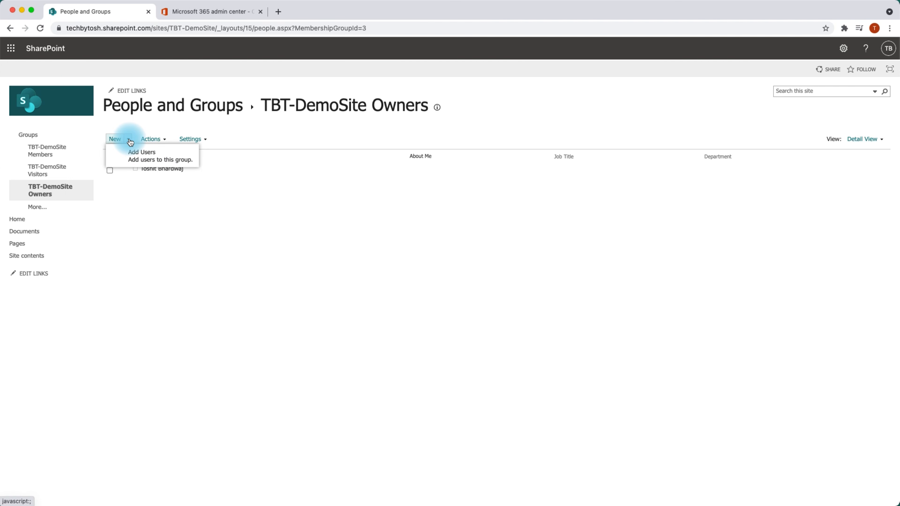
click(140, 161)
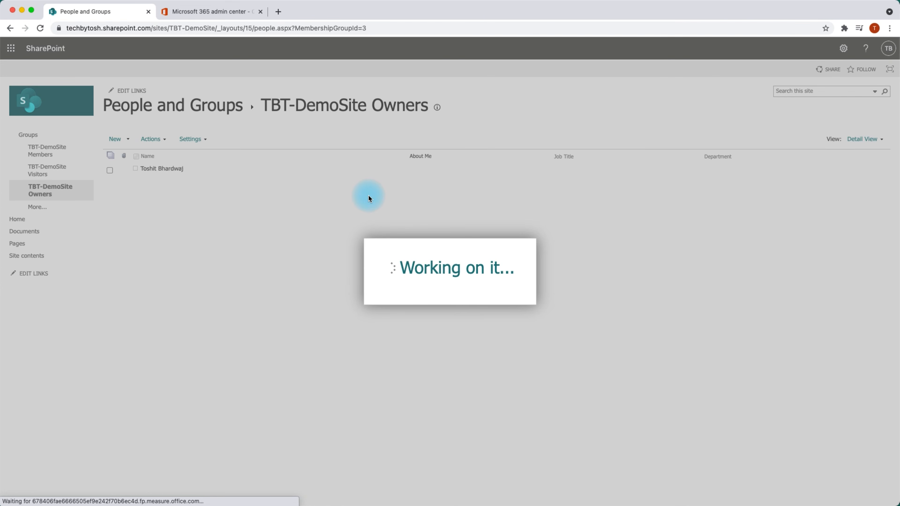
click(421, 236)
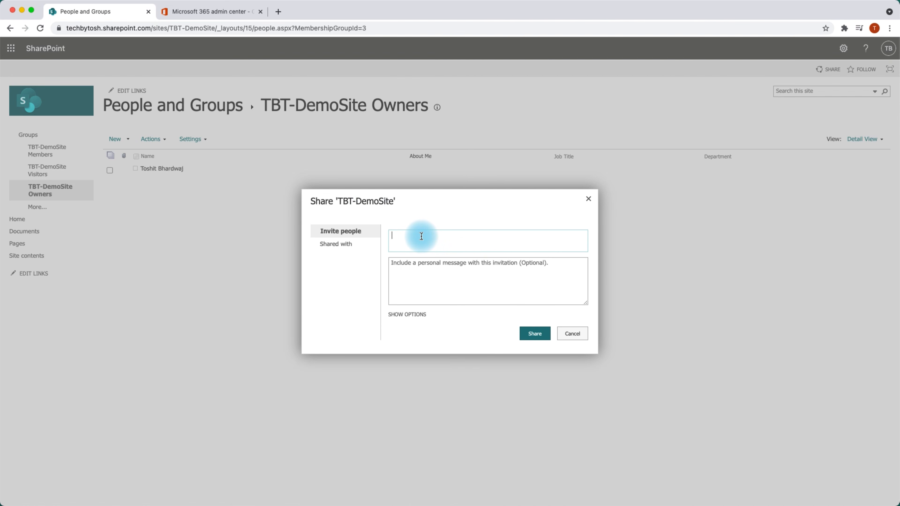
text(tbt)
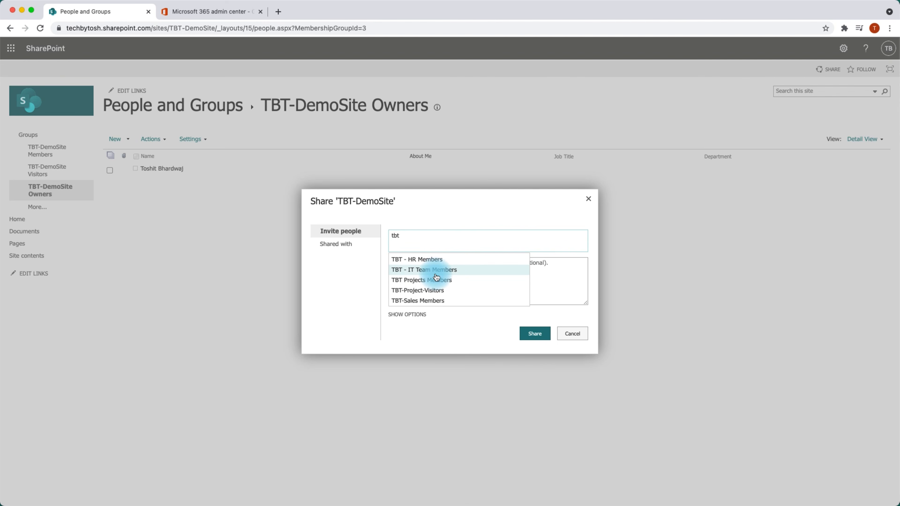
scroll(436, 276, down, 1)
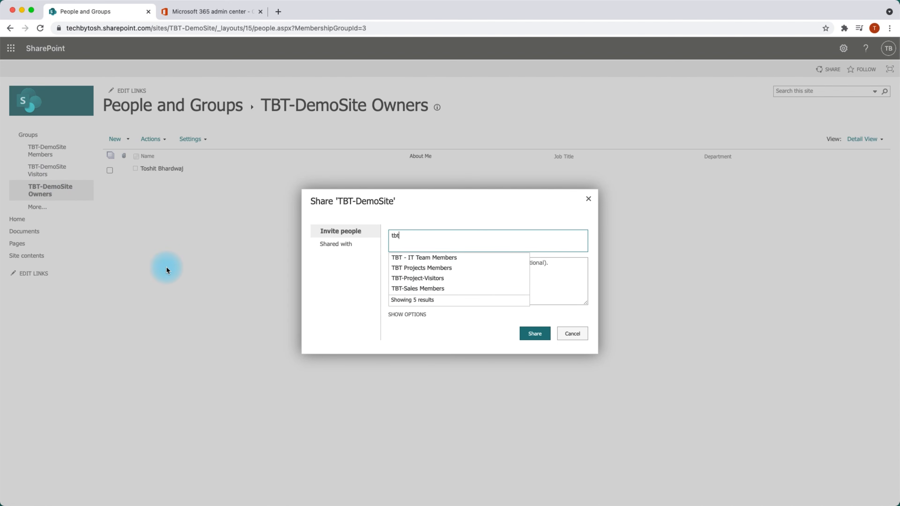
click(576, 336)
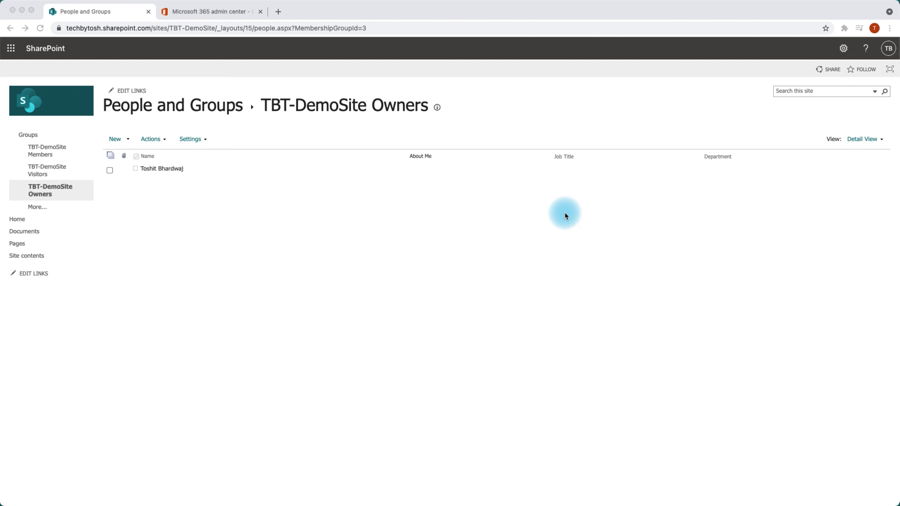
click(589, 204)
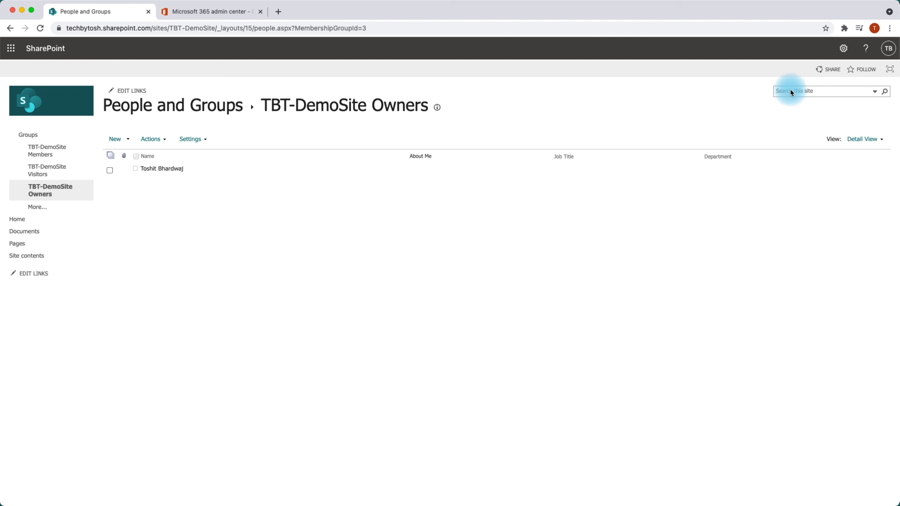
- Go to the site contents of TBT-DemoSite, dismiss the suggested next steps and open the site permissions
click(843, 49)
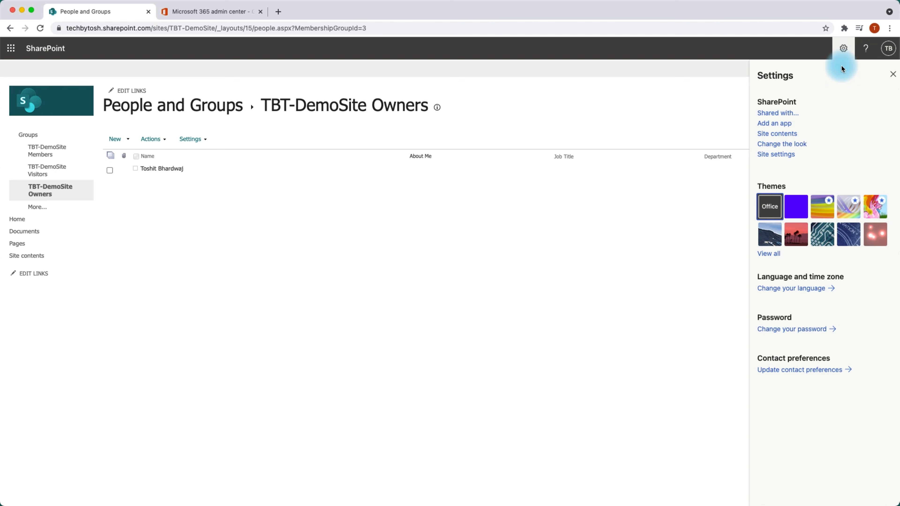
click(787, 133)
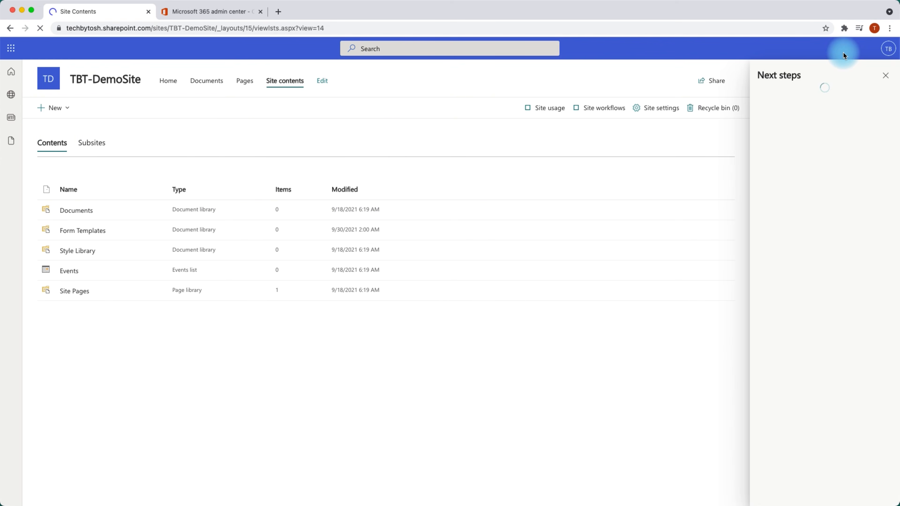
click(882, 76)
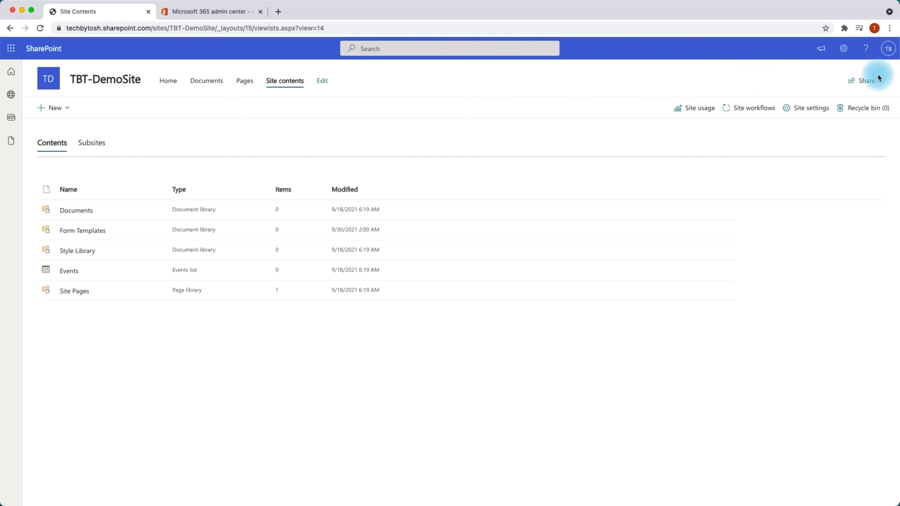
click(844, 50)
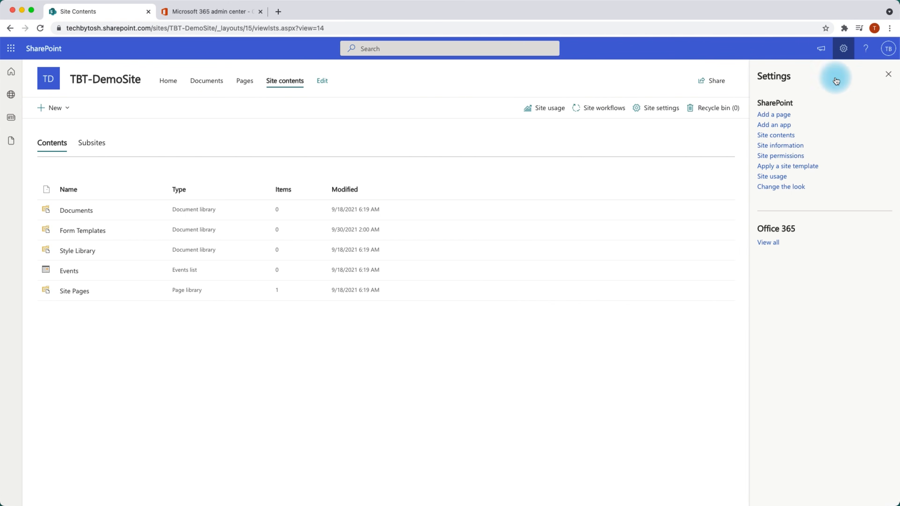
click(787, 156)
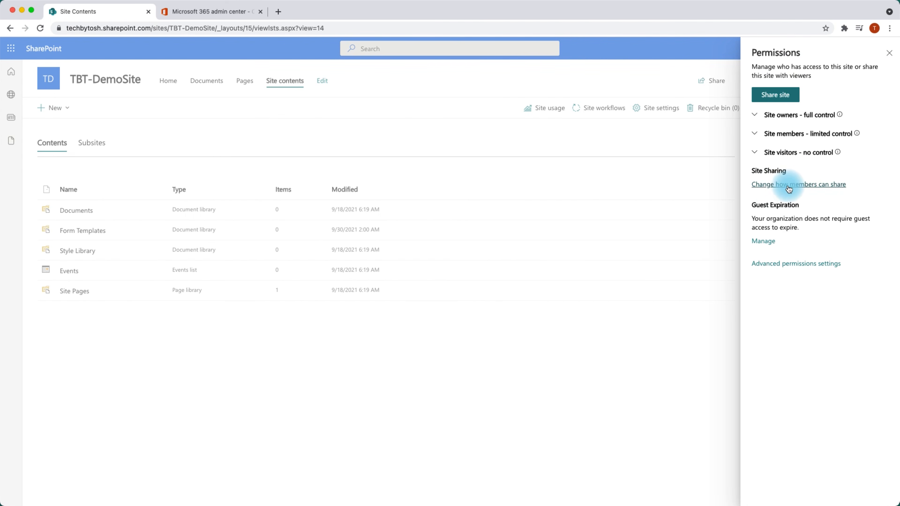
- Examine the site sharing settings for sharing permissions and access requests, and close them without changes
click(775, 184)
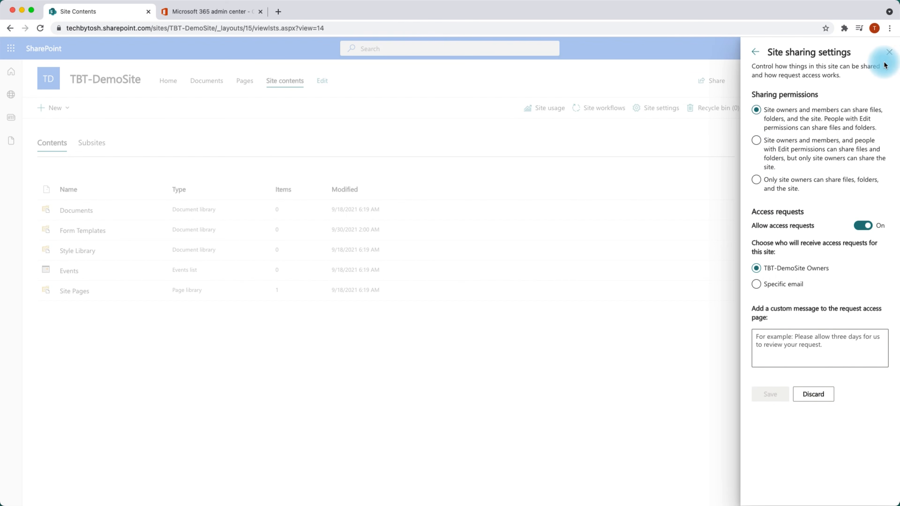
click(889, 53)
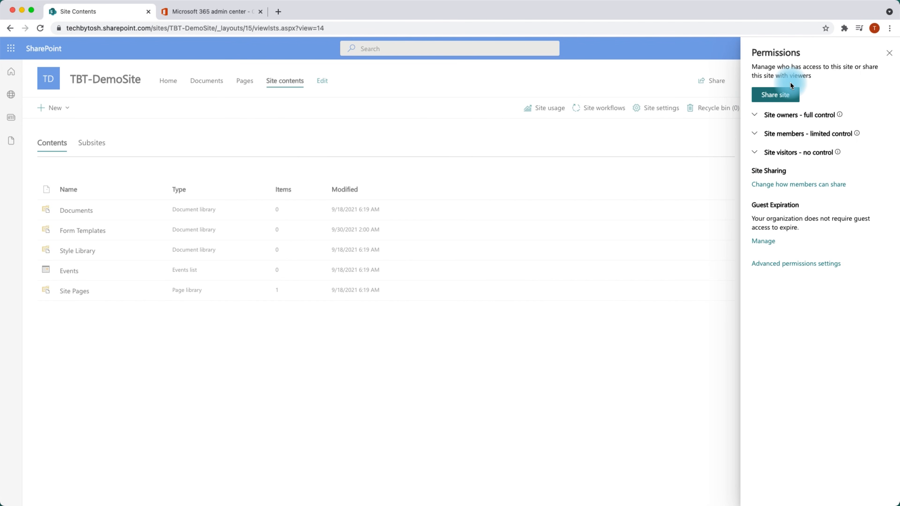
click(798, 185)
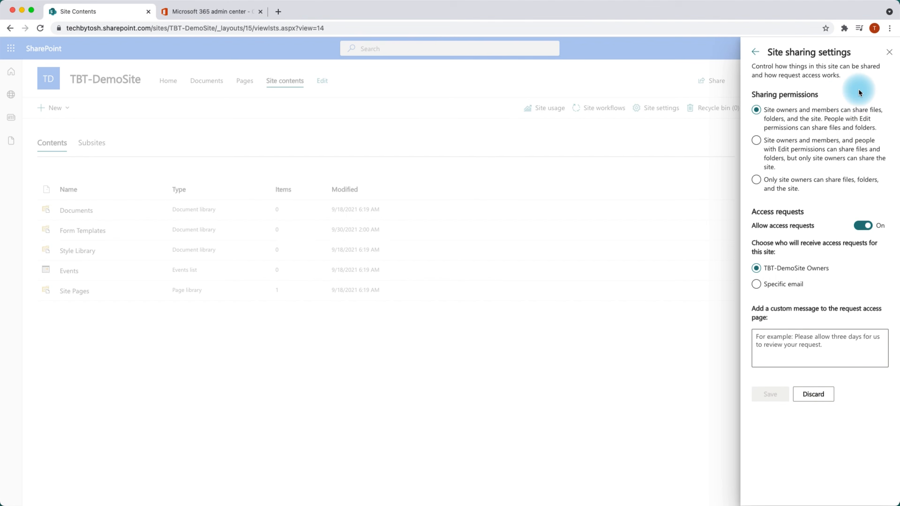
click(890, 53)
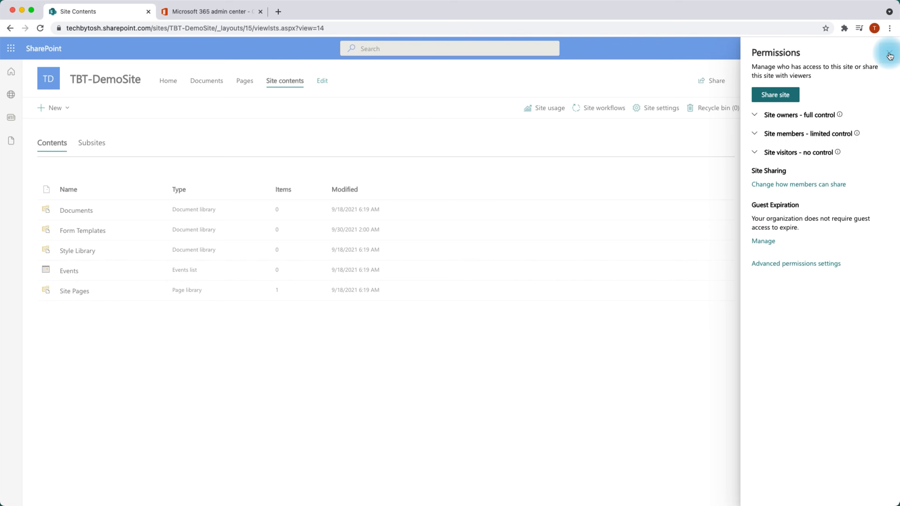
- Check who is listed among the site members and site visitors in the TBT-DemoSite permissions
click(785, 97)
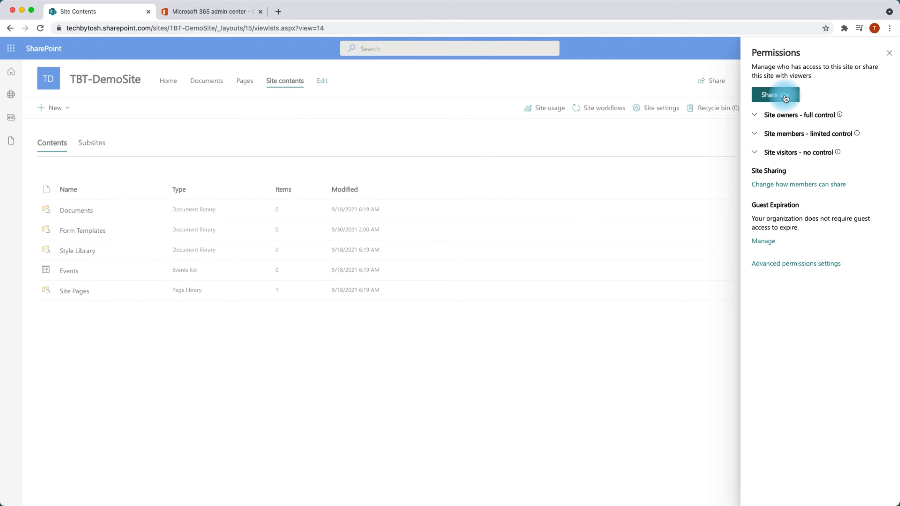
click(755, 136)
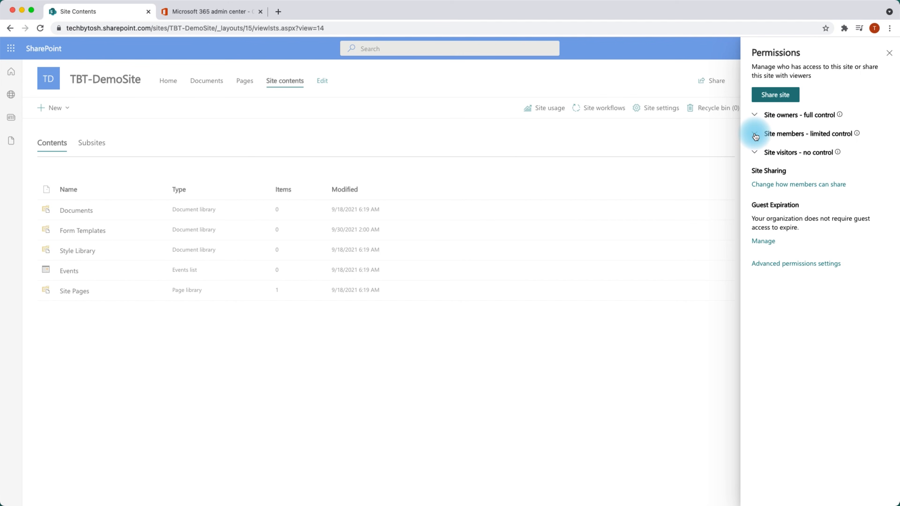
click(755, 162)
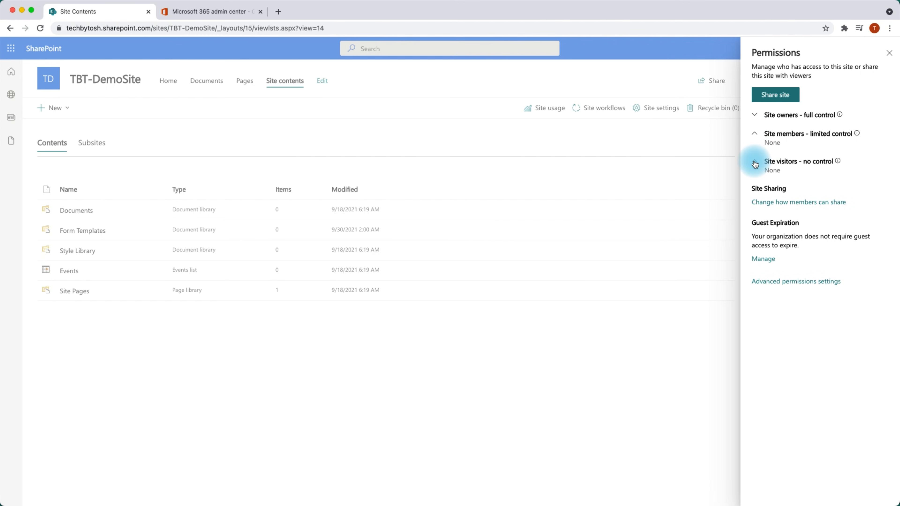
- Share TBT-DemoSite with the chosen user at the Edit permission level, without sending an email
click(774, 97)
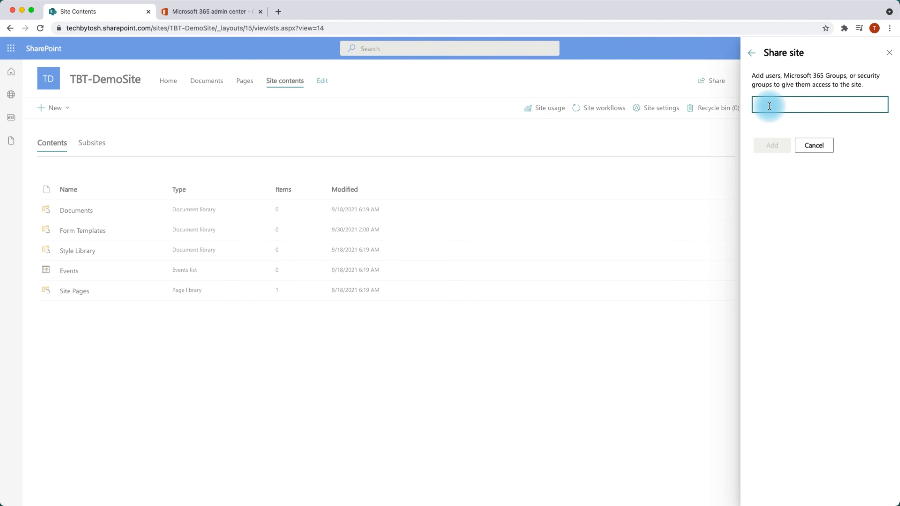
text(peters)
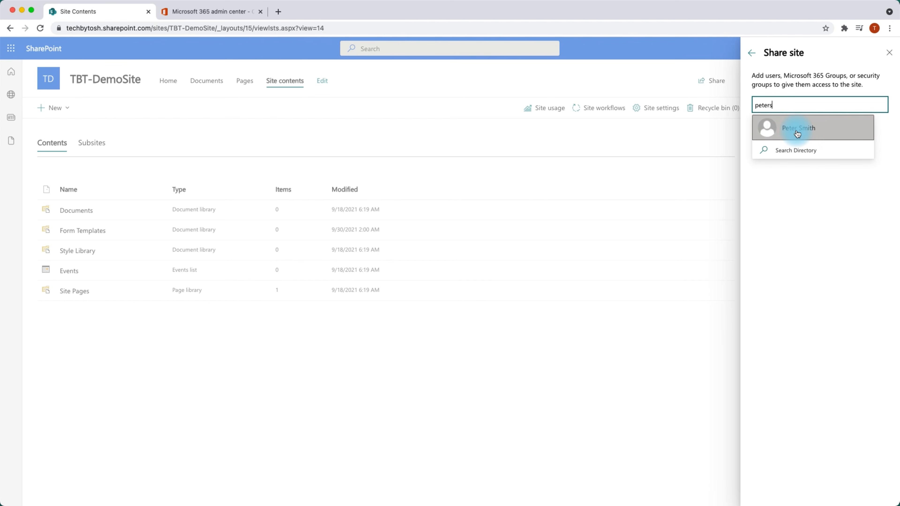
click(795, 132)
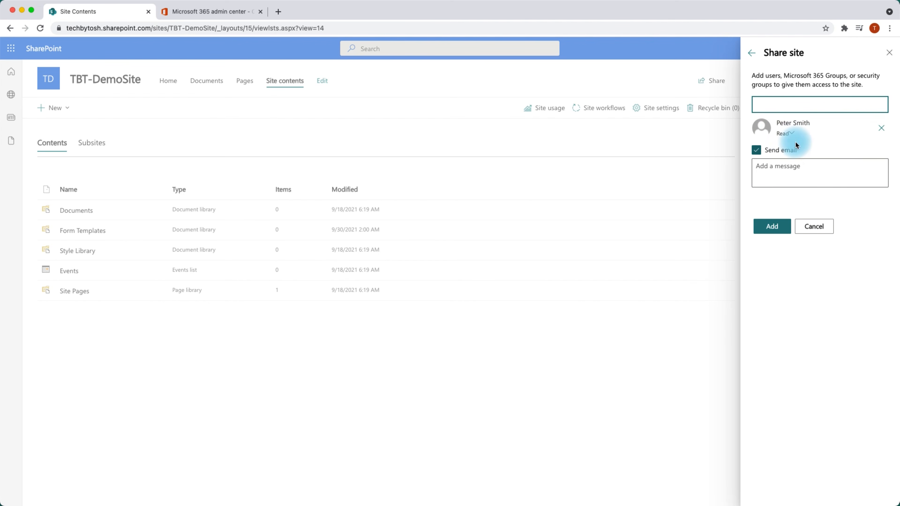
click(792, 134)
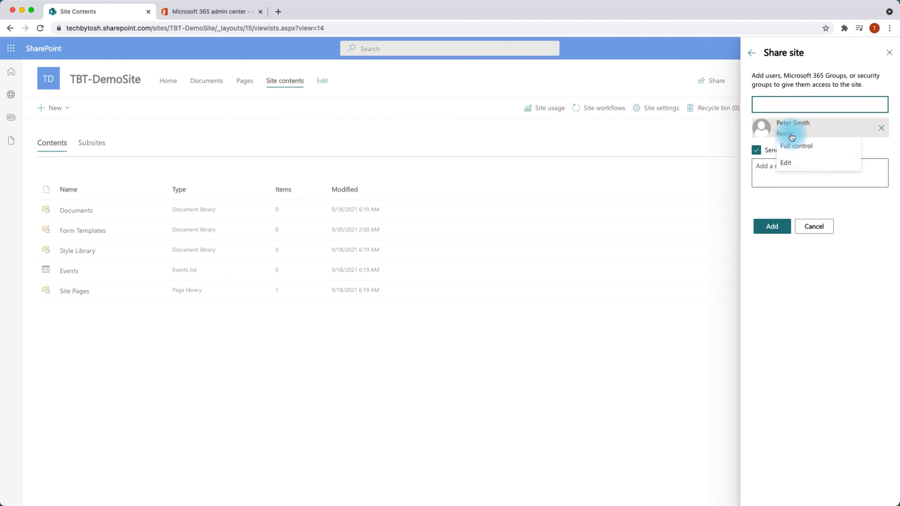
click(790, 163)
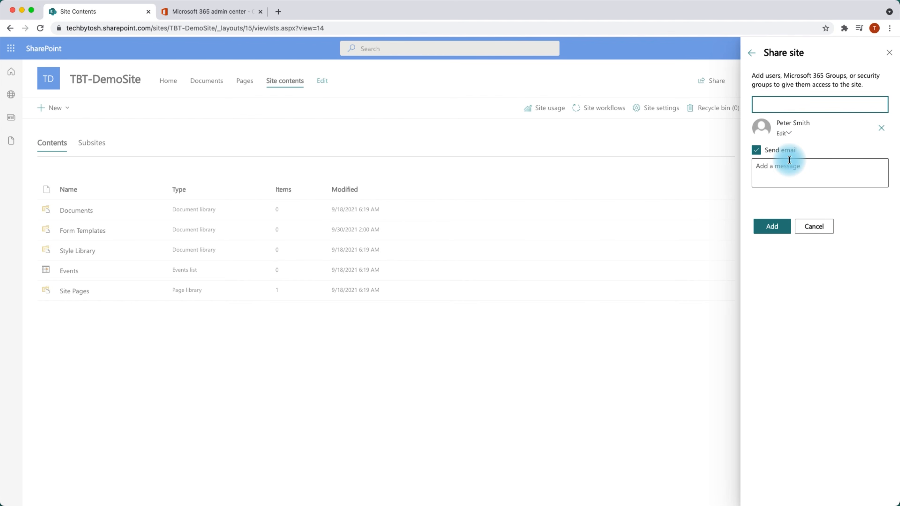
click(756, 150)
click(771, 194)
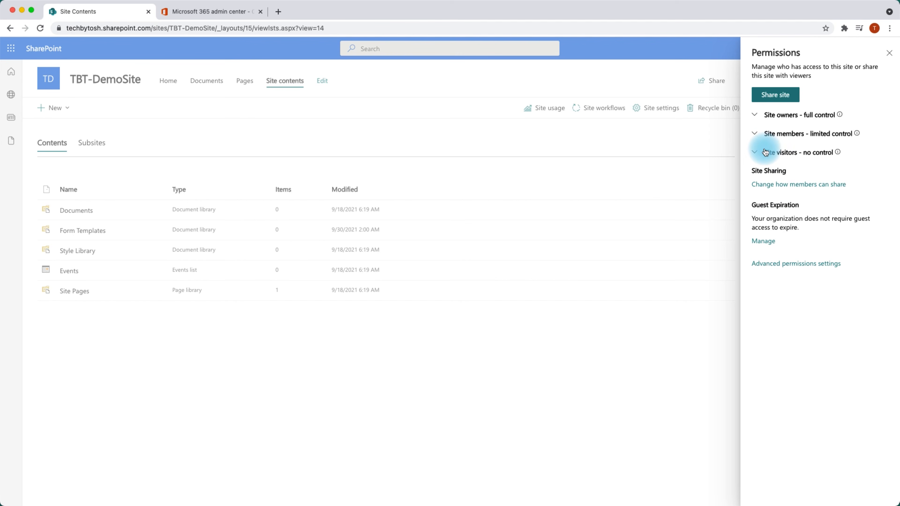
- Check the list of site members with limited control, and open the settings for how members can share
click(755, 136)
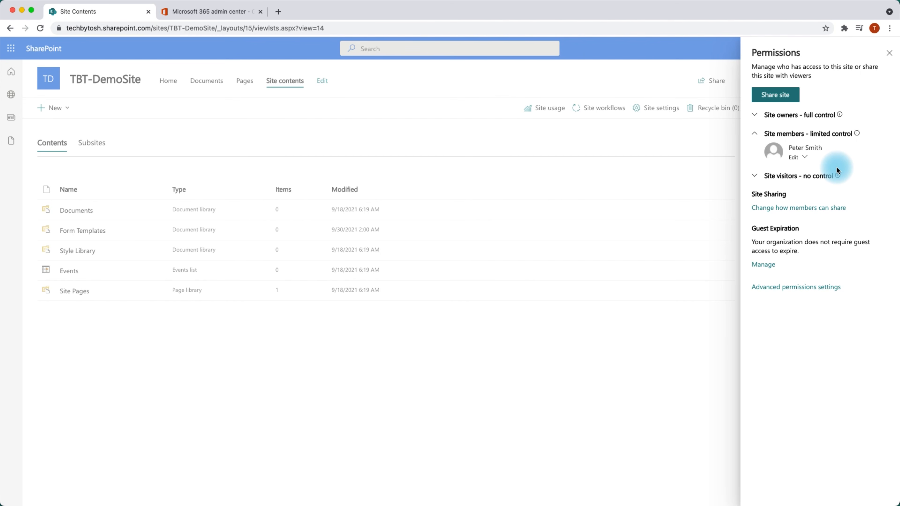
mouse_move(835, 152)
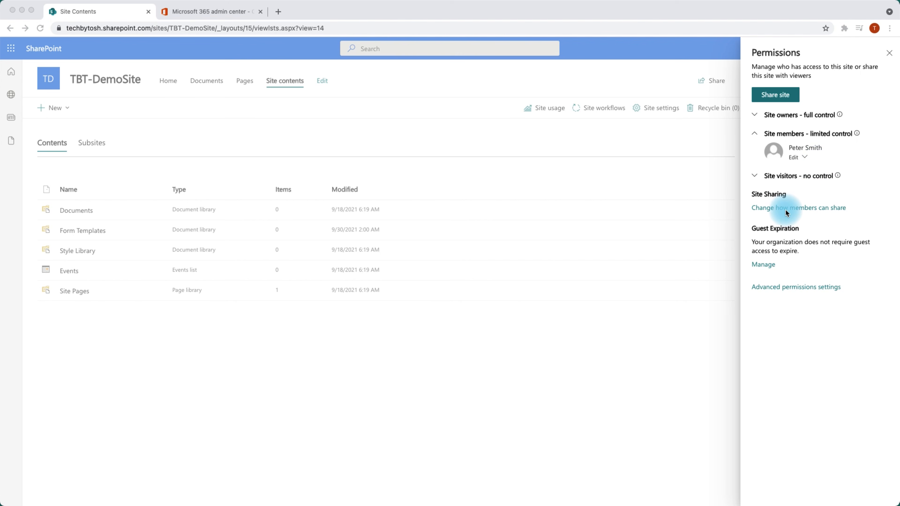
click(771, 208)
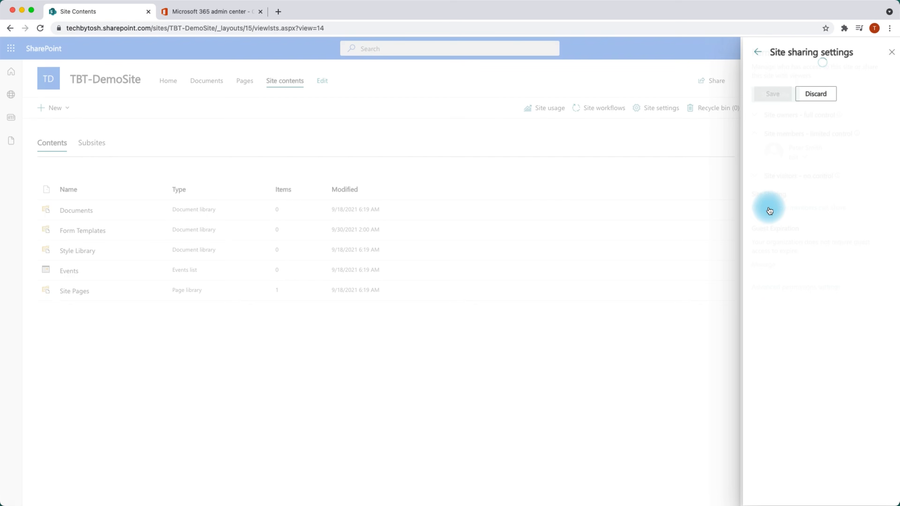